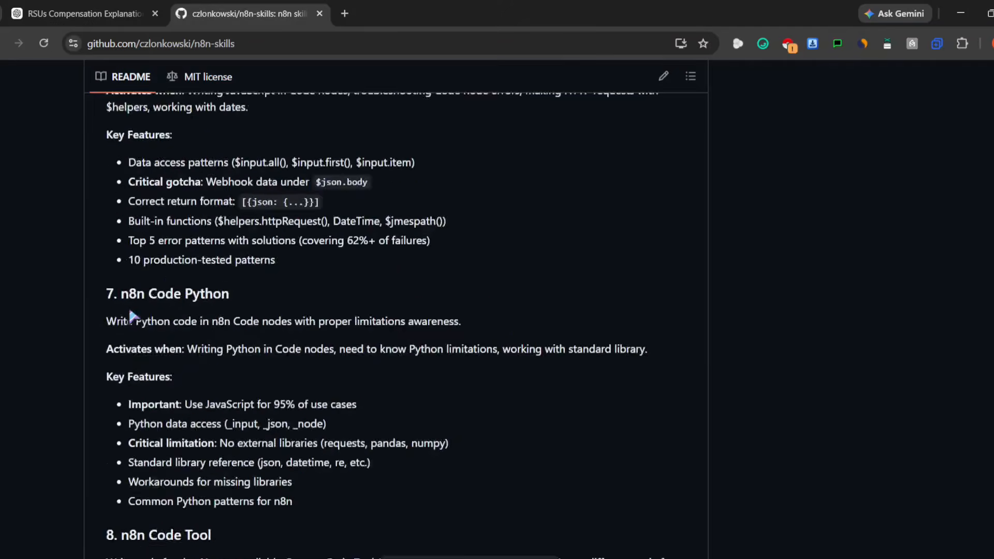
pyautogui.scroll(14, 117, 301)
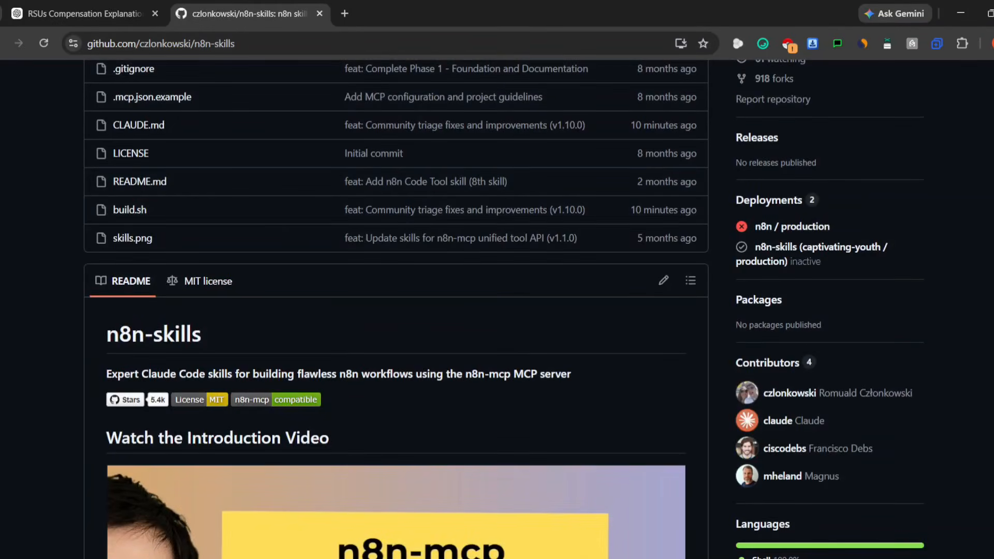
# - Check the N8n-Claude project window, then minimise it and open the downloads folder in File Explorer
pyautogui.moveTo(662, 558)
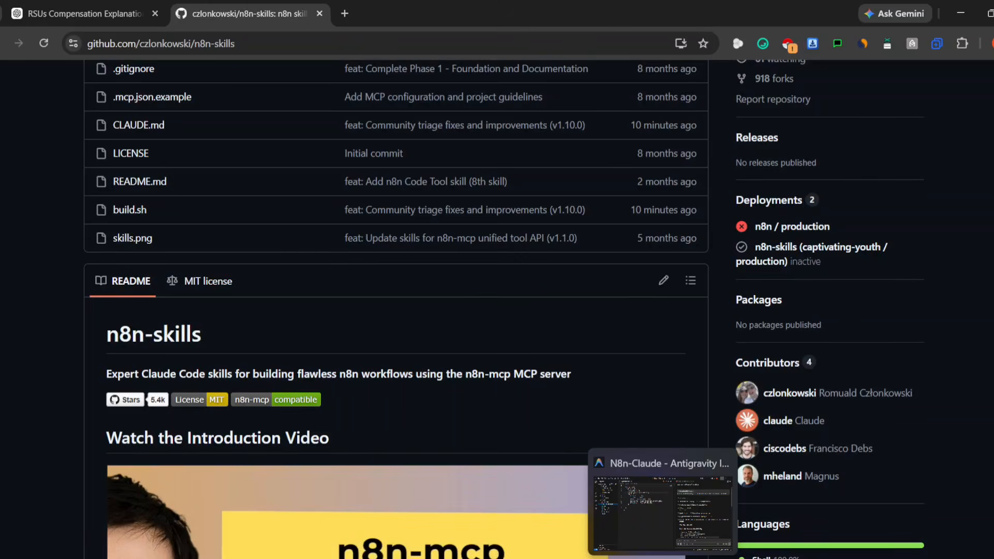
pyautogui.click(617, 484)
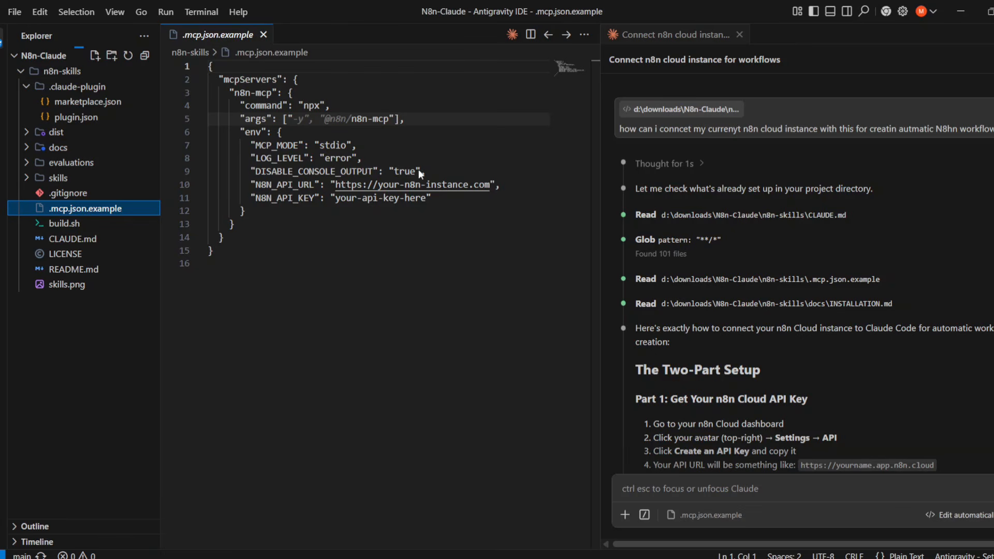
pyautogui.click(956, 14)
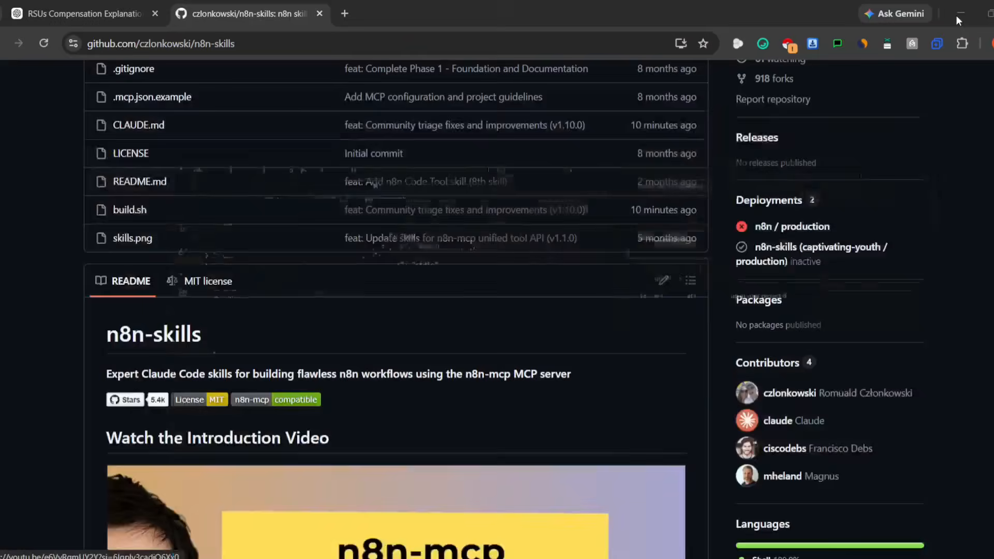
pyautogui.press('super+e')
pyautogui.click(49, 355)
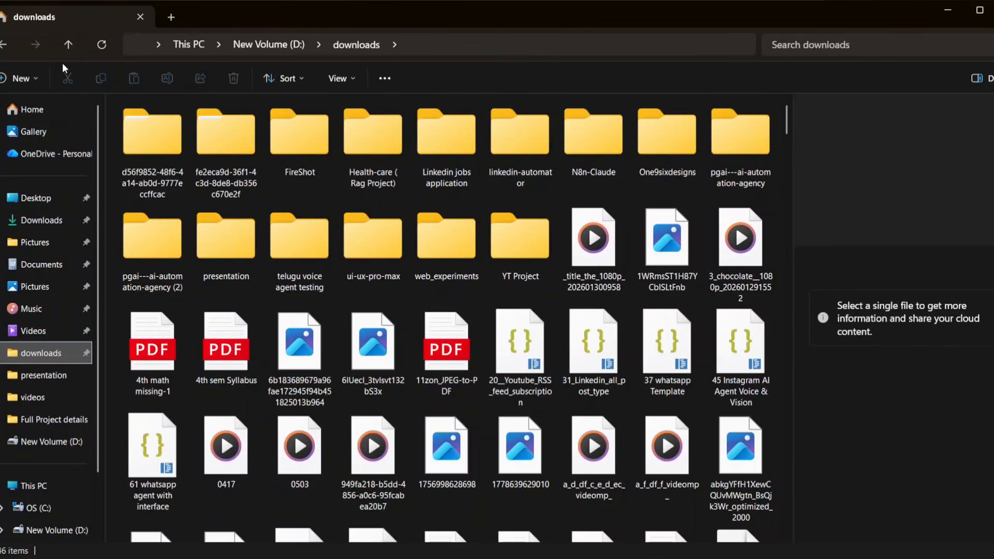
# - Search the downloads folder for 'n8n' and select the N8n-Claude folder among the results
pyautogui.click(807, 46)
pyautogui.write('n8n')
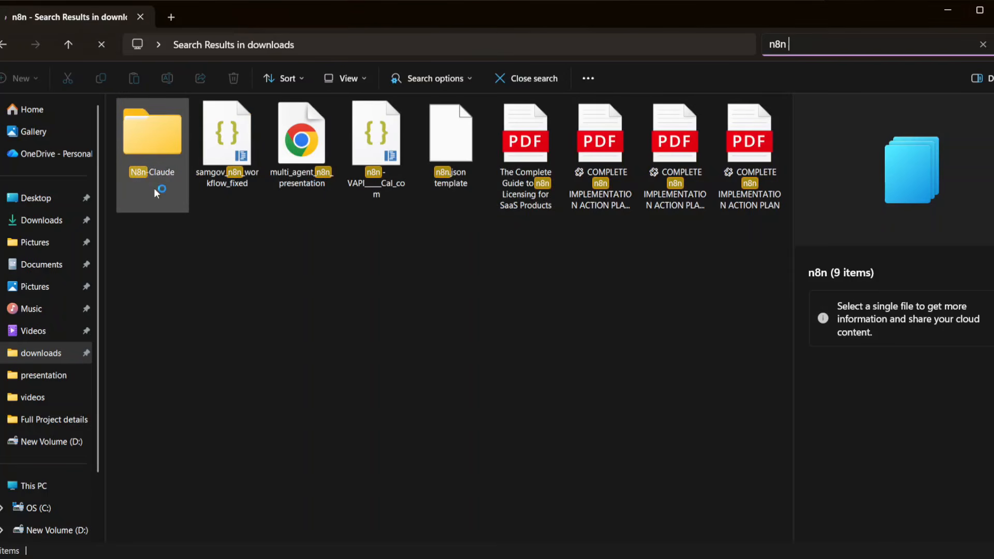
pyautogui.click(172, 119)
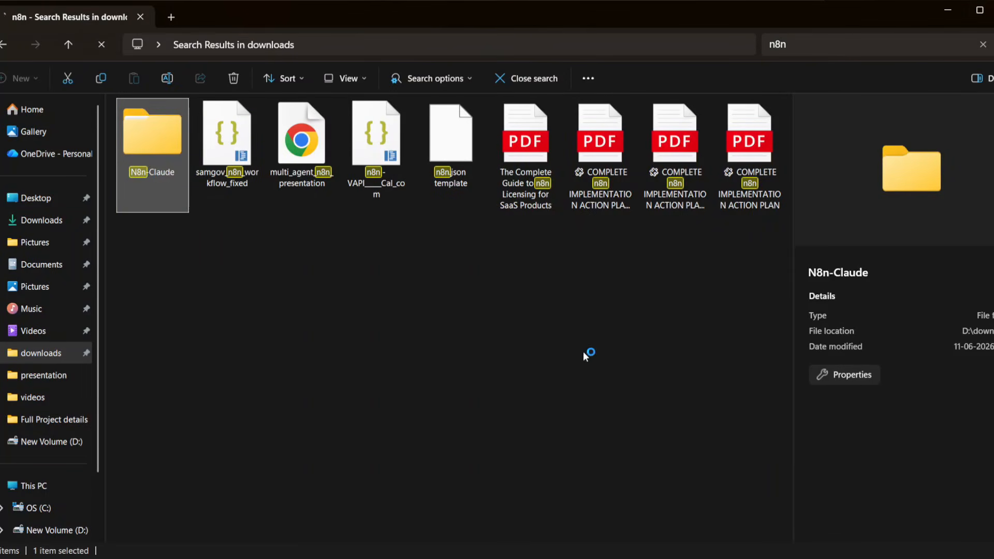
# - Google 'Antigravity download', visit the Google Antigravity Download page, then close that tab
pyautogui.moveTo(663, 558)
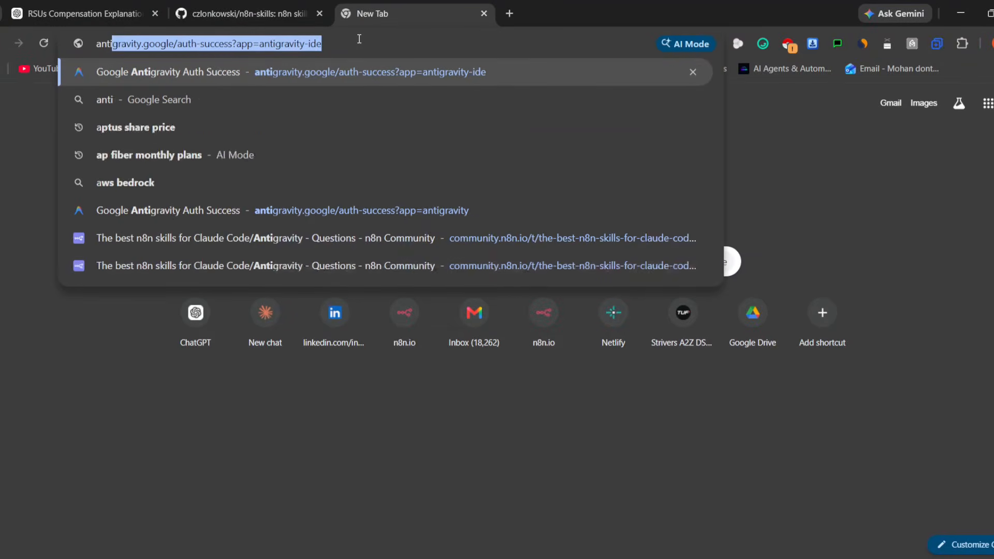
pyautogui.write('grv')
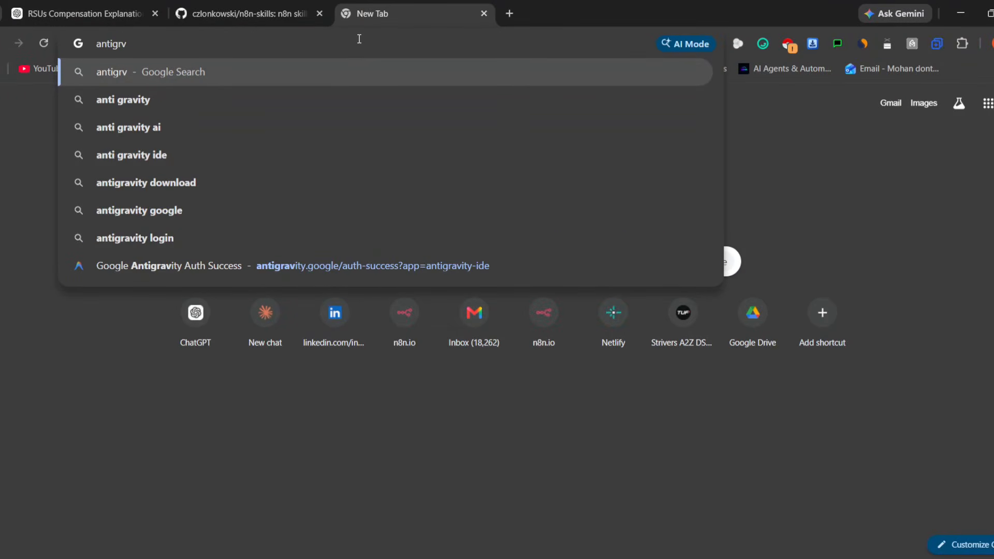
pyautogui.write('ity do')
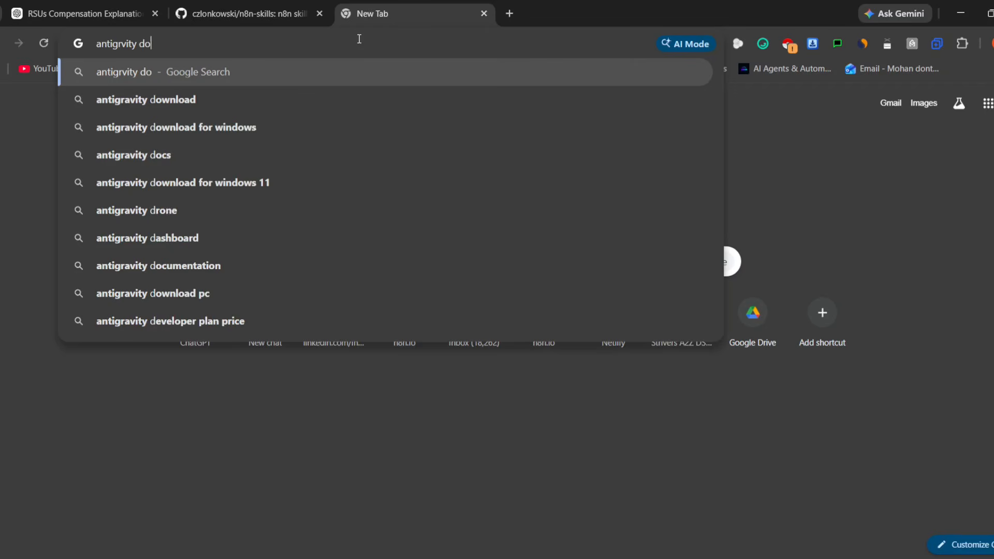
pyautogui.write('wnload')
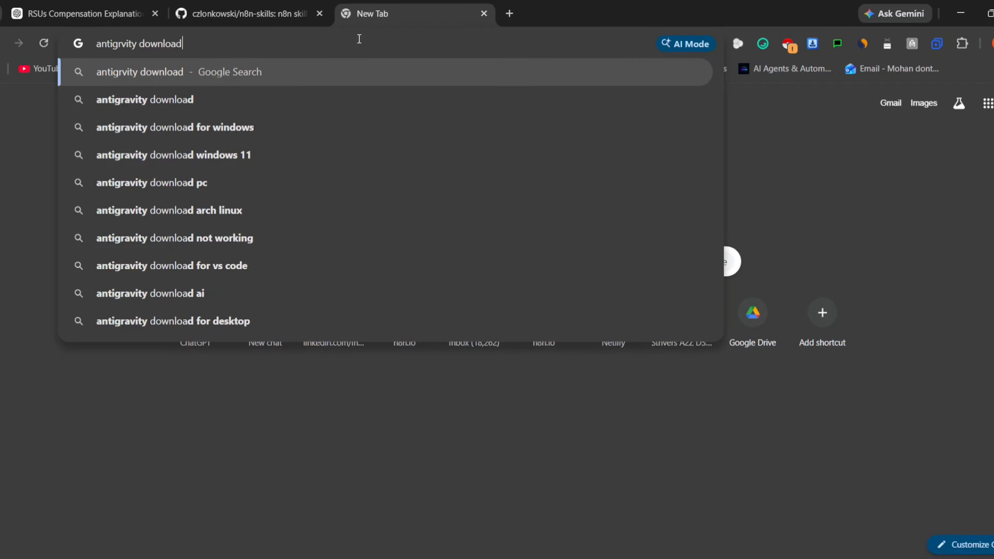
pyautogui.write(']')
pyautogui.press('Return')
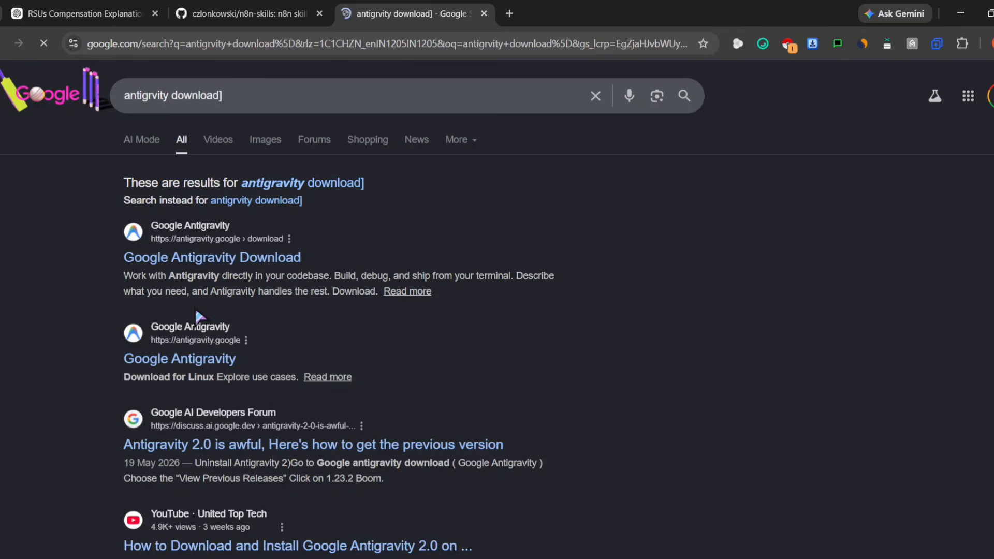
pyautogui.click(206, 263)
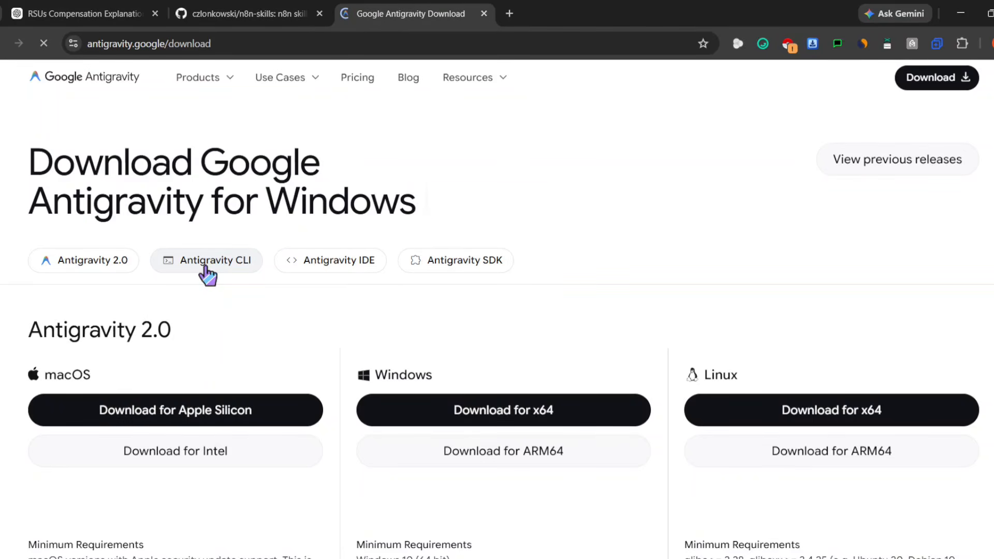
pyautogui.click(484, 14)
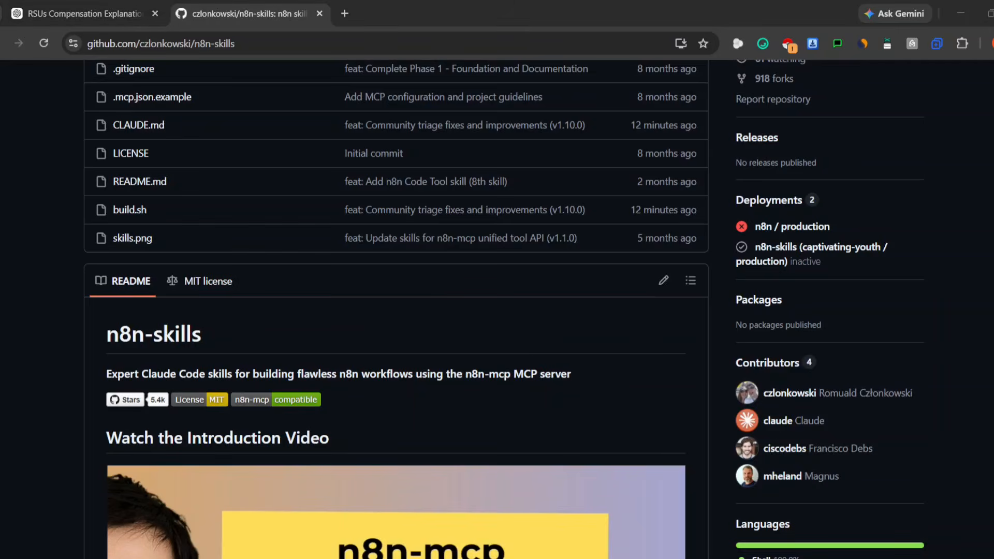
# - Copy the n8n-skills repository URL and bring the Antigravity IDE start screen forward
pyautogui.click(706, 538)
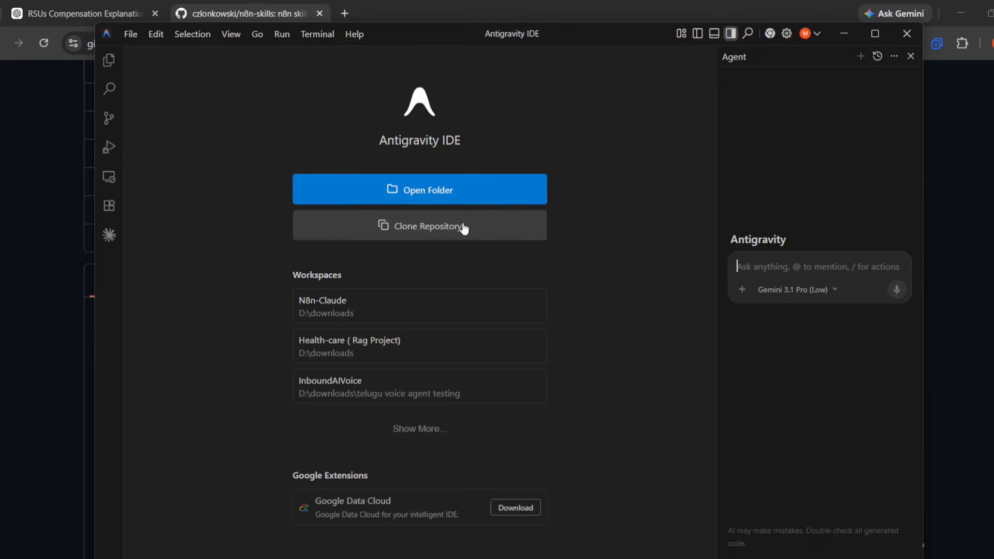
pyautogui.click(844, 33)
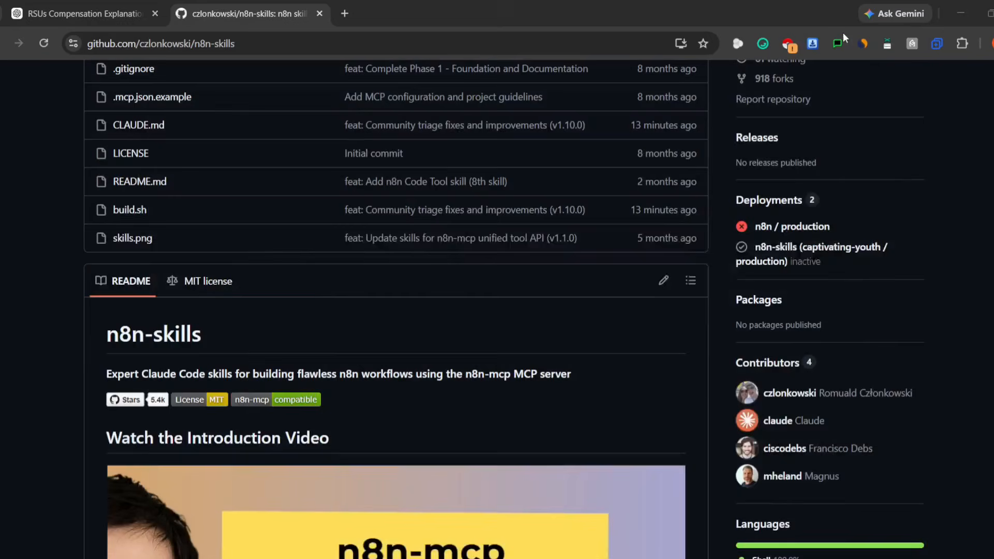
pyautogui.click(252, 35)
pyautogui.hotkey('ctrl', 'c')
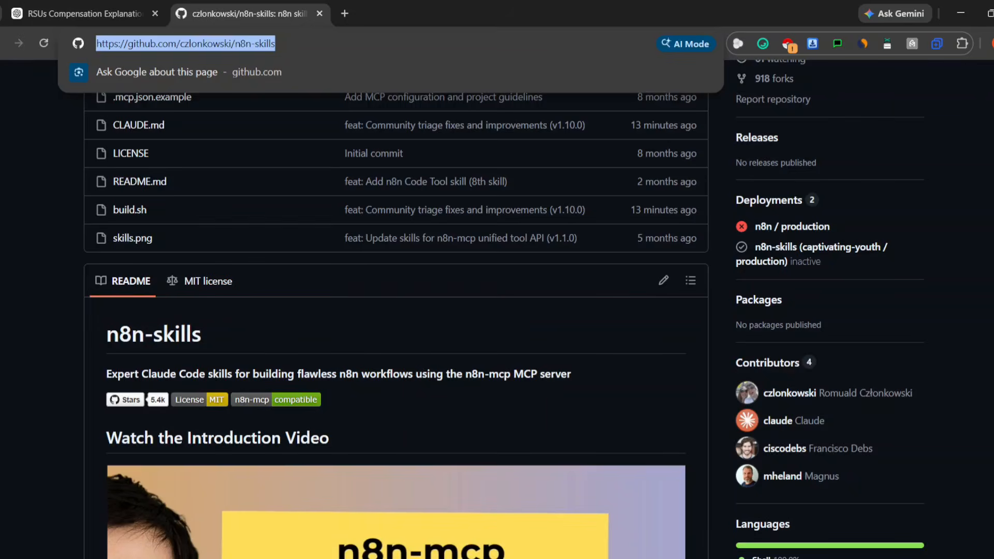
pyautogui.hotkey('alt', 'Tab')
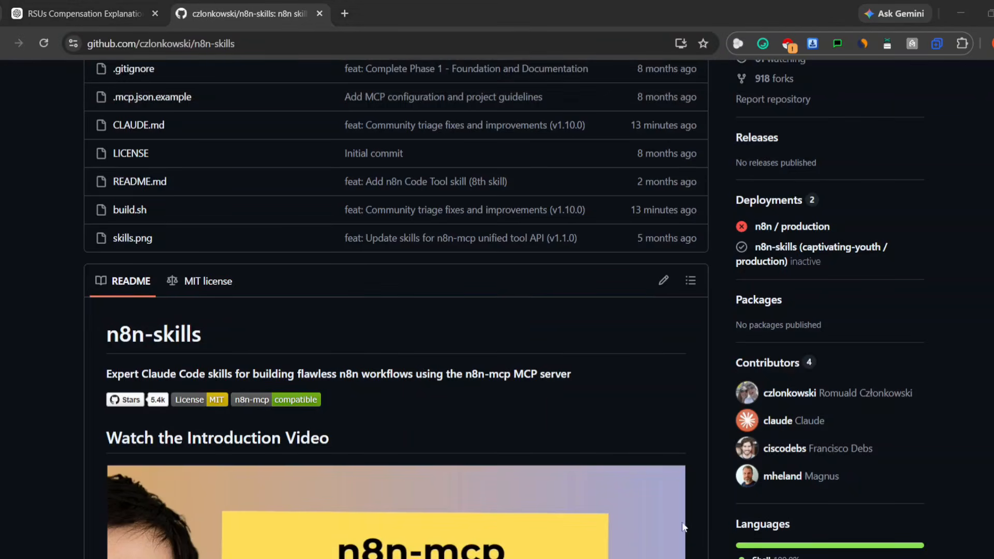
pyautogui.moveTo(663, 557)
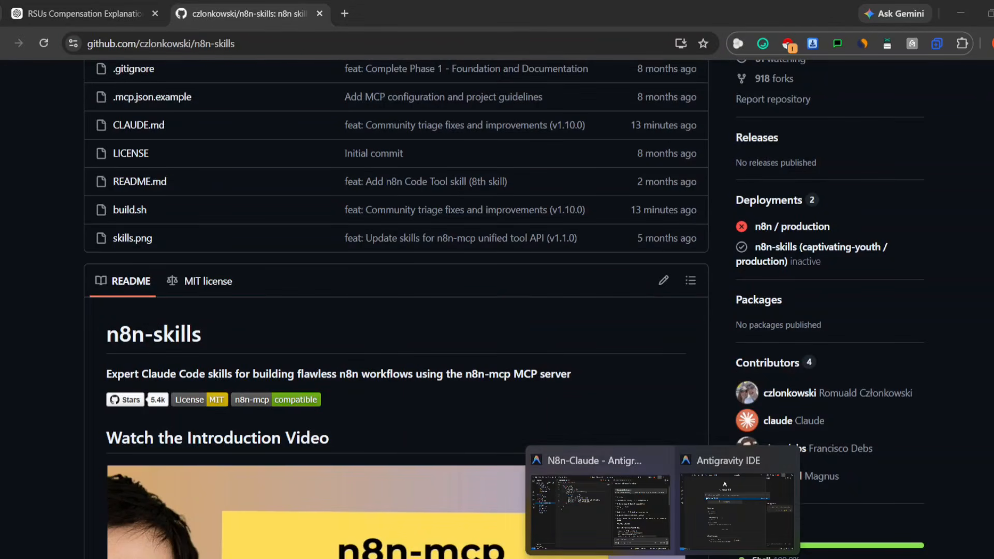
pyautogui.click(703, 513)
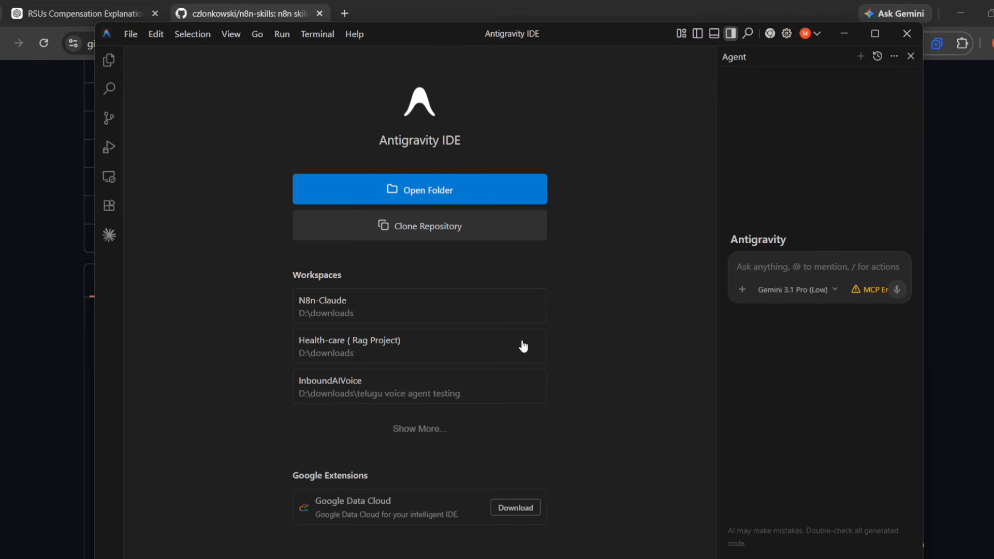
# - Start a repository clone with the pasted n8n-skills URL, then minimise the IDE
pyautogui.click(413, 221)
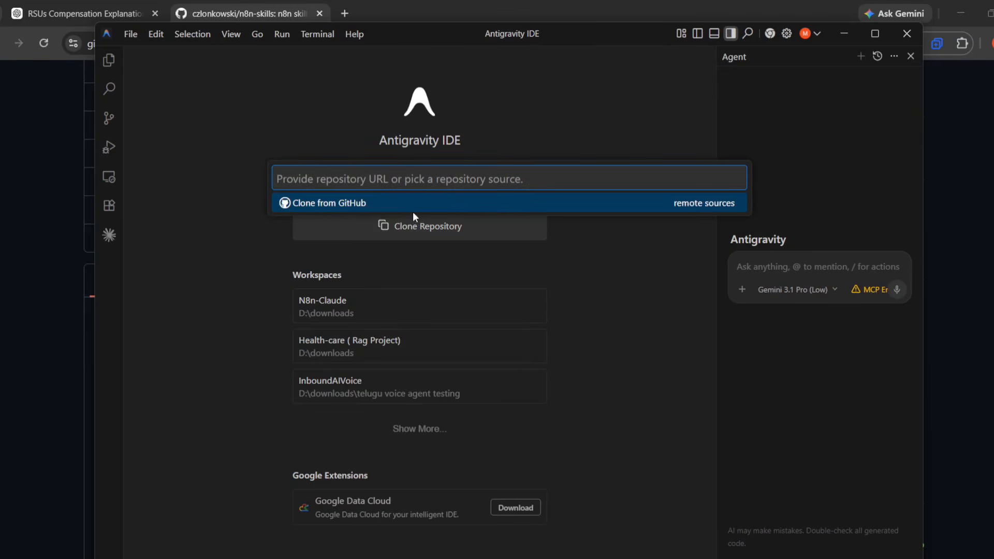
pyautogui.hotkey('ctrl', 'v')
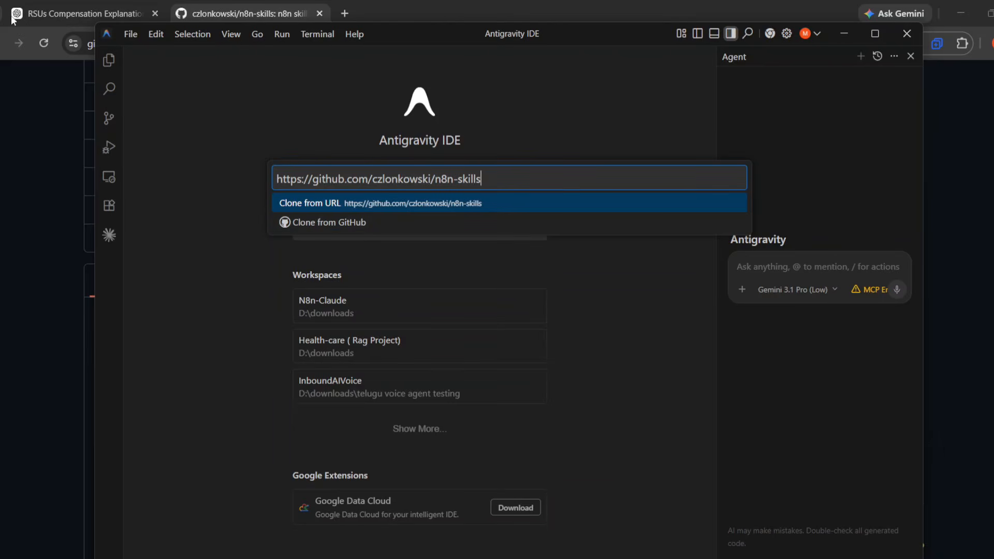
pyautogui.click(843, 37)
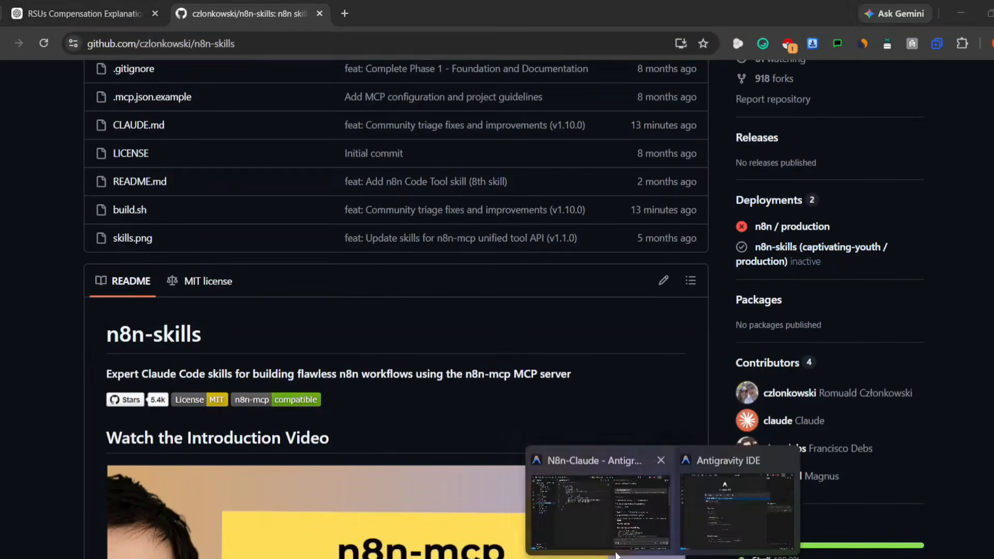
# - Restore the N8n-Claude window, close the spare start-screen window, and show the installed extensions
pyautogui.click(616, 555)
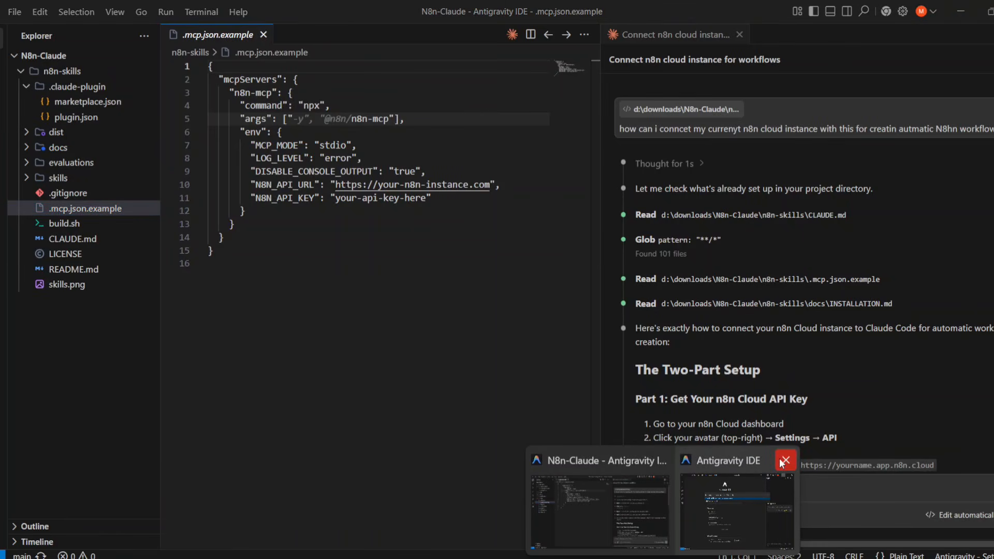
pyautogui.click(785, 460)
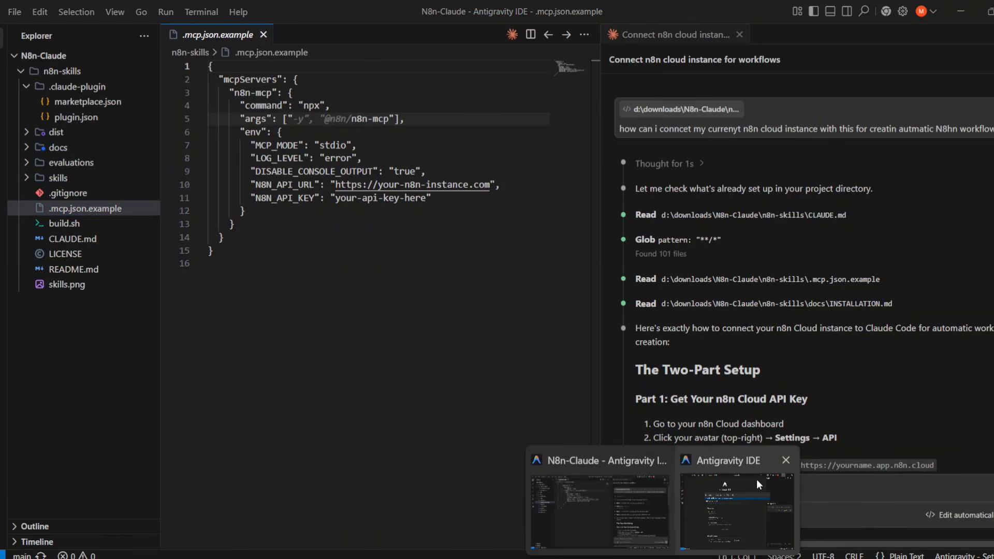
pyautogui.click(325, 393)
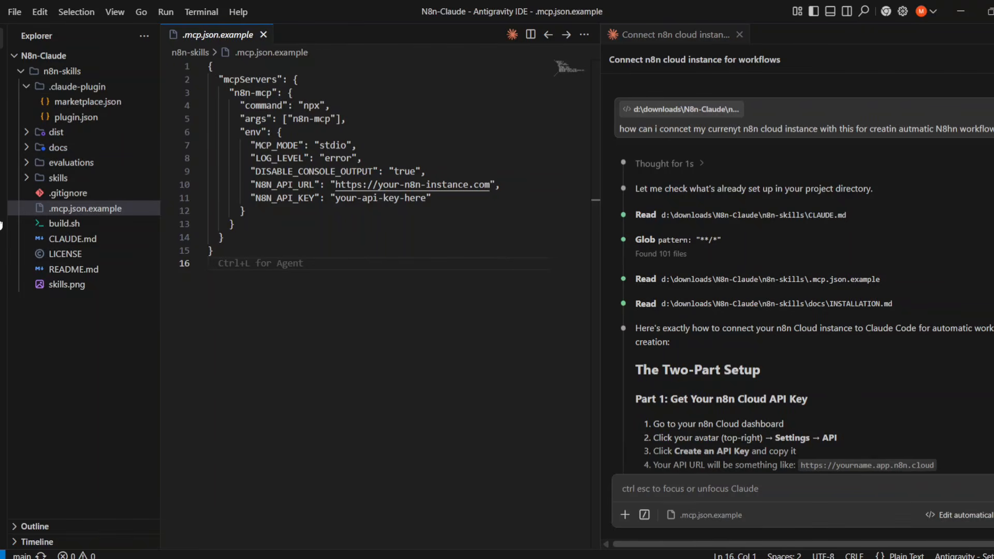
pyautogui.click(2, 188)
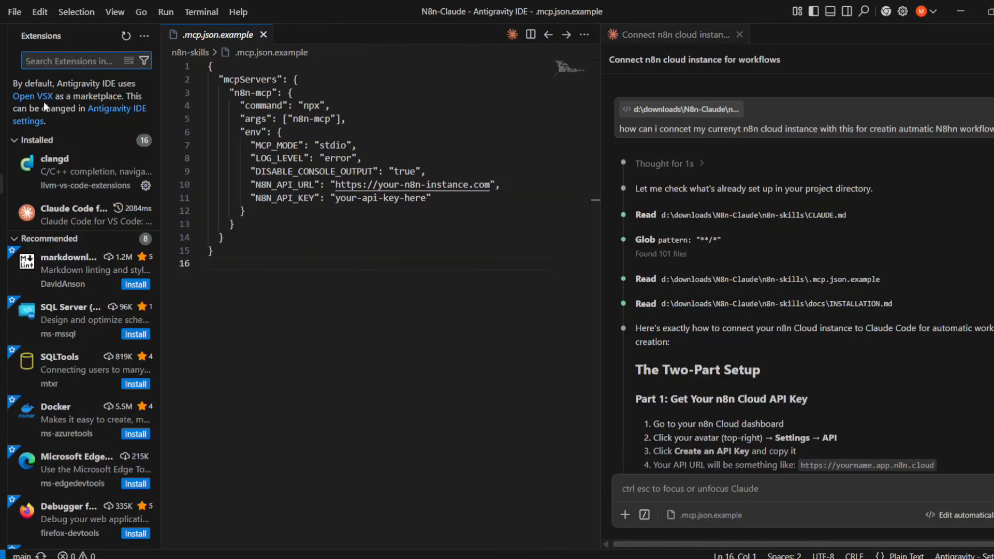
# - Look over the Claude Code for VS Code extension page, then close it and show the file tree
pyautogui.click(79, 208)
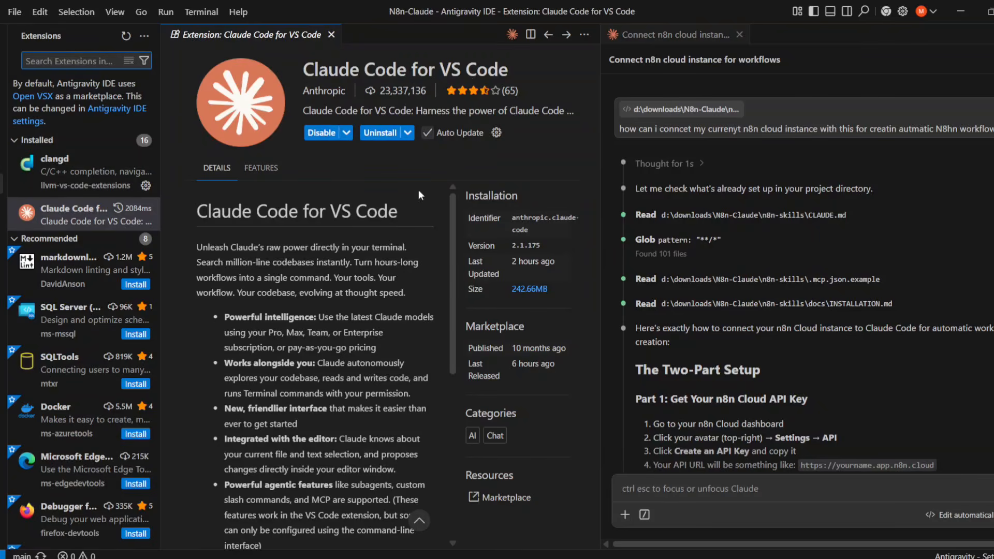
pyautogui.scroll(-6, 393, 305)
pyautogui.scroll(8, 393, 310)
pyautogui.scroll(-6, 358, 264)
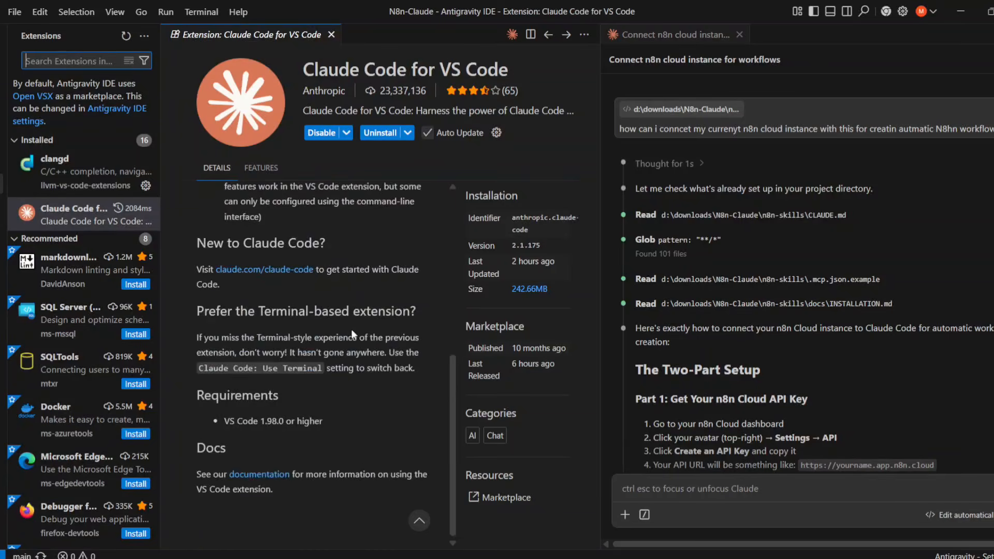
pyautogui.scroll(6, 357, 264)
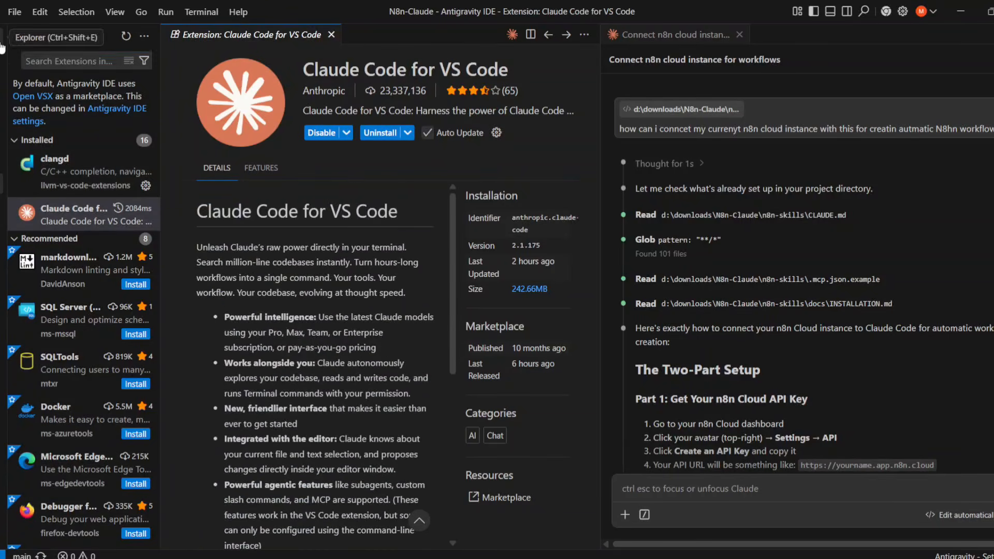
pyautogui.click(3, 48)
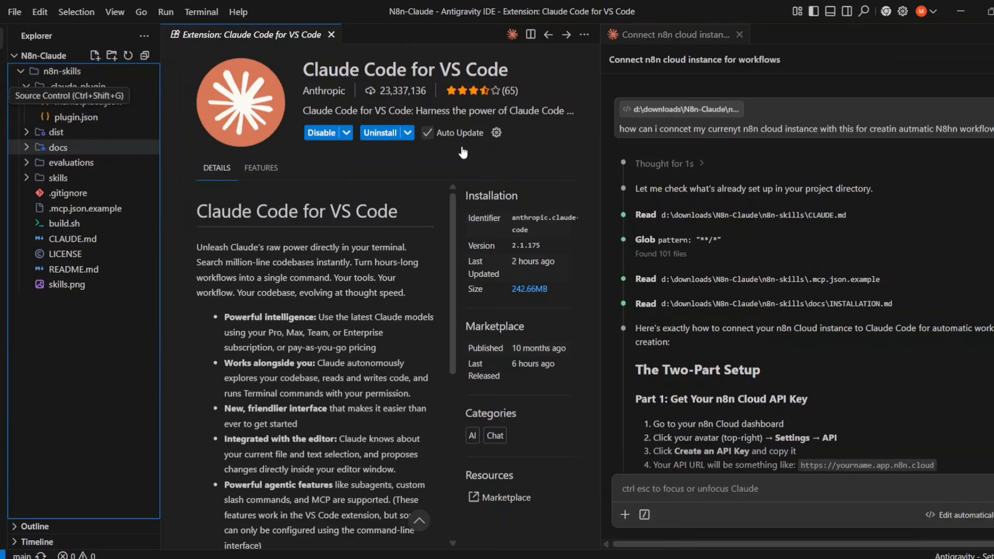
pyautogui.click(332, 35)
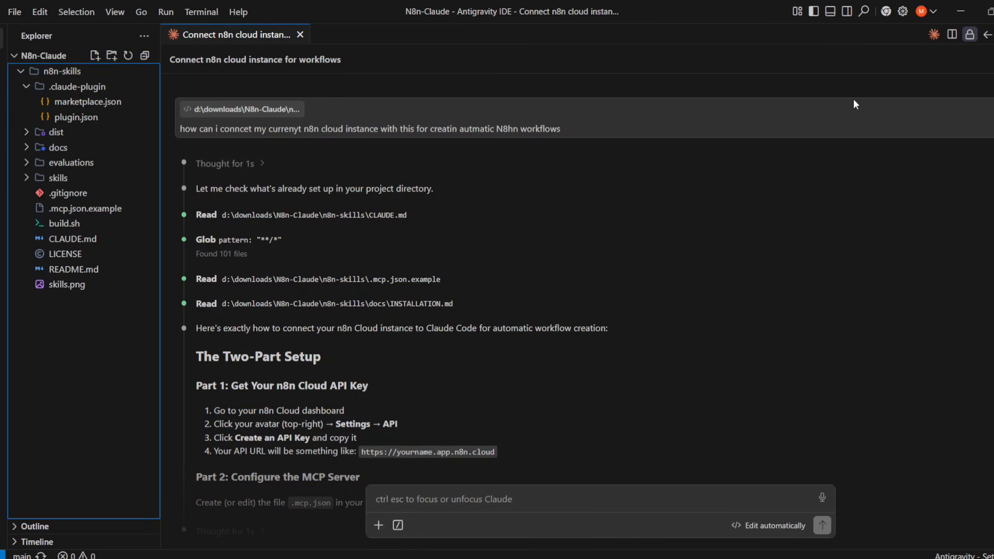
# - Scroll through Claude's reply on connecting n8n Cloud
pyautogui.scroll(-10, 452, 397)
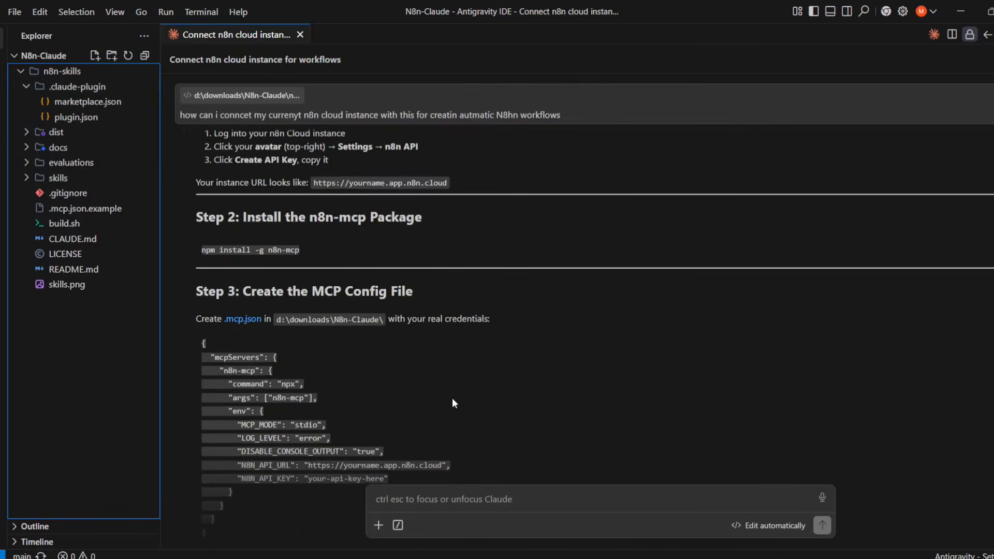
pyautogui.scroll(-7, 452, 400)
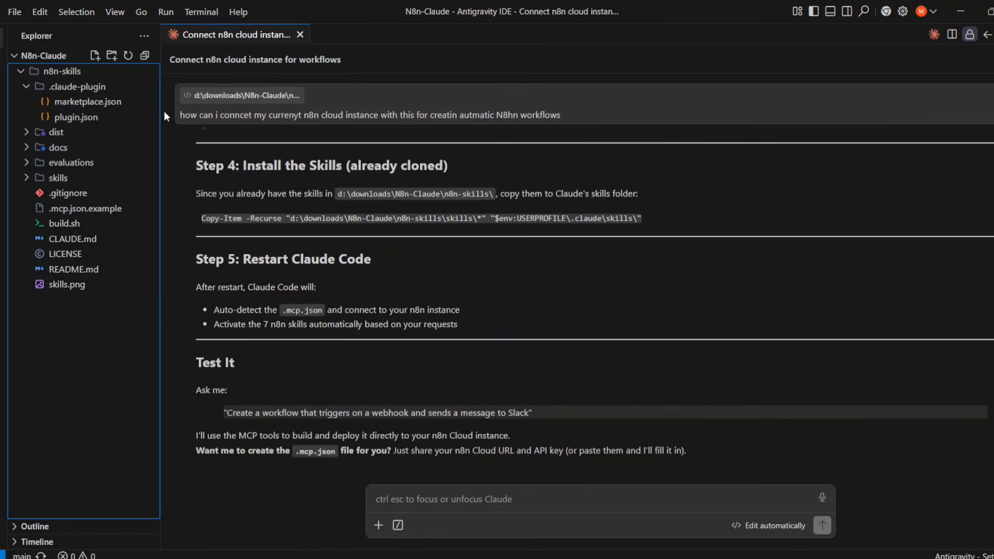
pyautogui.scroll(15, 293, 318)
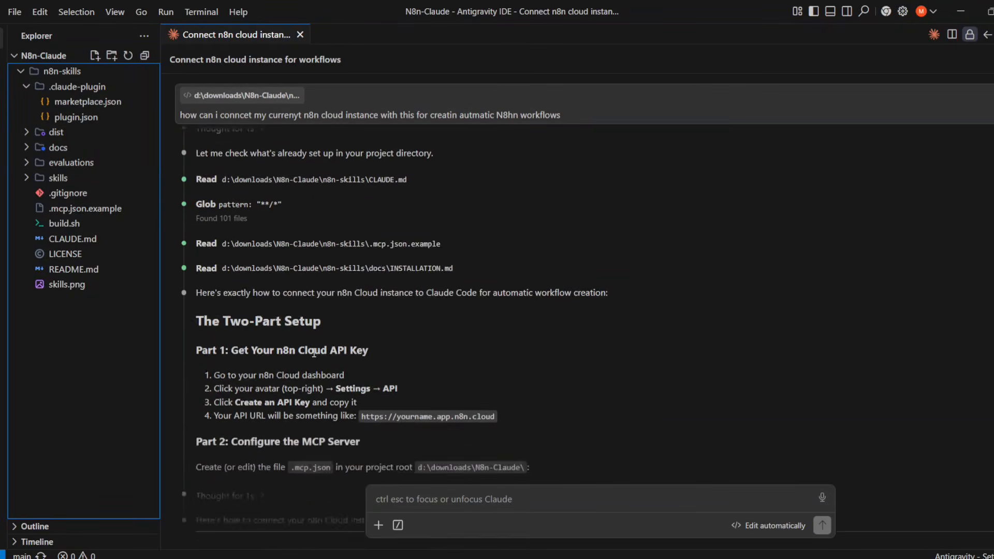
pyautogui.scroll(-3, 313, 353)
pyautogui.scroll(-3, 313, 352)
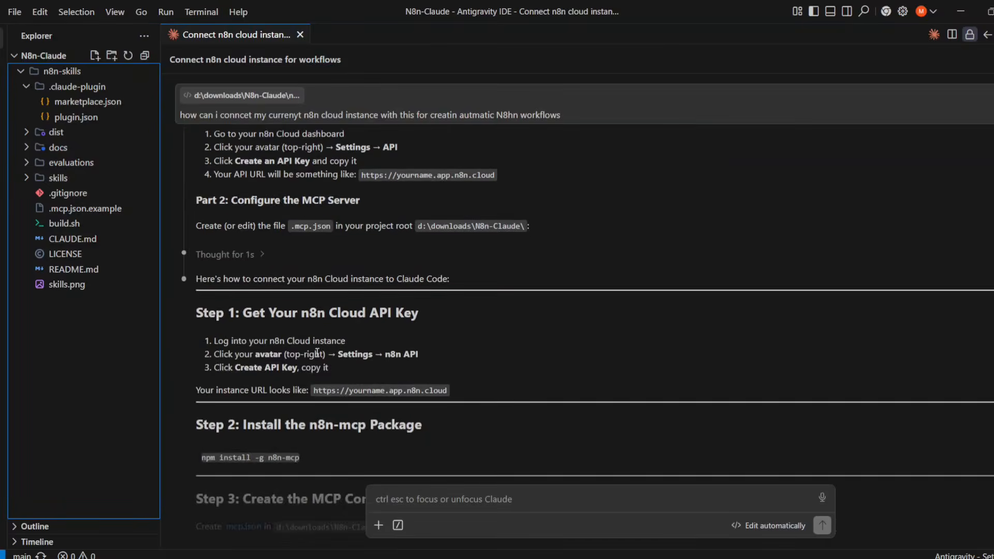
pyautogui.scroll(3, 309, 270)
# - Highlight the 'Cloud API Key' heading, then switch to the n8n-skills repository in Chrome
pyautogui.hotkey('ctrl', 'Escape')
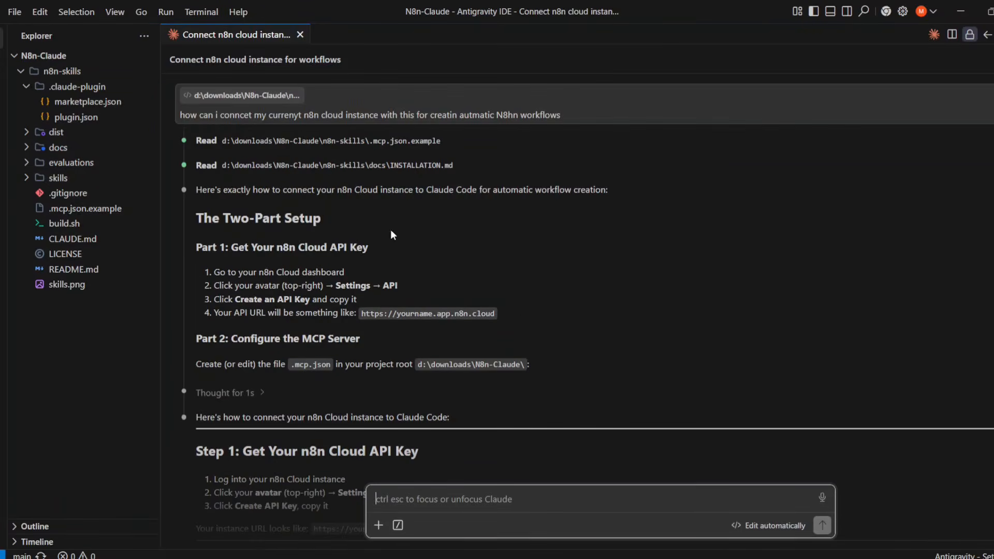
pyautogui.moveTo(305, 247); pyautogui.dragTo(399, 249)
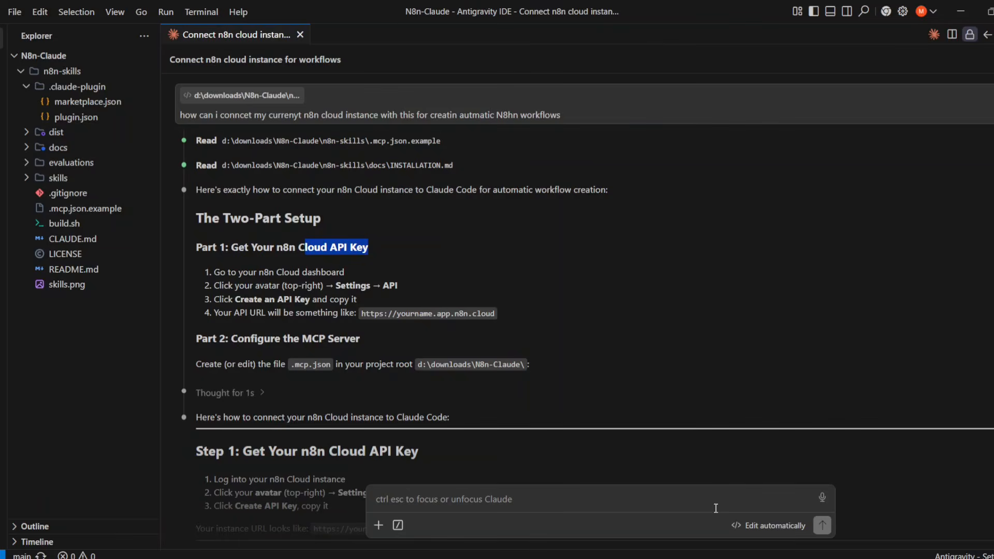
pyautogui.hotkey('alt', 'Tab')
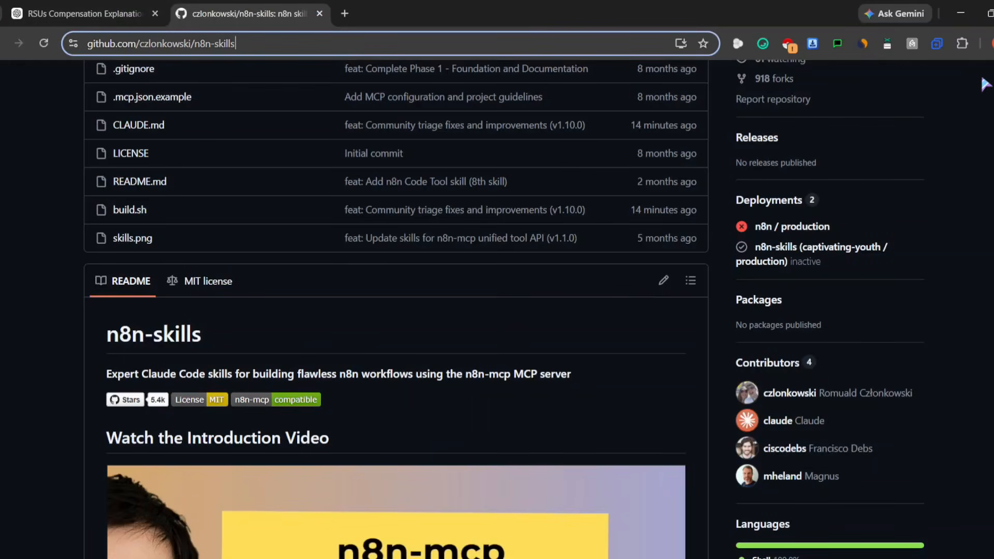
# - Switch to another Chrome profile and load its 'agentic sessions' bookmark for the n8n workflows
pyautogui.hotkey('alt', 'f')
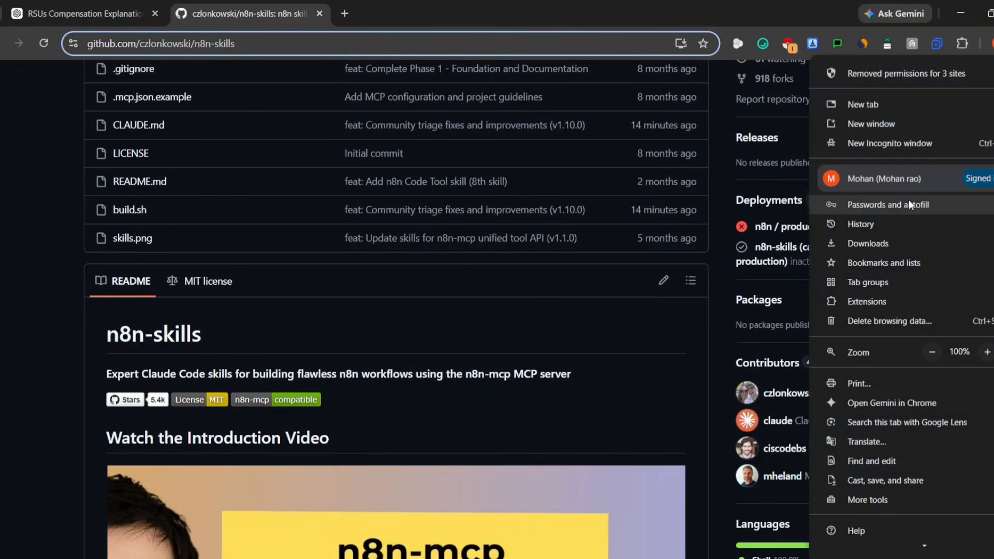
pyautogui.moveTo(910, 205)
pyautogui.moveTo(890, 178)
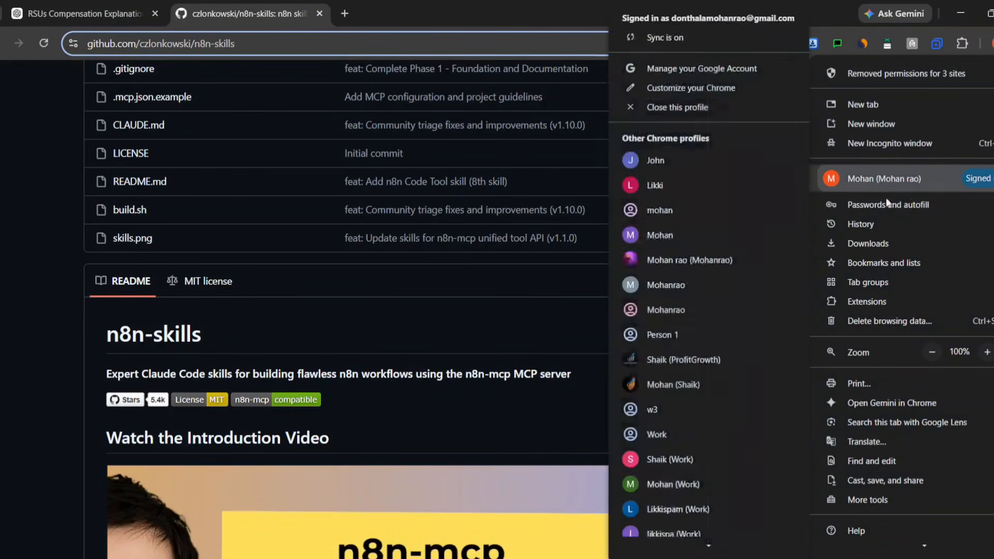
pyautogui.click(712, 361)
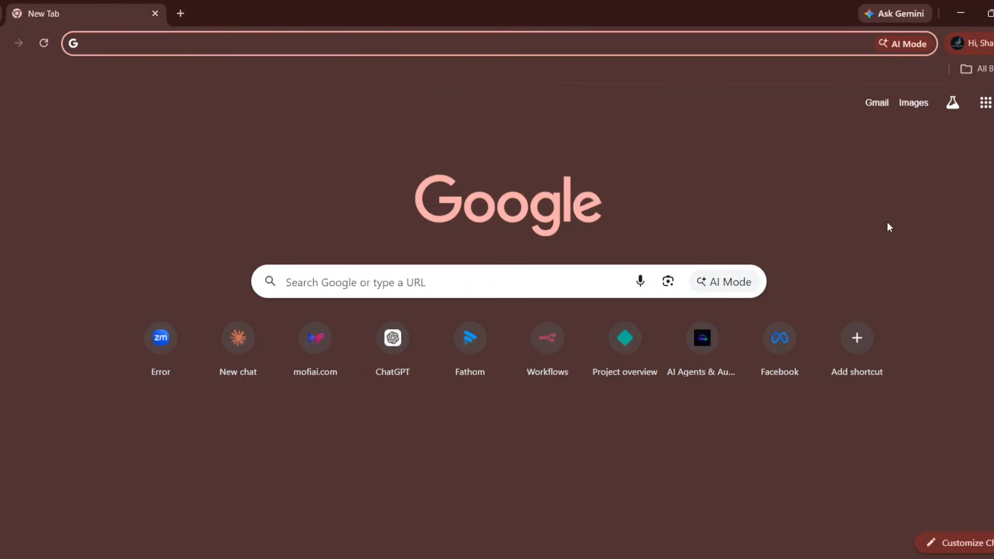
pyautogui.click(977, 68)
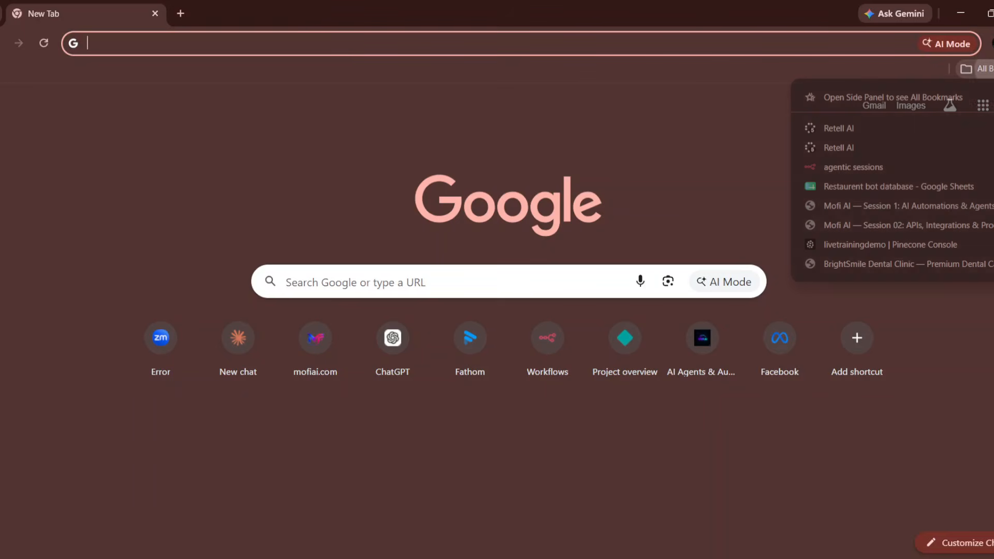
pyautogui.click(919, 173)
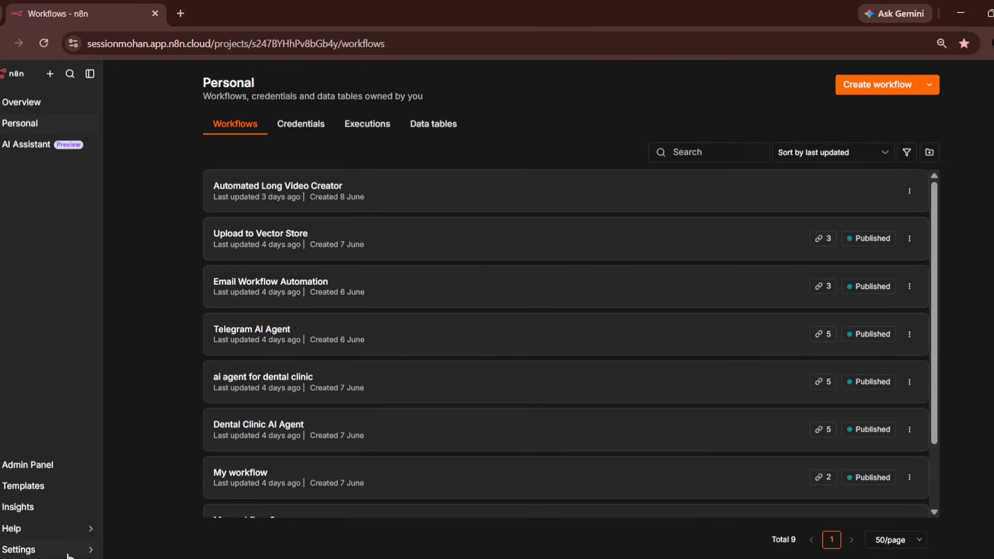
# - Enable n8n's Instance-level MCP access and reveal its access token and connection JSON
pyautogui.moveTo(69, 551)
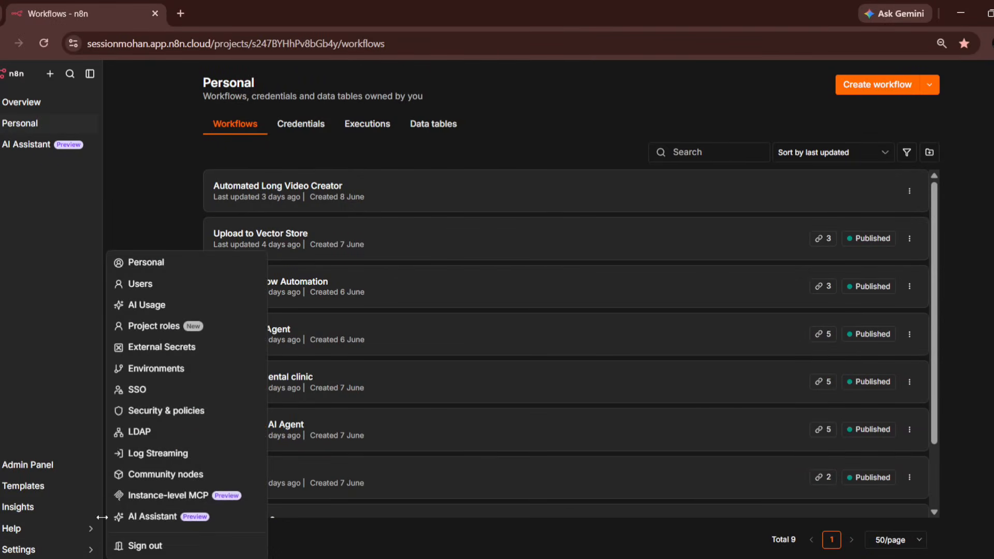
pyautogui.click(184, 266)
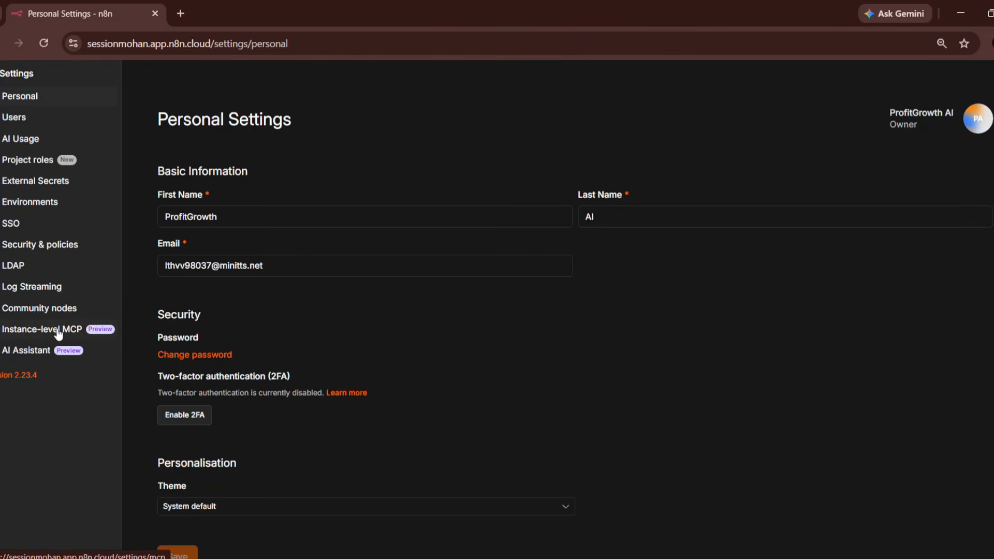
pyautogui.click(59, 331)
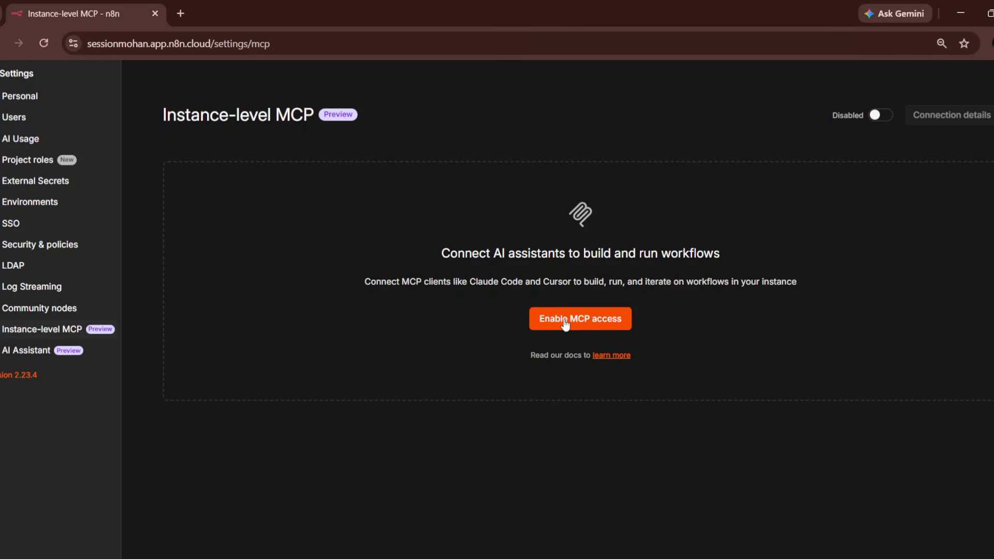
pyautogui.click(880, 115)
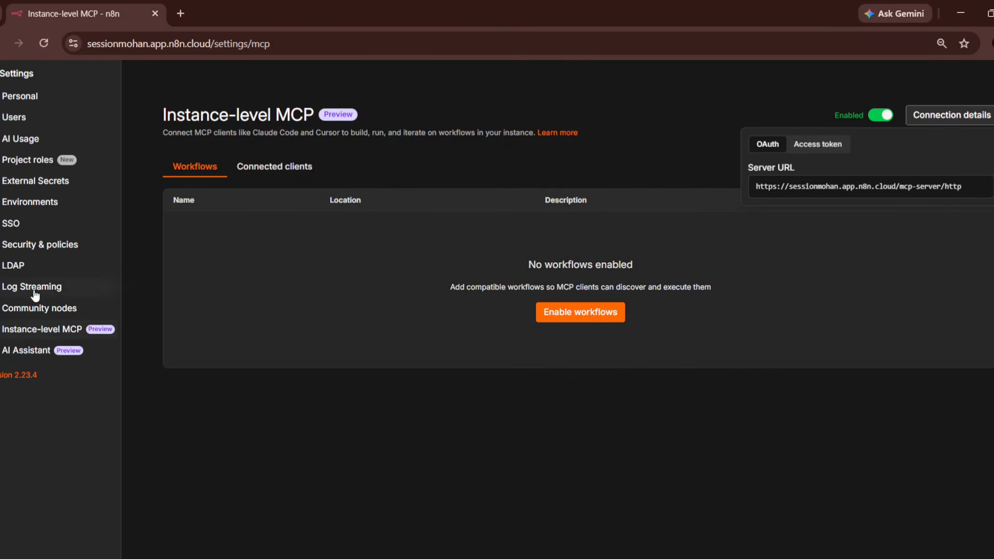
pyautogui.click(808, 145)
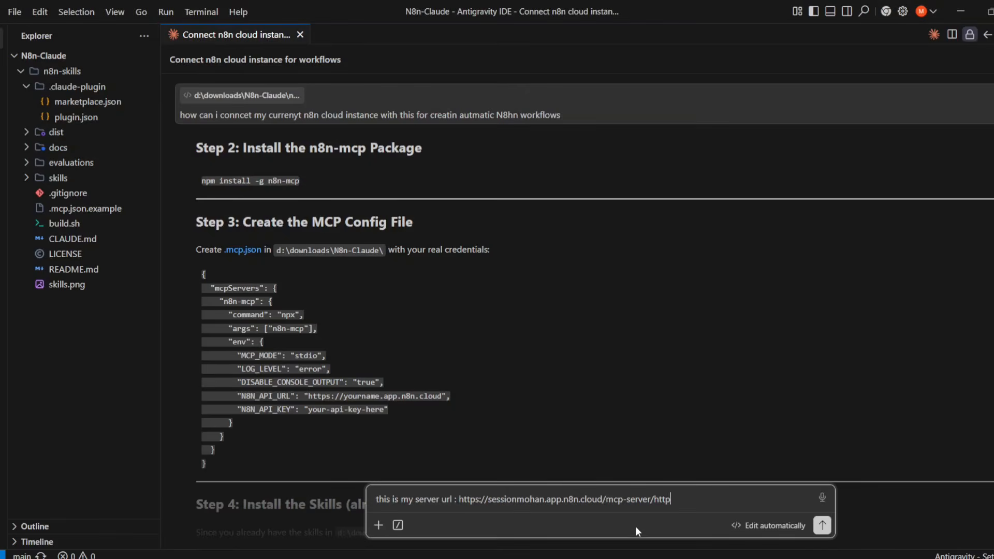
# - Send Claude the pasted connection JSON with the request 'please add this in .mcp.json file'
pyautogui.hotkey('shift', 'Return')
pyautogui.hotkey('shift', 'Return')
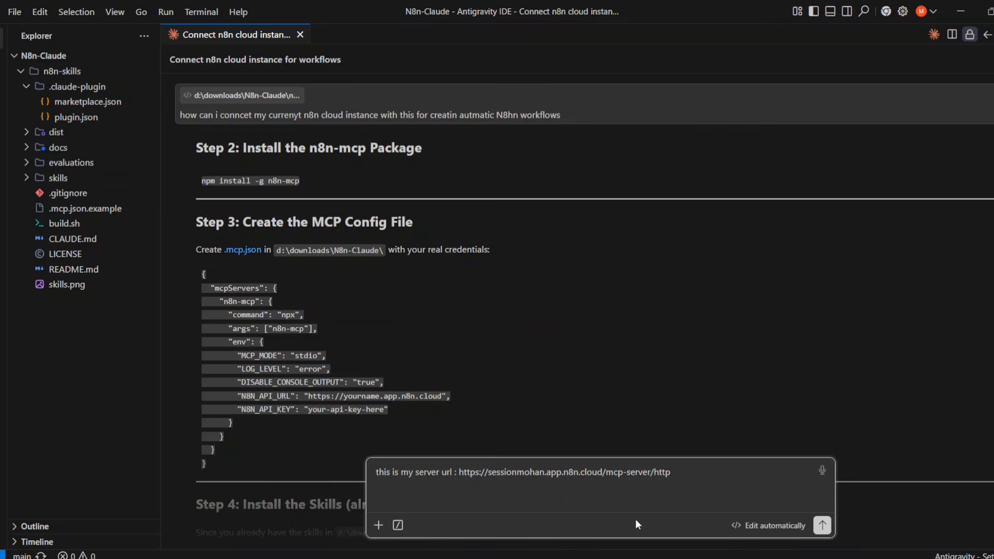
pyautogui.hotkey('ctrl', 'v')
pyautogui.hotkey('shift', 'Return')
pyautogui.hotkey('shift', 'Return')
pyautogui.write('p')
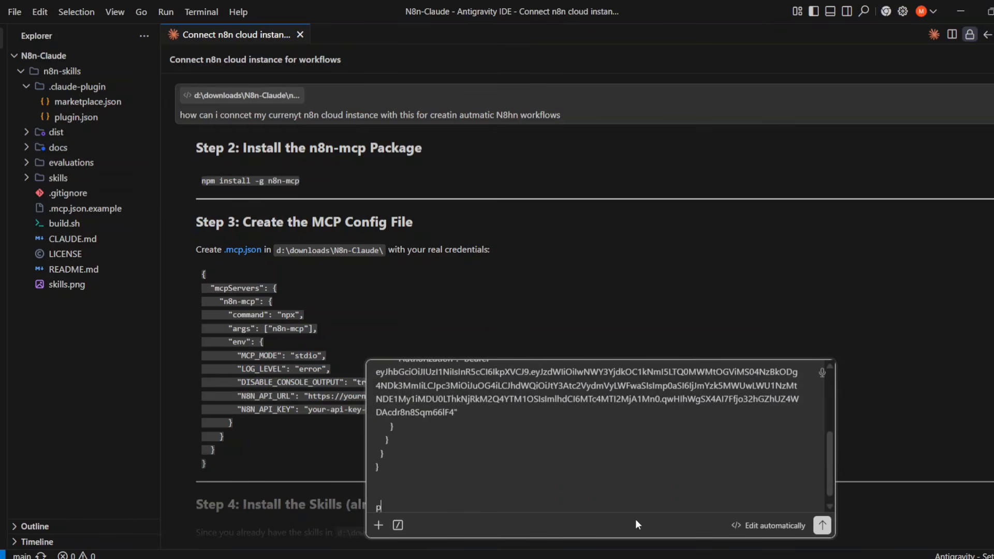
pyautogui.write('lease add 6thi')
pyautogui.press('BackSpace')
pyautogui.press('BackSpace')
pyautogui.press('BackSpace')
pyautogui.press('BackSpace')
pyautogui.write('t')
pyautogui.press('BackSpace')
pyautogui.write('this in .c')
pyautogui.press('BackSpace')
pyautogui.write(',m')
pyautogui.press('BackSpace')
pyautogui.write('mcp.json fileok')
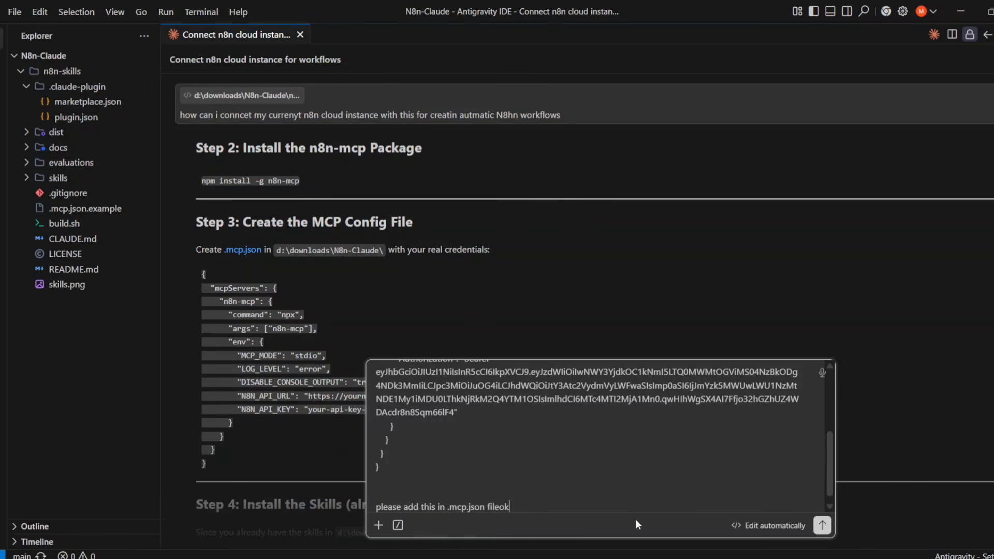
pyautogui.press('Return')
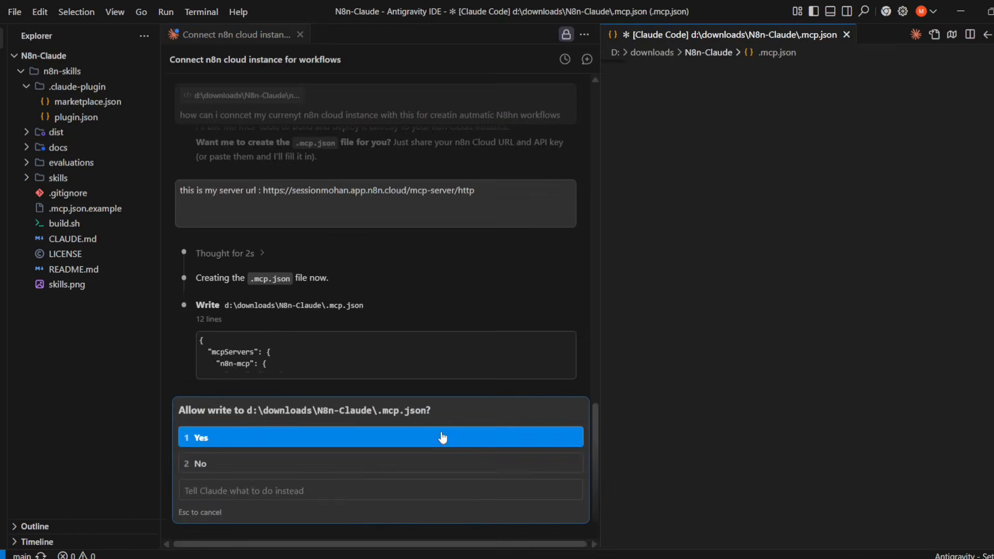
# - Approve Claude's write to the .mcp.json file with '1 Yes'
pyautogui.click(442, 438)
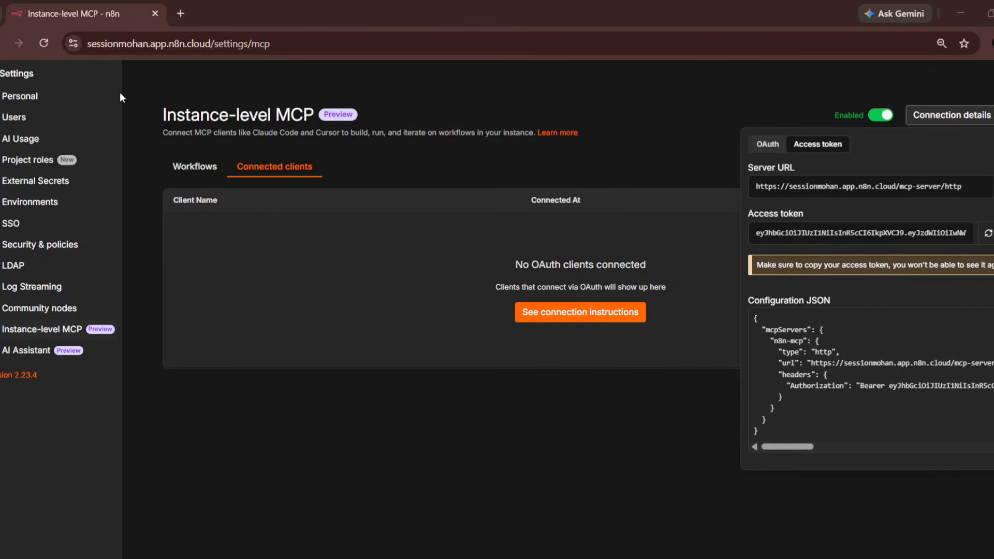
# - Return n8n to the workflows list, then minimize the n8n, GitHub and File Explorer windows
pyautogui.click(47, 79)
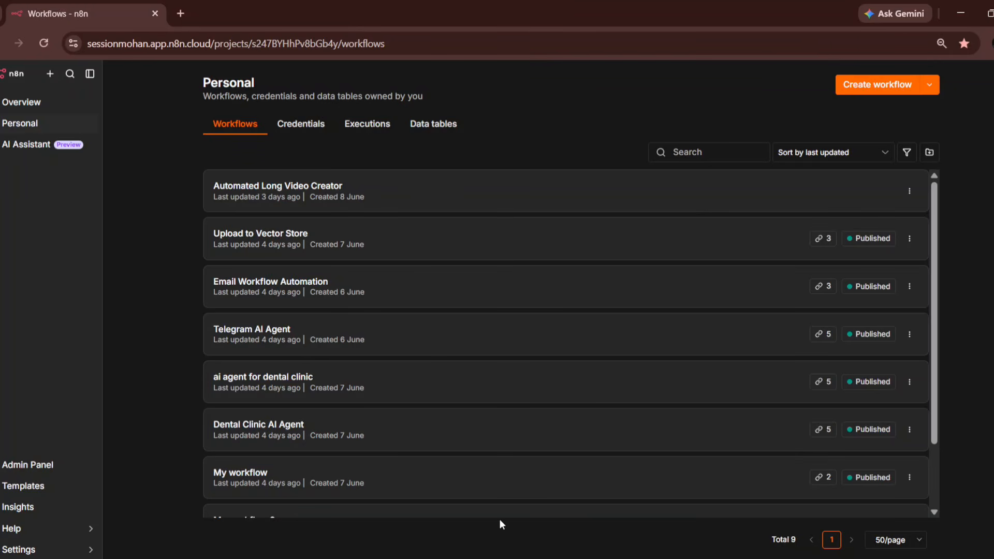
pyautogui.click(960, 12)
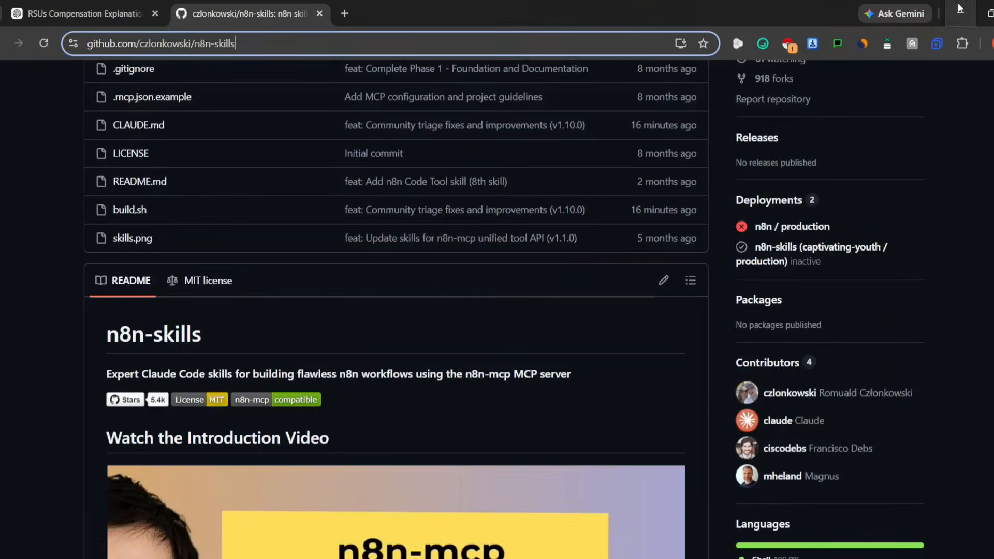
pyautogui.click(960, 7)
pyautogui.click(957, 8)
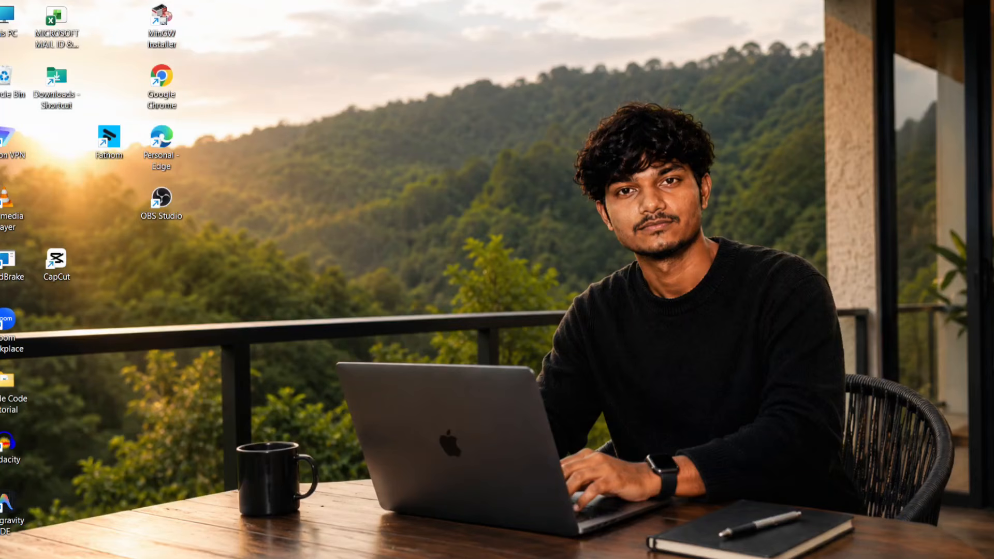
# - Reopen the N8n-Claude recent folder in Antigravity from the Start menu jump list
pyautogui.press('super')
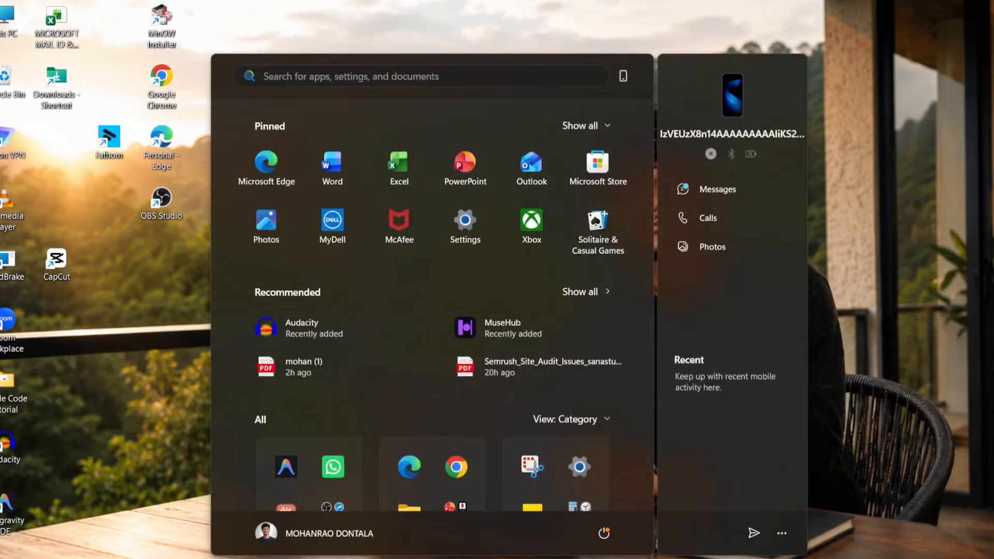
pyautogui.rightClick(272, 472)
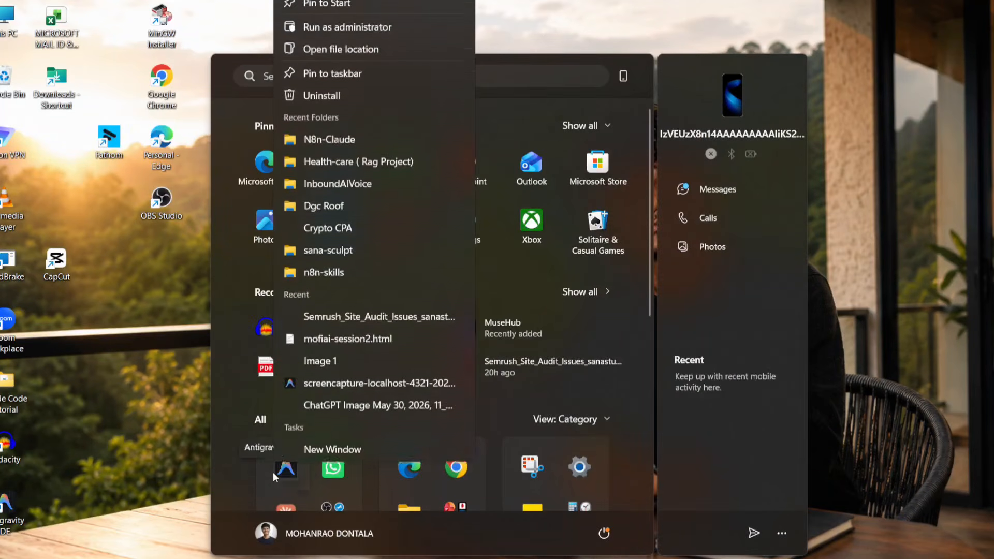
pyautogui.click(347, 151)
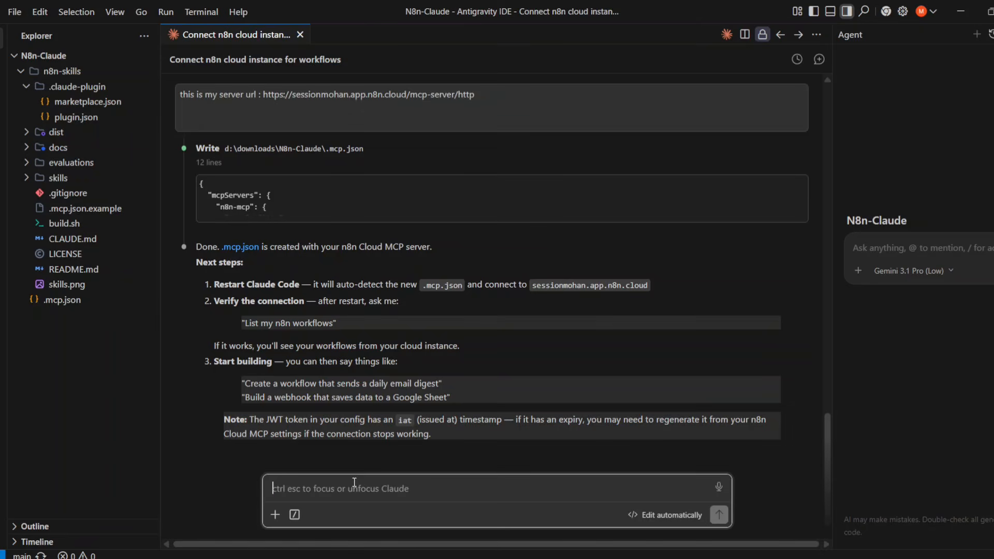
# - Show Claude's MCP servers list using the /mcp slash command
pyautogui.write('list')
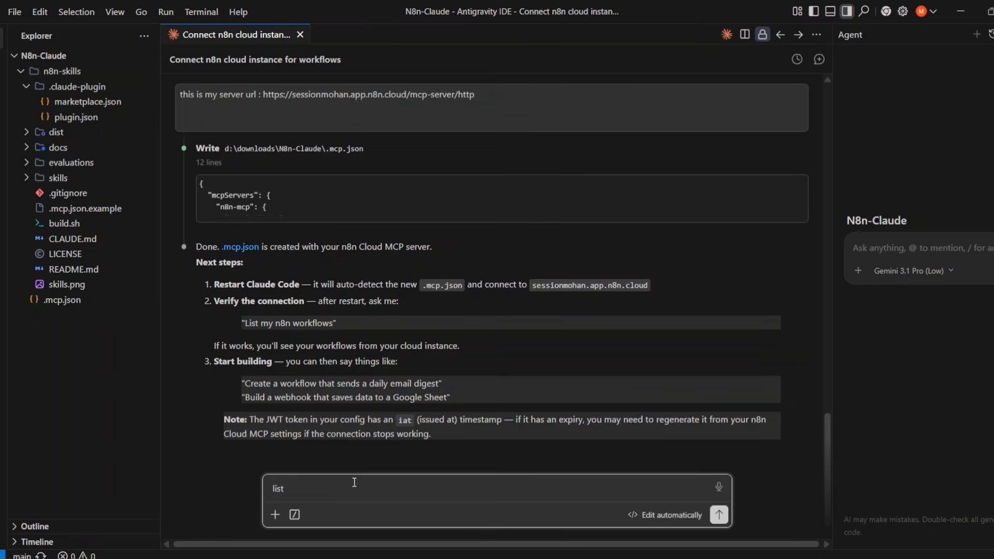
pyautogui.press('BackSpace')
pyautogui.press('BackSpace')
pyautogui.press('BackSpace')
pyautogui.press('BackSpace')
pyautogui.write('/mcp')
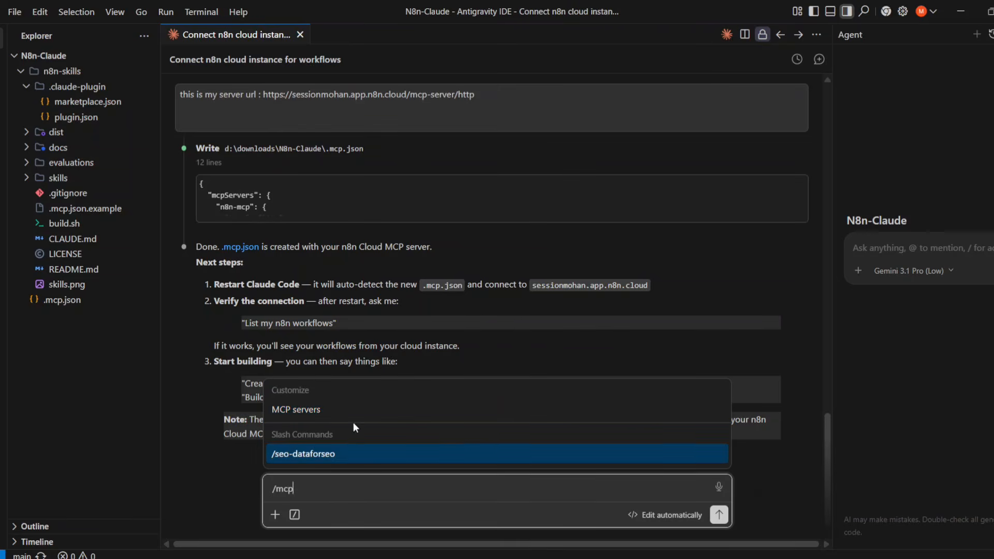
pyautogui.click(380, 411)
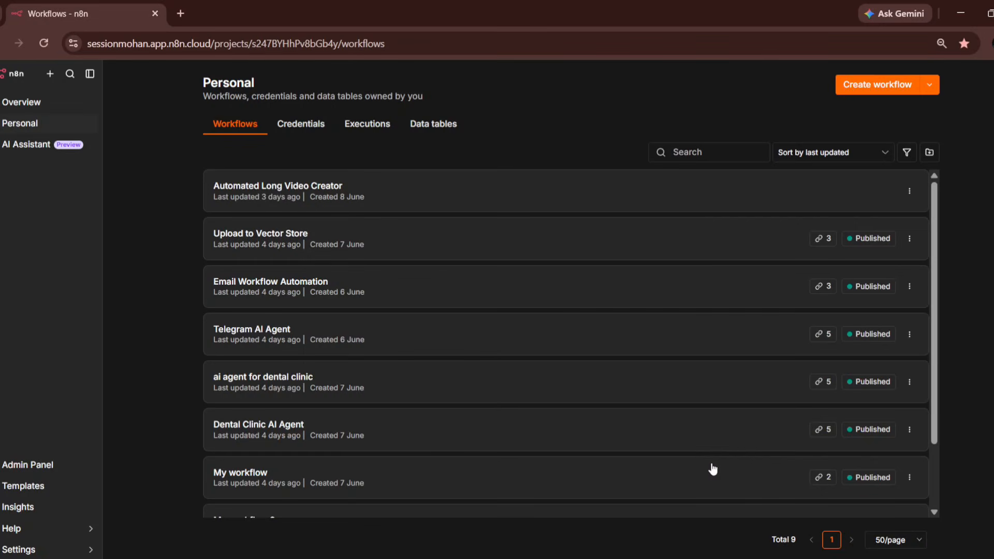
# - View the Connected clients section of n8n's Instance-level MCP settings and its connection instructions
pyautogui.click(68, 547)
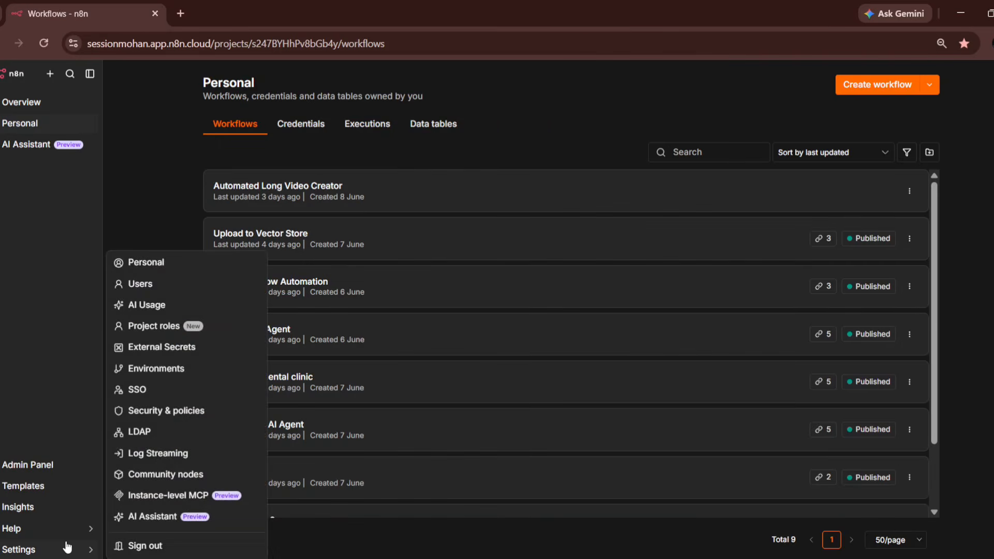
pyautogui.click(216, 269)
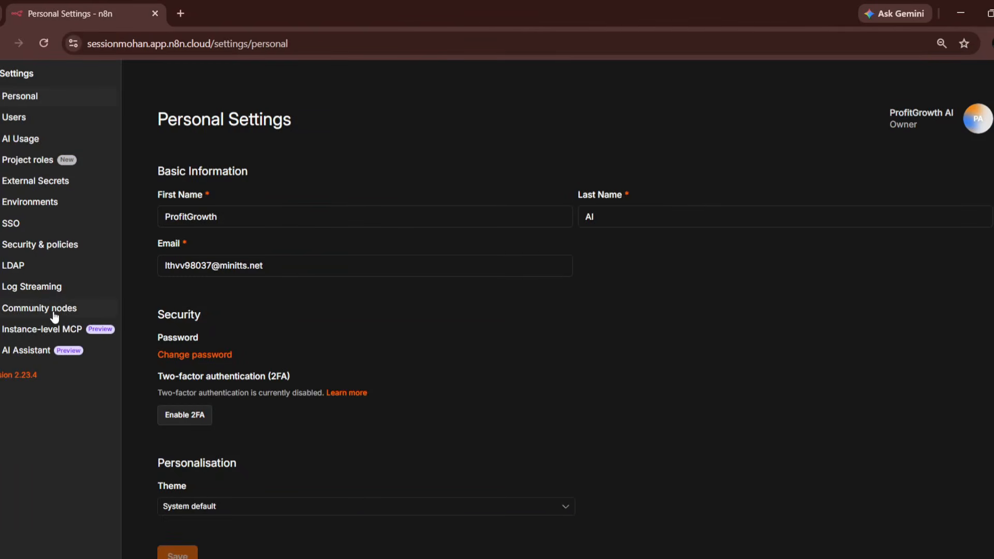
pyautogui.click(50, 329)
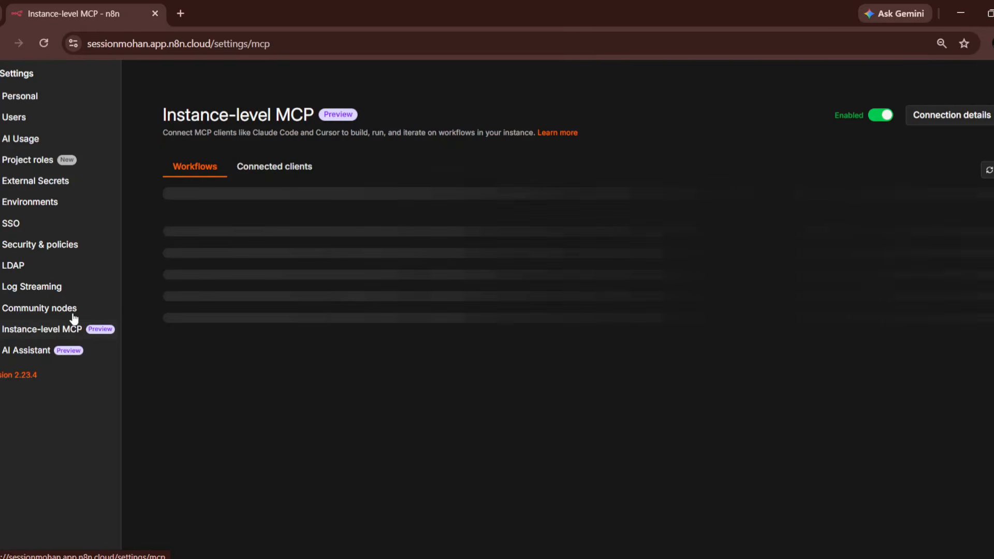
pyautogui.click(272, 170)
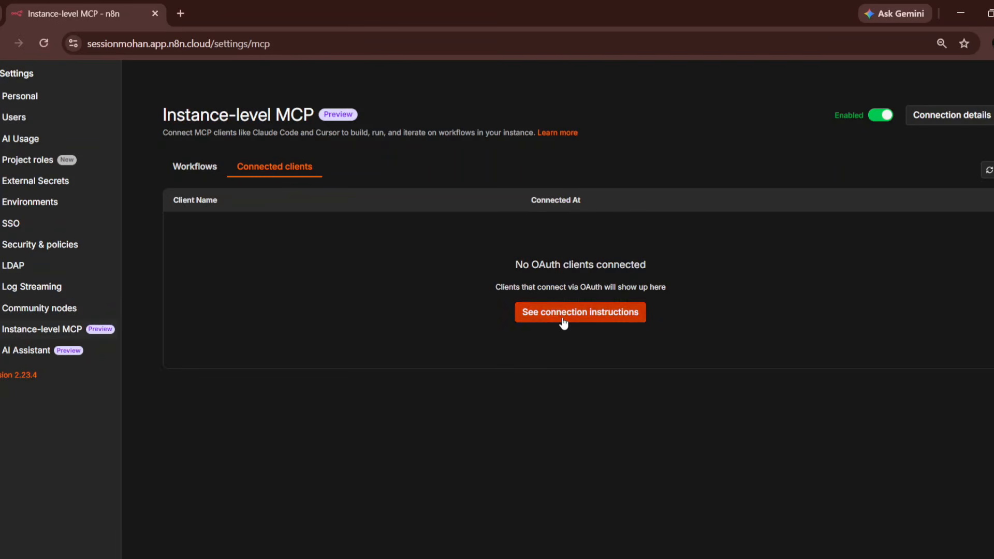
pyautogui.click(562, 319)
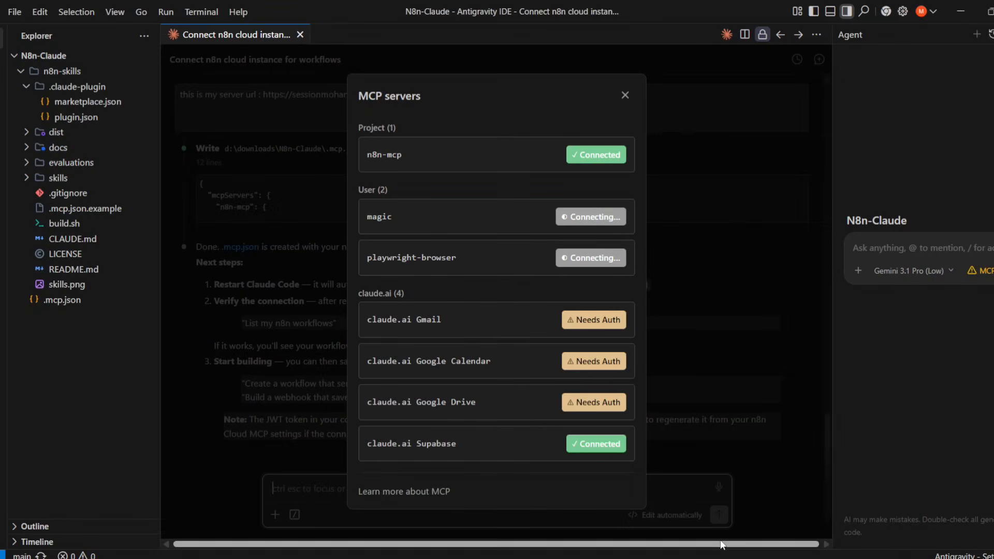
# - Close the MCP servers dialog and ask Claude to 'list current workflows'
pyautogui.click(694, 459)
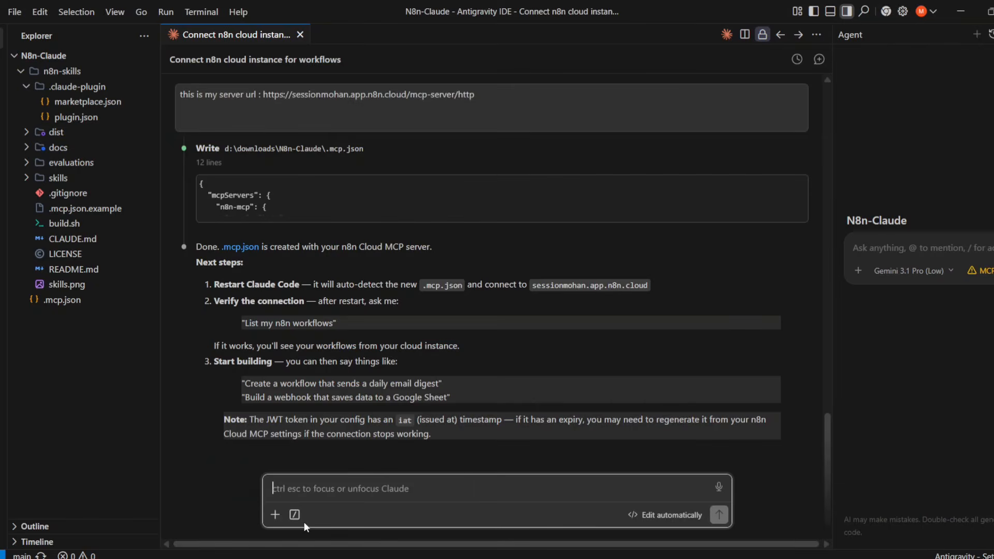
pyautogui.write('list')
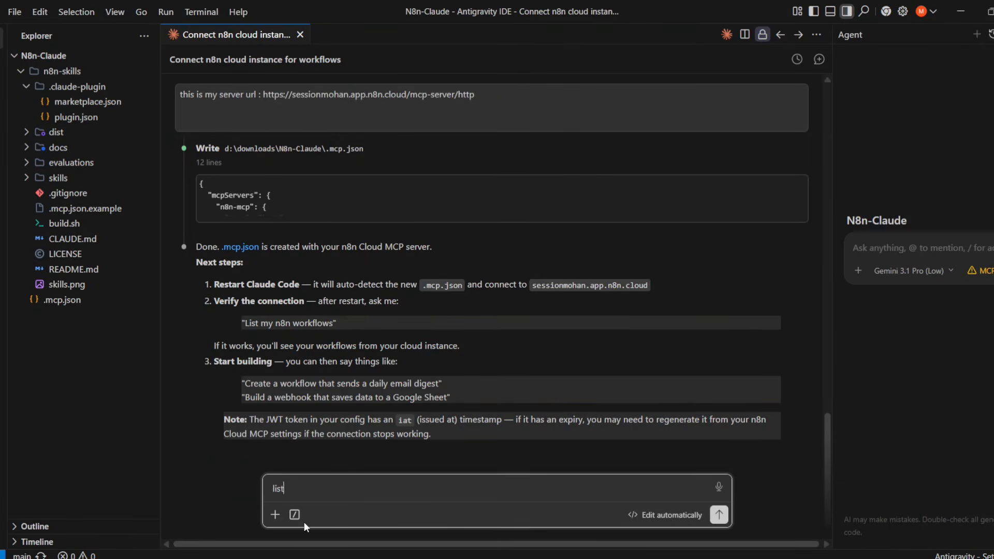
pyautogui.write(' current workflows')
pyautogui.press('Return')
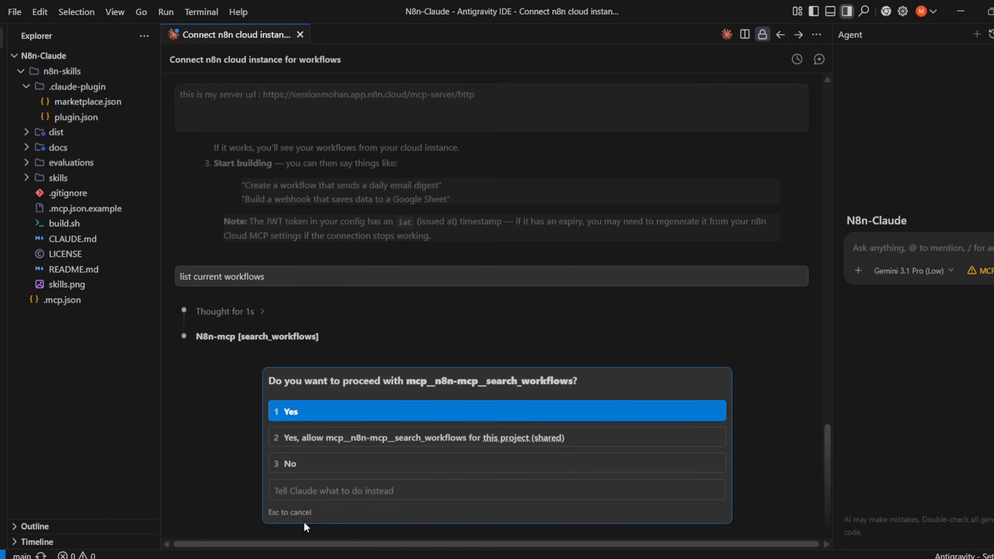
# - Allow mcp__n8n-mcp__search_workflows for this project, then draft a question about creating a new workflow
pyautogui.click(326, 440)
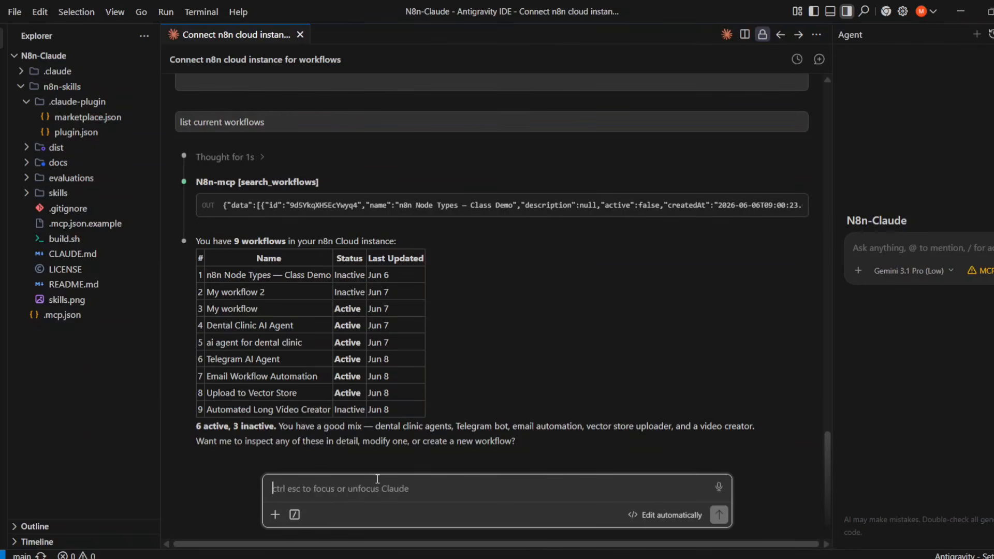
pyautogui.write('ok')
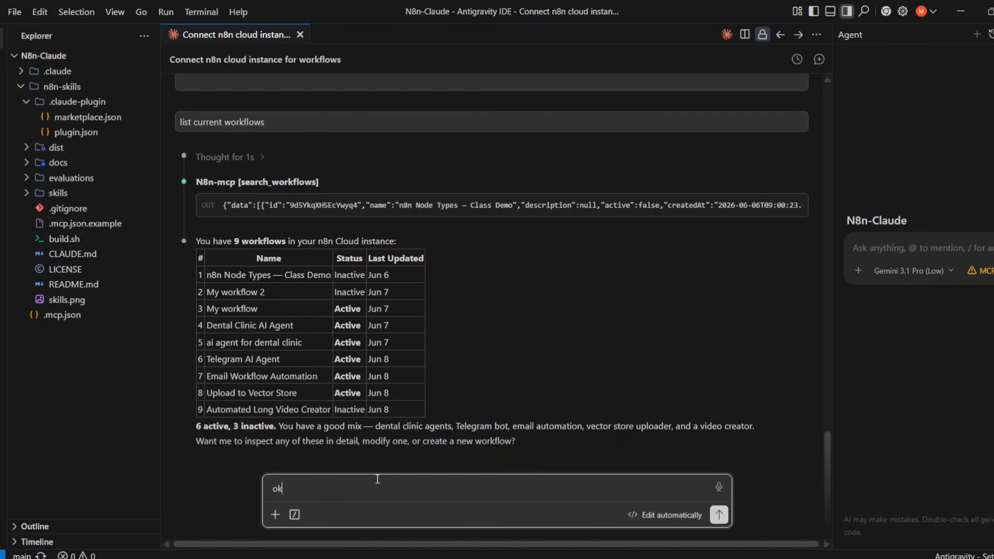
pyautogui.write(' we need')
pyautogui.write(' tt')
pyautogui.write(' create')
pyautogui.write(' a new workflow')
pyautogui.write(' how ')
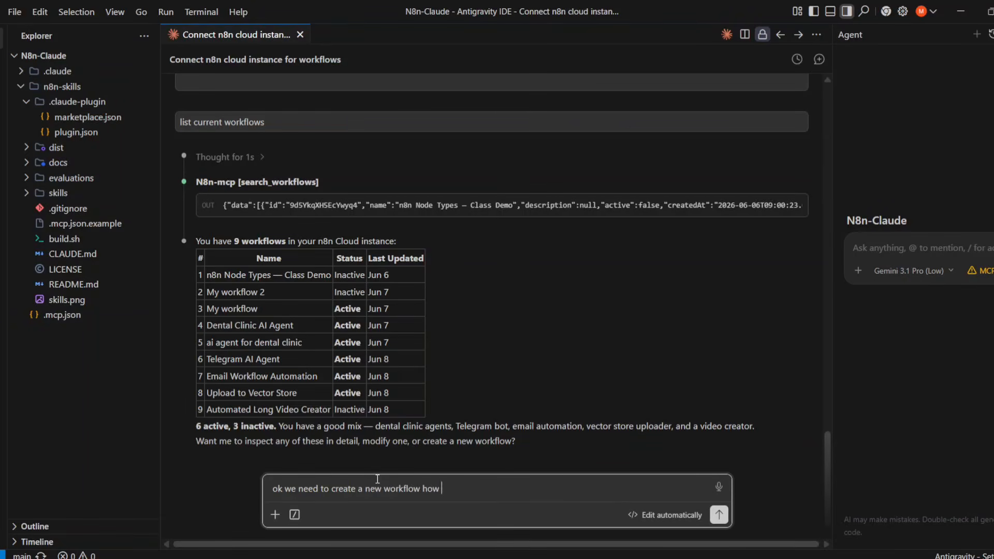
pyautogui.write('do you plan to create a new wo')
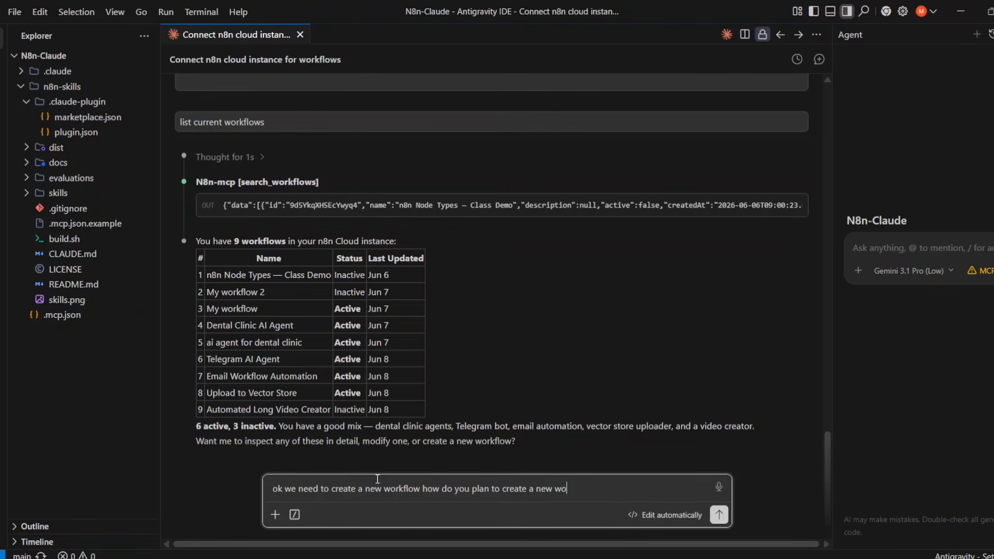
pyautogui.write('kfloe')
# - Send the new-workflow question and highlight the steps of Claude's 7-step creation plan
pyautogui.press('Return')
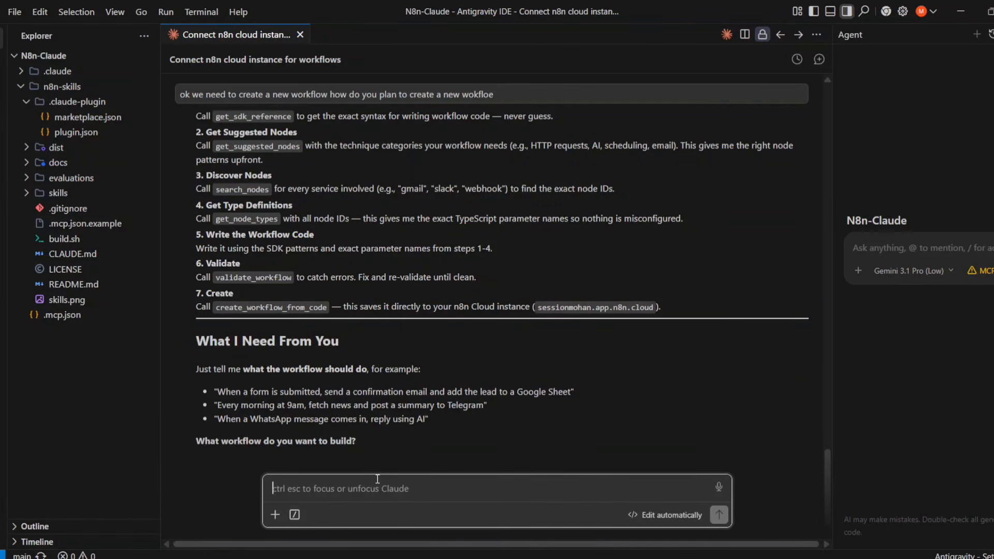
pyautogui.scroll(3, 466, 310)
pyautogui.moveTo(196, 239); pyautogui.dragTo(556, 260)
pyautogui.moveTo(196, 268); pyautogui.dragTo(614, 290)
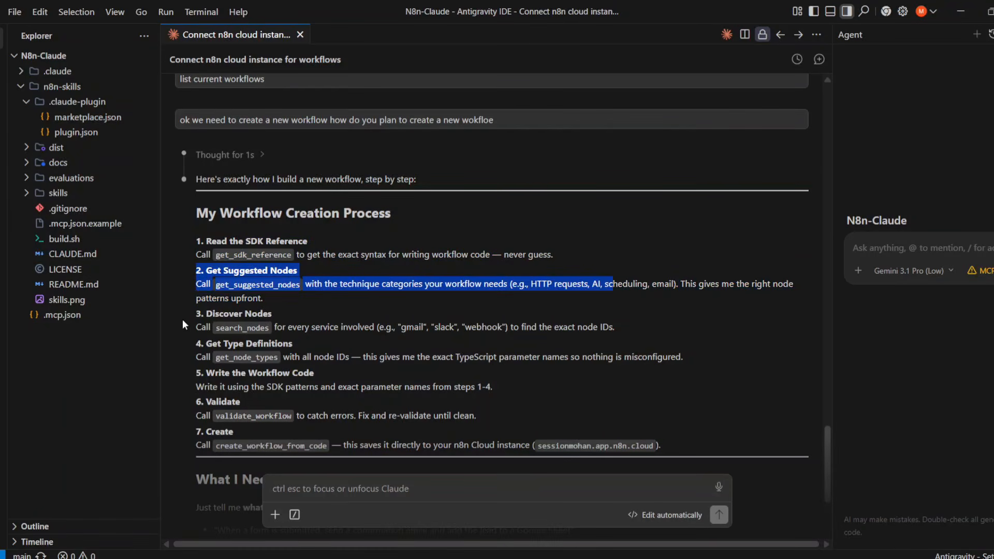
pyautogui.moveTo(194, 311); pyautogui.dragTo(614, 344)
pyautogui.moveTo(201, 346); pyautogui.dragTo(341, 355)
pyautogui.moveTo(196, 371); pyautogui.dragTo(410, 404)
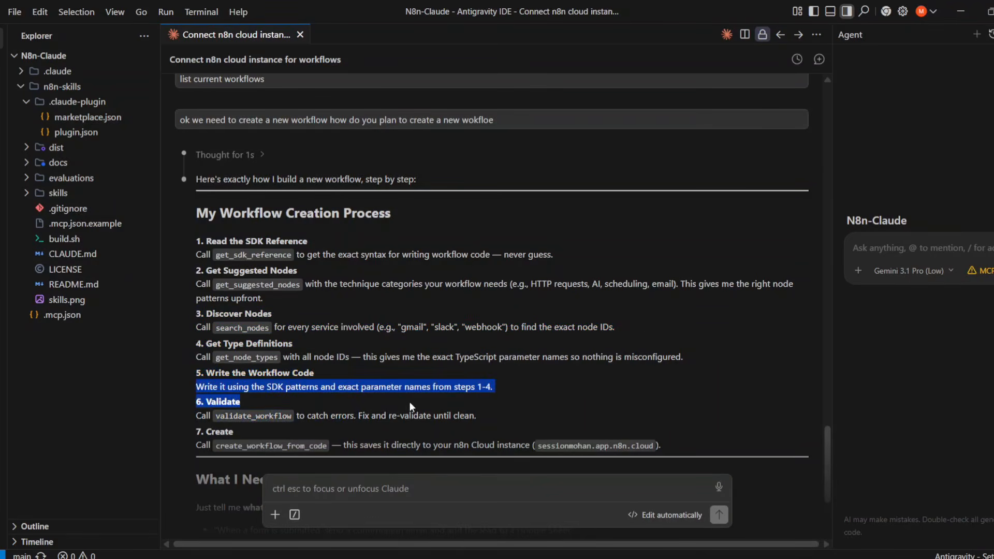
pyautogui.moveTo(191, 426); pyautogui.dragTo(514, 452)
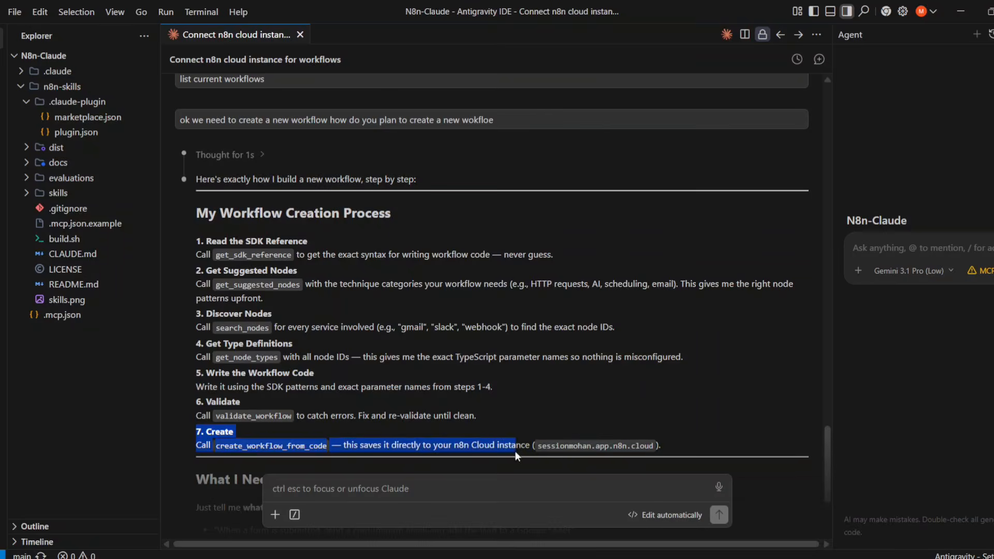
pyautogui.scroll(-2, 487, 434)
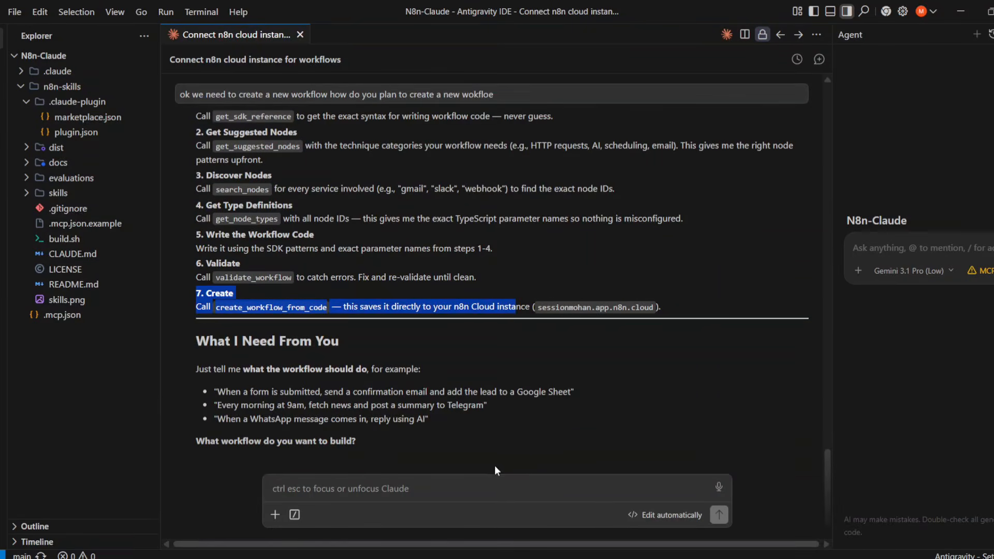
# - Write Claude a request for a workflow that scrapes public AI and tech news daily on a timer
pyautogui.click(424, 484)
pyautogui.write('o')
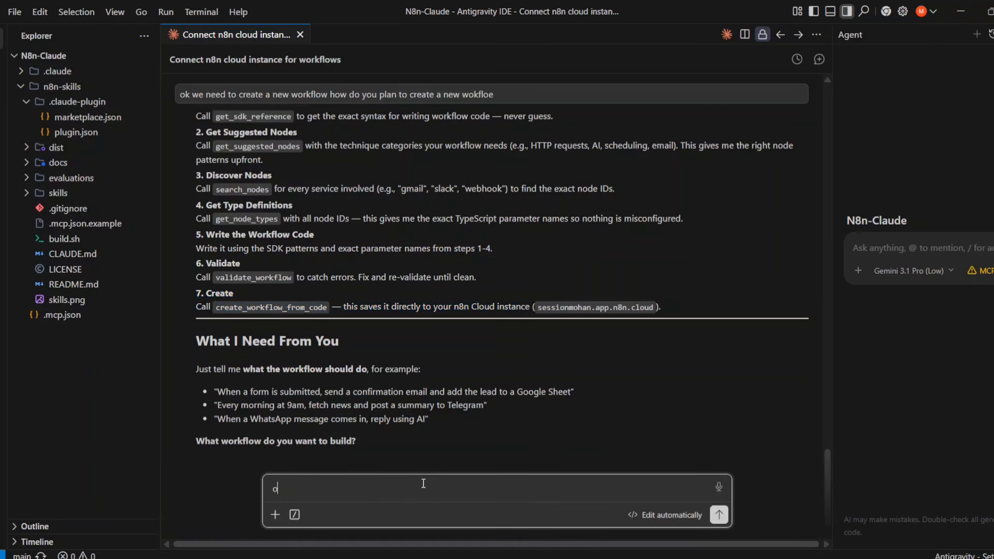
pyautogui.write('k you need to Build me a workflow')
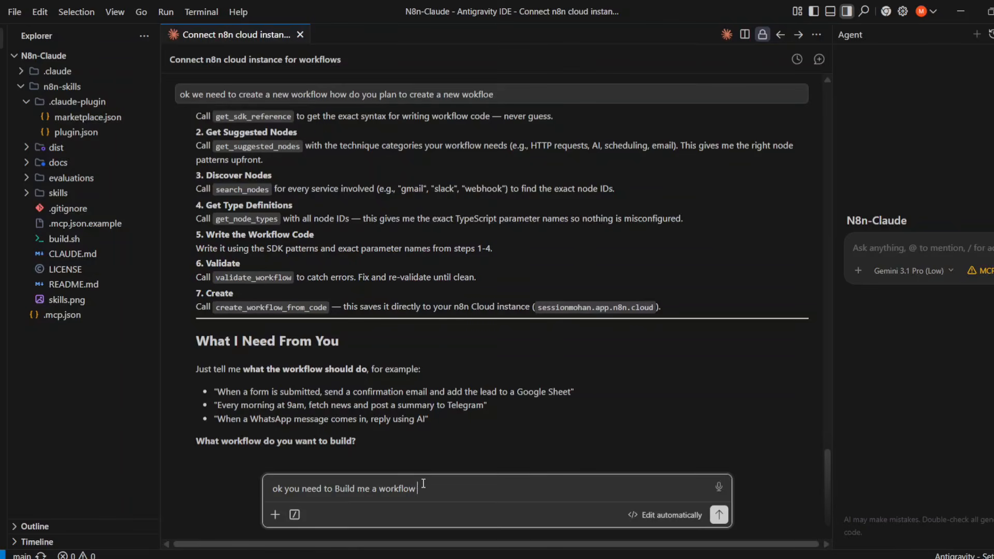
pyautogui.write(' that scrapes every day news from')
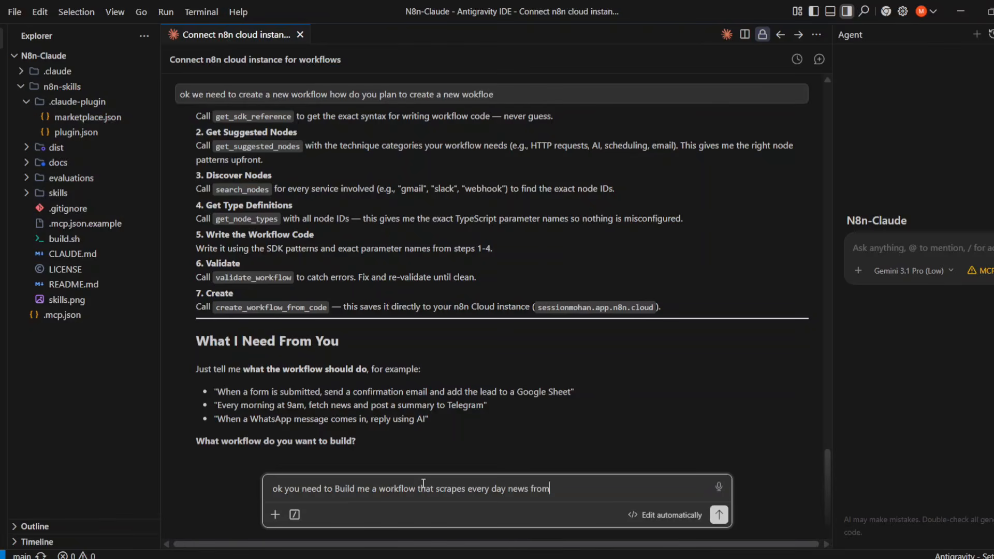
pyautogui.write(' the public news api sites and')
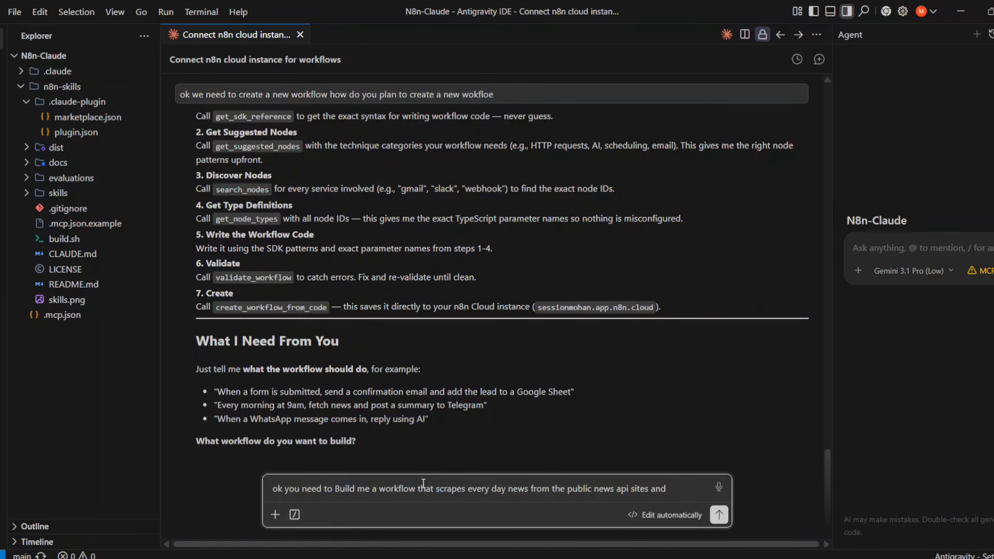
pyautogui.write(' all that data')
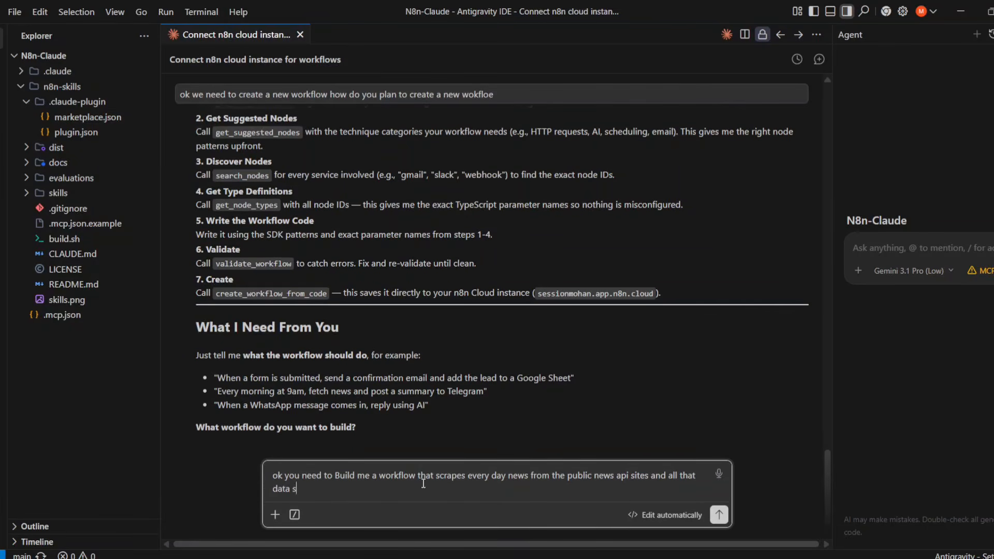
pyautogui.write(' analyzed and written in a')
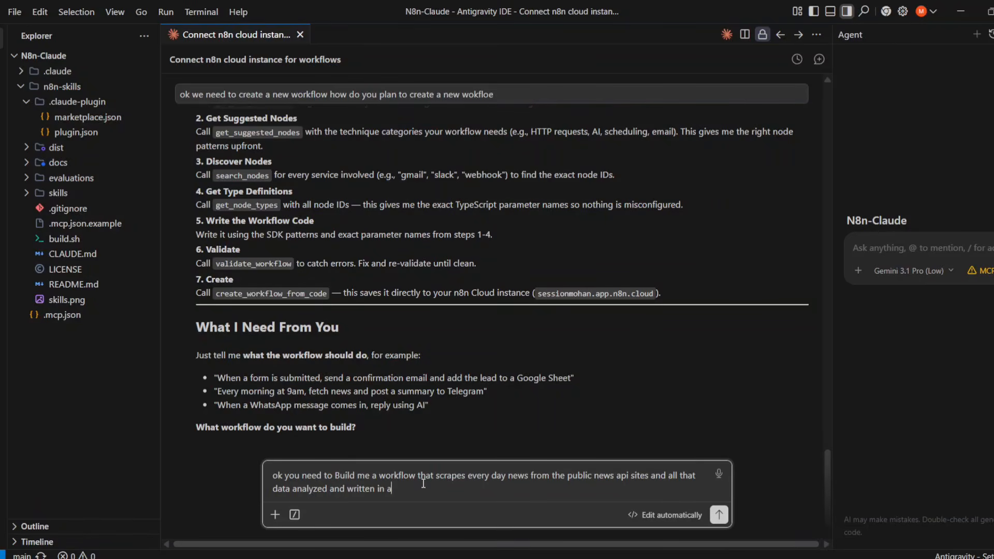
pyautogui.write(' nice a HTML format with images')
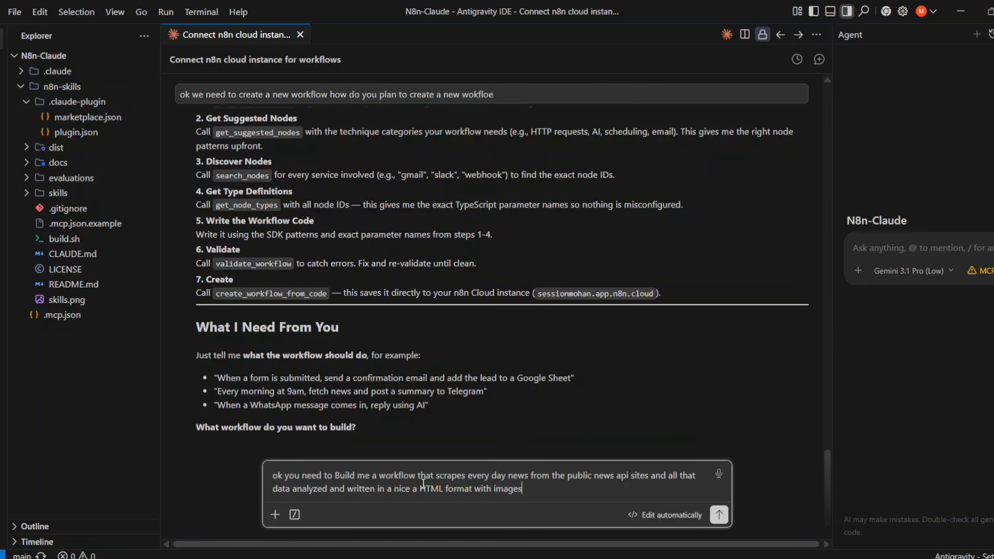
pyautogui.write(' and al the inks included by a')
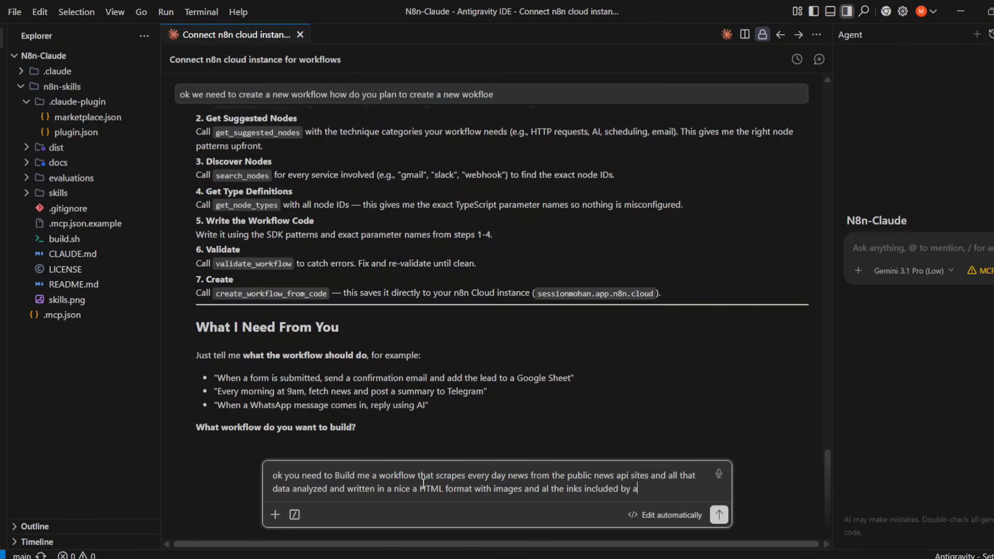
pyautogui.write('n ai and send to m')
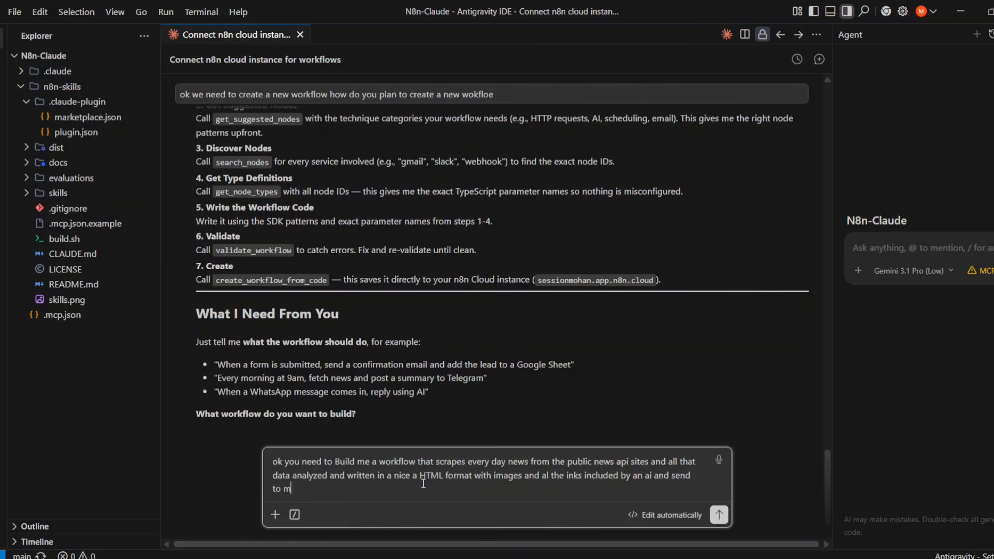
pyautogui.write('e eveyrday in gmail.')
pyautogui.hotkey('shift', 'Return')
pyautogui.write('then')
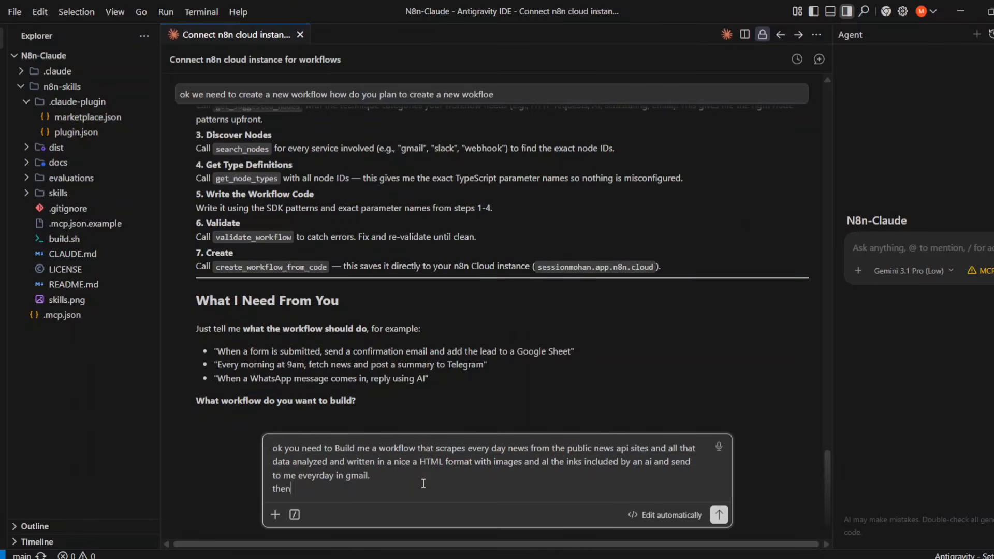
pyautogui.write('ews about AI and tech ok')
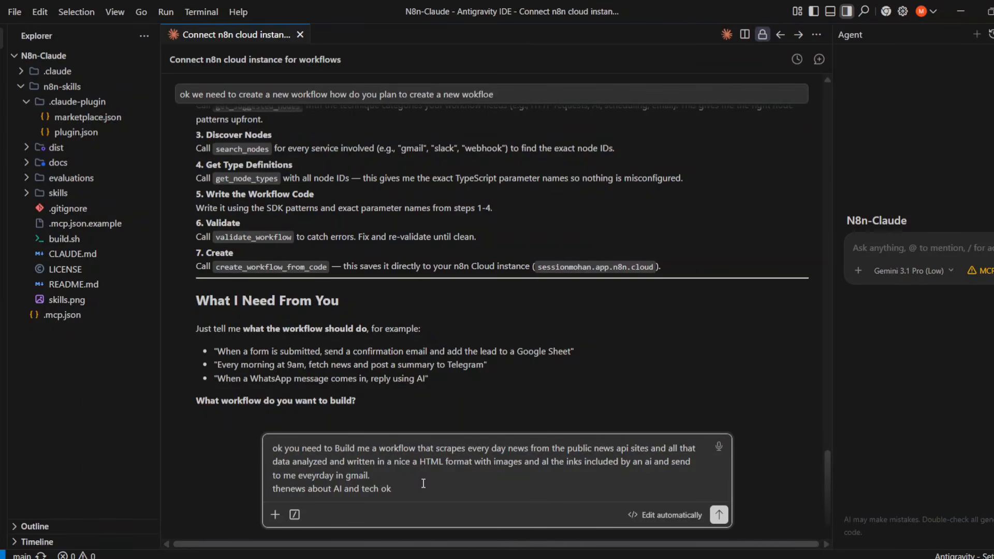
pyautogui.write(' add a fm')
pyautogui.write('er to get new about ai and t')
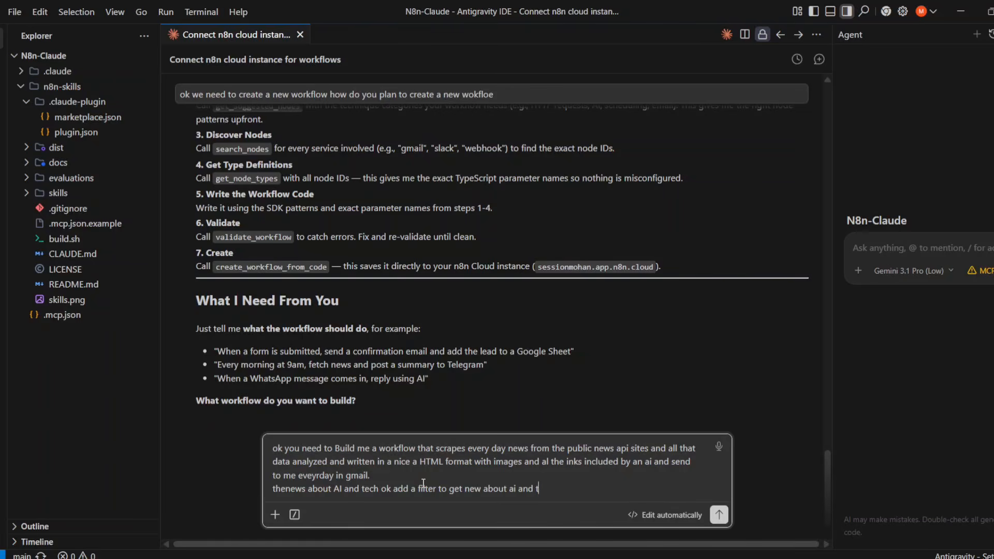
pyautogui.write('ech ok')
# - Send the request and allow the SDK reference, suggested nodes, node search and node type lookups
pyautogui.press('Return')
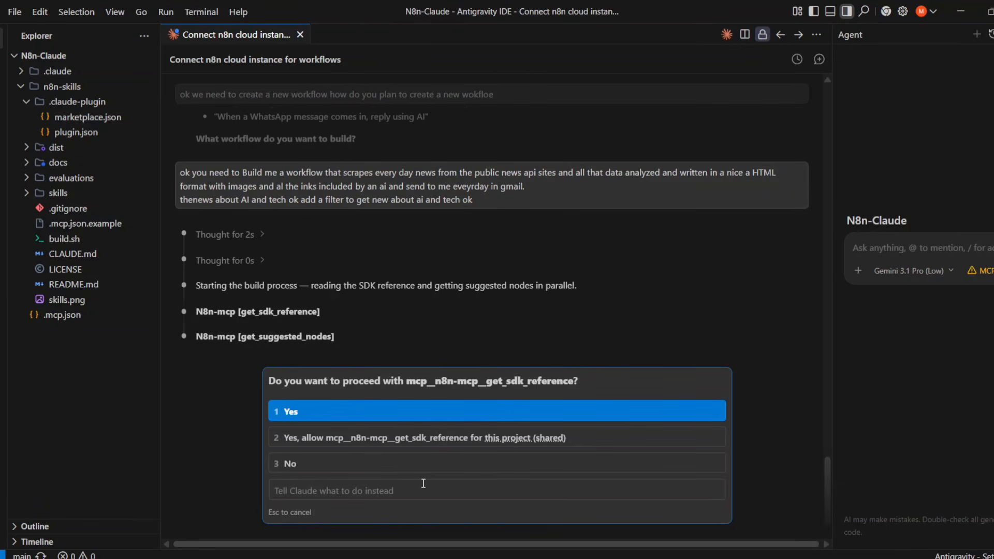
pyautogui.click(273, 439)
pyautogui.click(273, 445)
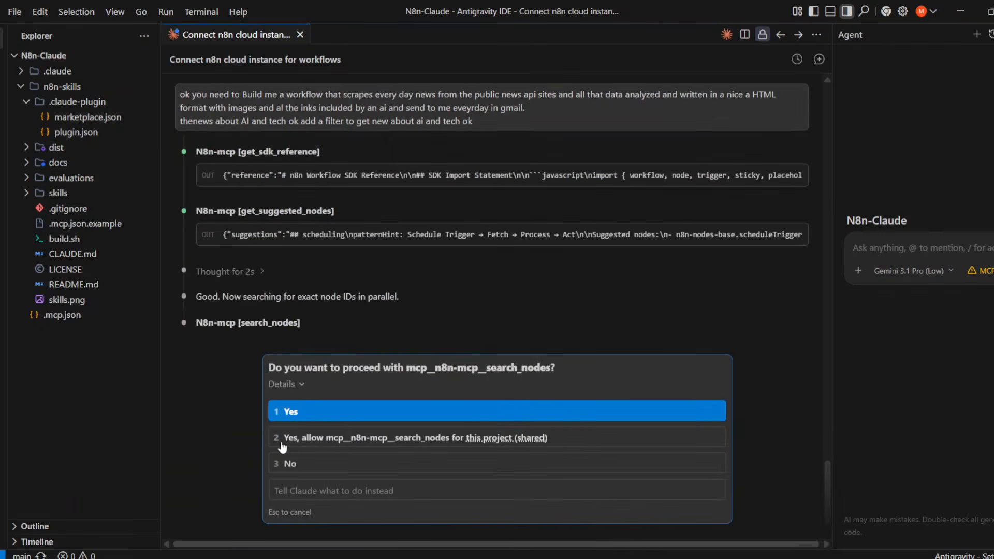
pyautogui.click(282, 445)
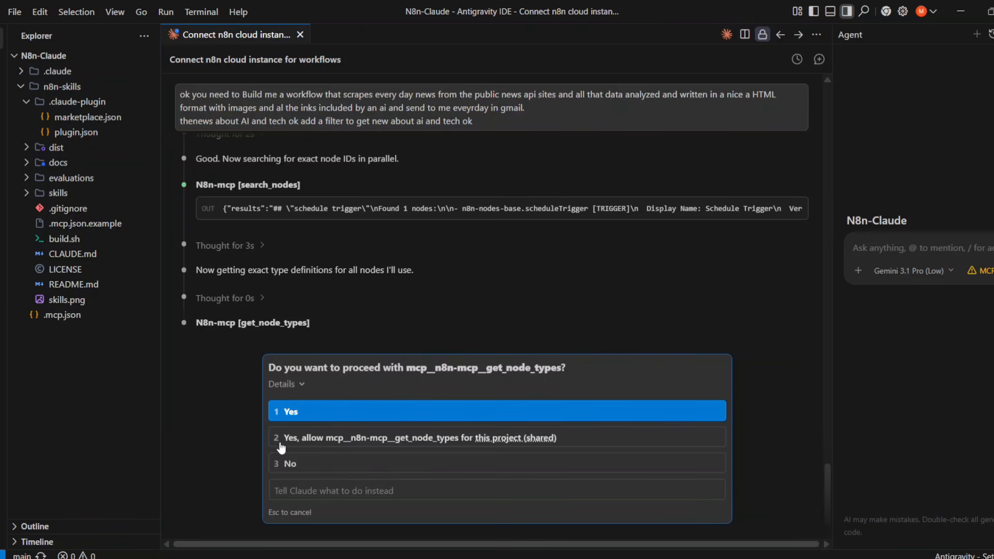
pyautogui.click(282, 441)
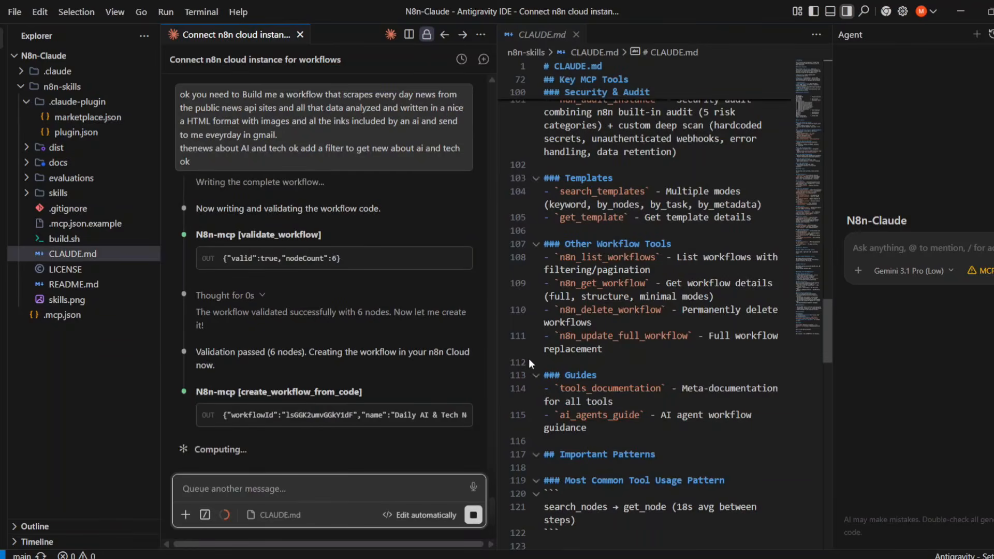
# - Read the agent's NewsAPI setup notes, then bring the n8n browser window forward
pyautogui.scroll(-3, 662, 269)
pyautogui.scroll(-15, 662, 269)
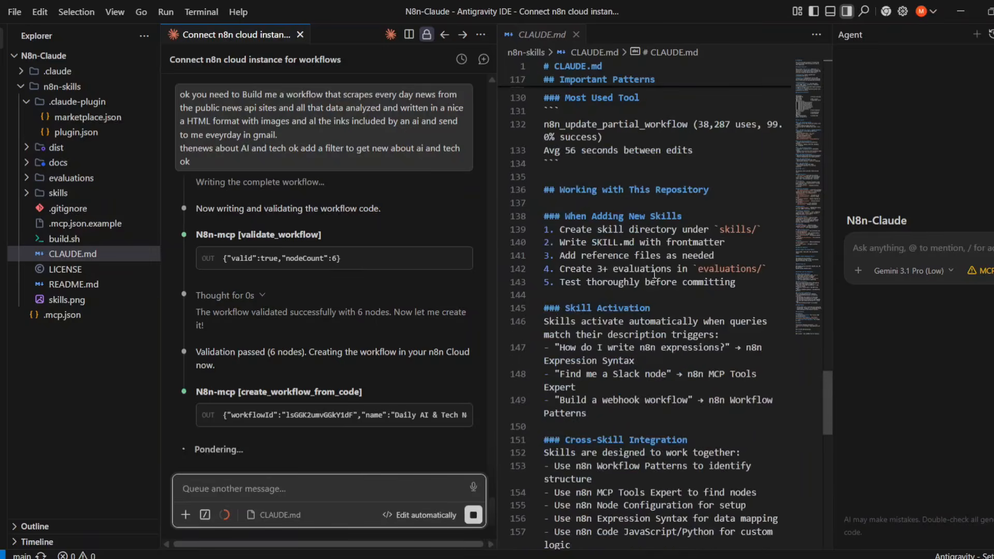
pyautogui.scroll(-8, 640, 280)
pyautogui.scroll(4, 641, 280)
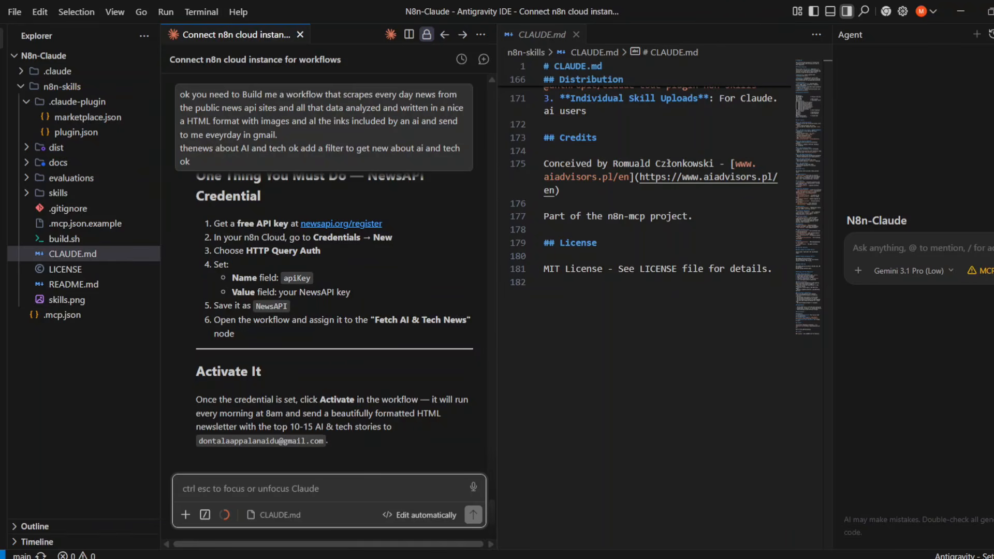
pyautogui.click(694, 558)
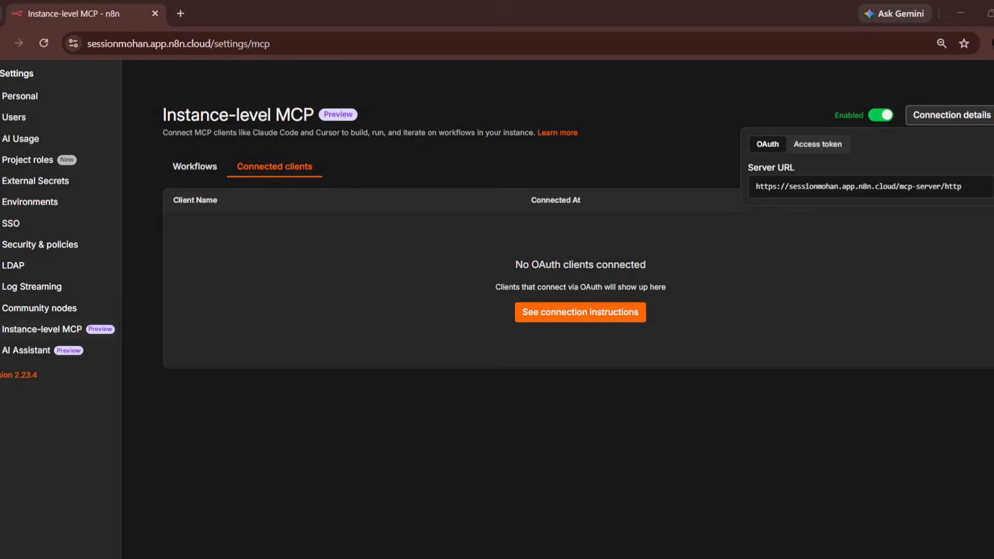
# - Check that Daily AI & Tech Newsletter appears in n8n's personal workflows, then return to the IDE
pyautogui.click(8, 68)
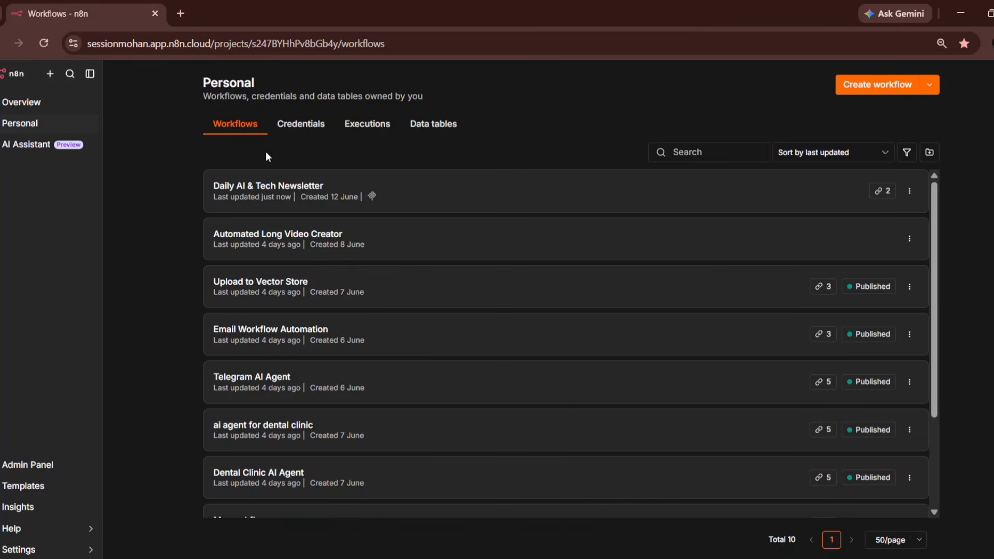
pyautogui.moveTo(373, 196)
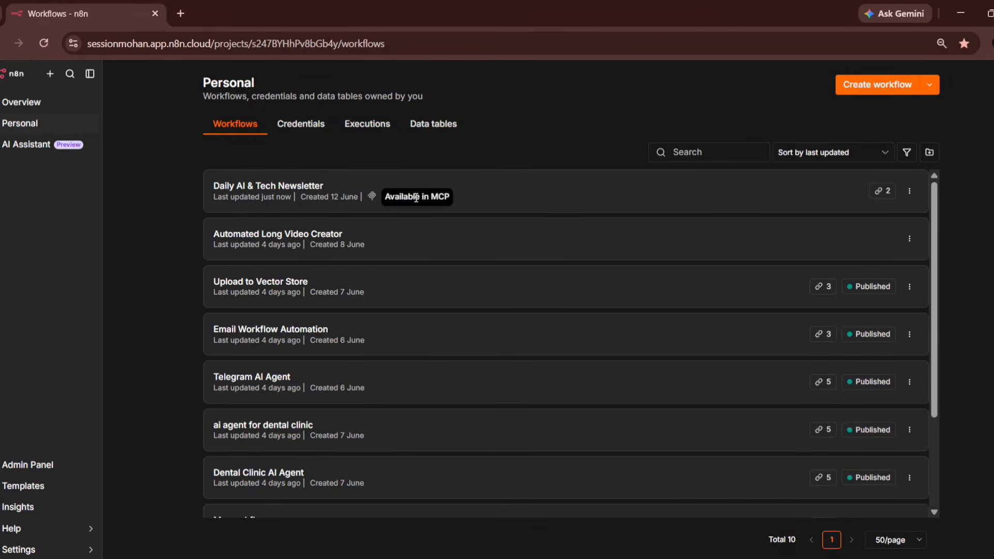
pyautogui.moveTo(409, 196); pyautogui.dragTo(443, 197)
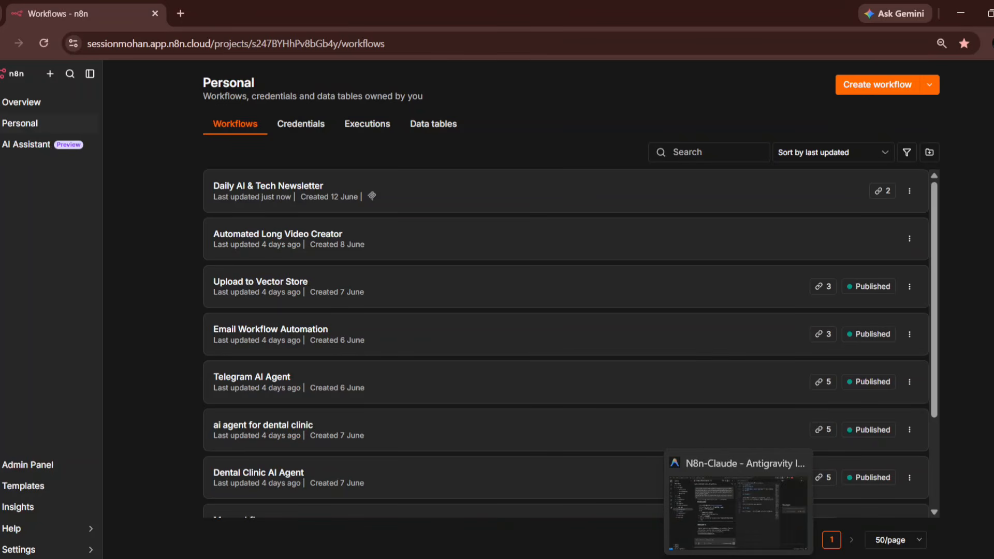
pyautogui.click(738, 558)
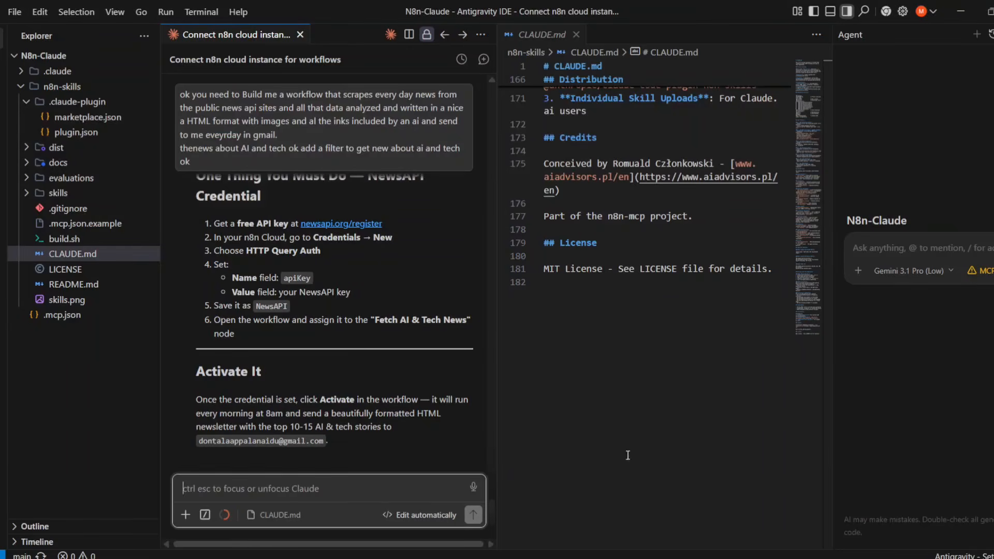
# - Register a NewsAPI account with the saved name and e-mail and a generated strong password
pyautogui.click(345, 223)
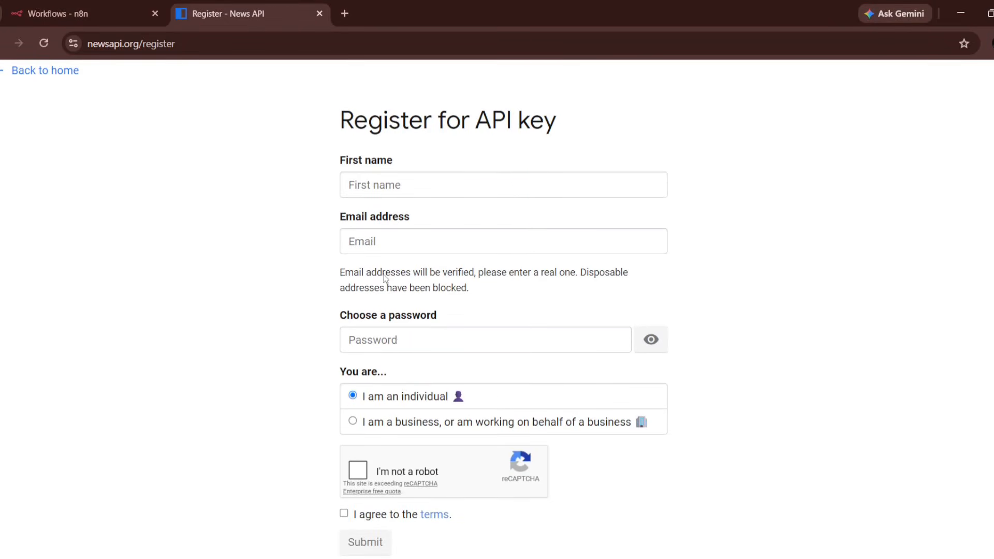
pyautogui.click(396, 181)
pyautogui.click(455, 228)
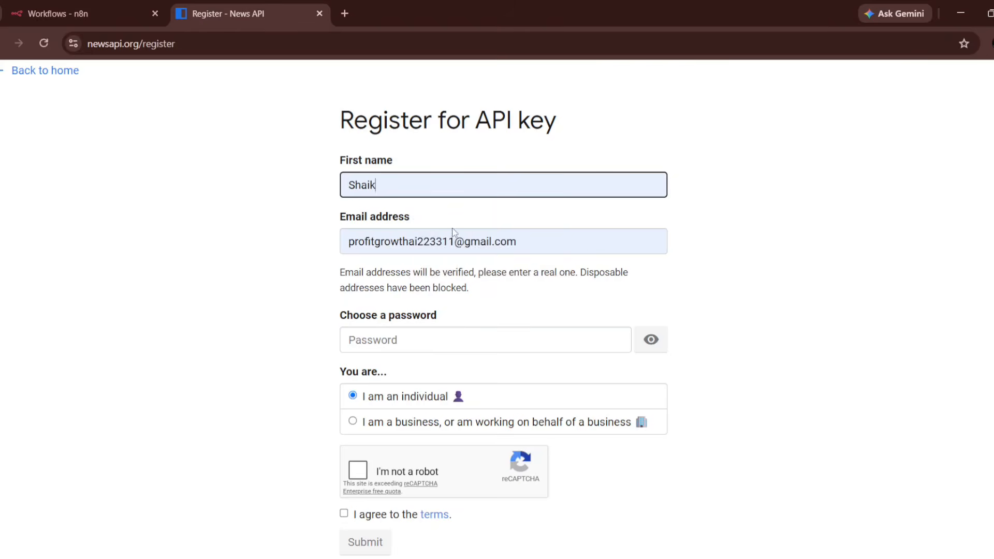
pyautogui.click(429, 334)
pyautogui.click(642, 460)
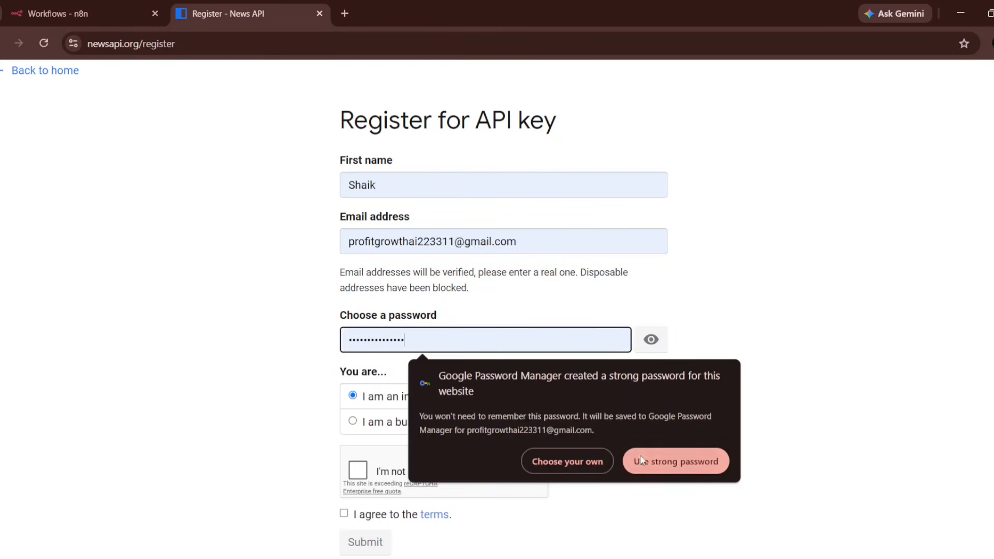
pyautogui.click(345, 515)
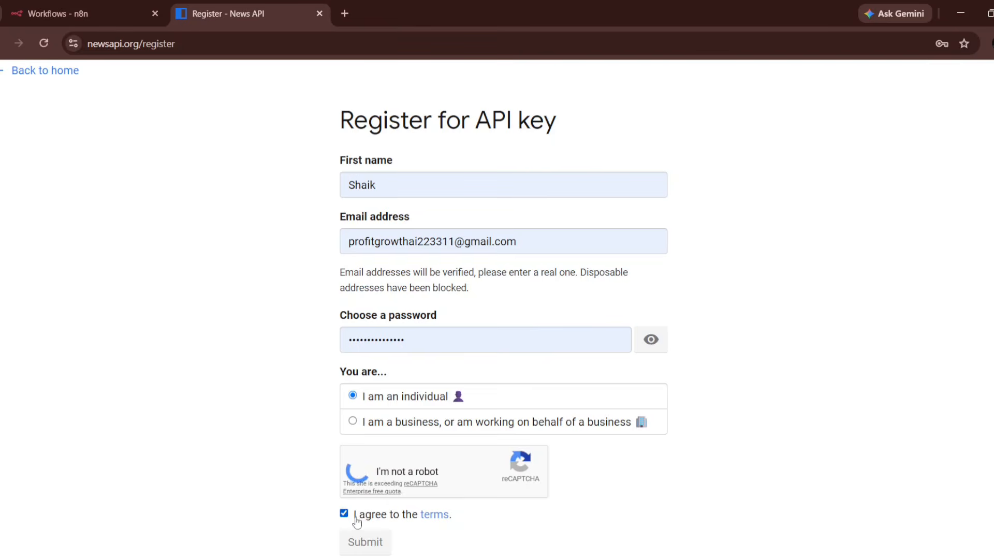
pyautogui.click(380, 540)
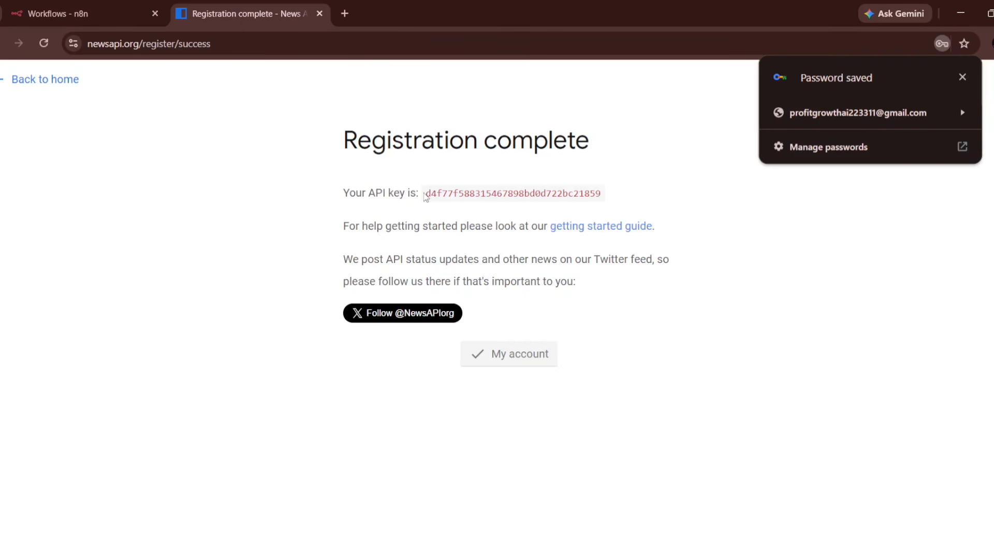
# - Copy the issued NewsAPI key and go back to the n8n workflows tab
pyautogui.moveTo(427, 195)
pyautogui.mouseDown()
pyautogui.moveTo(508, 210)
pyautogui.moveTo(604, 193)
pyautogui.moveTo(479, 194)
pyautogui.moveTo(405, 215)
pyautogui.moveTo(425, 195)
pyautogui.mouseUp()
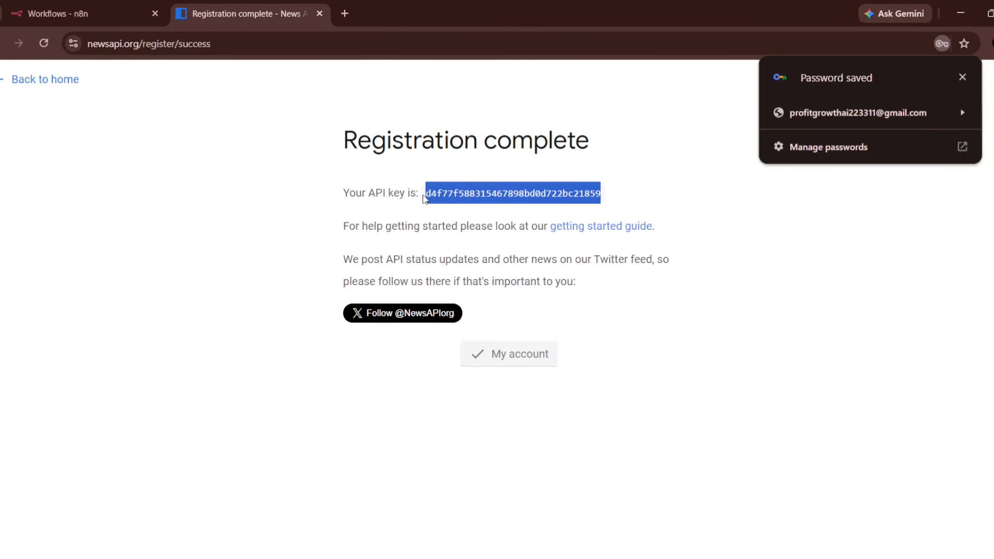
pyautogui.rightClick(449, 194)
pyautogui.click(508, 213)
pyautogui.click(47, 14)
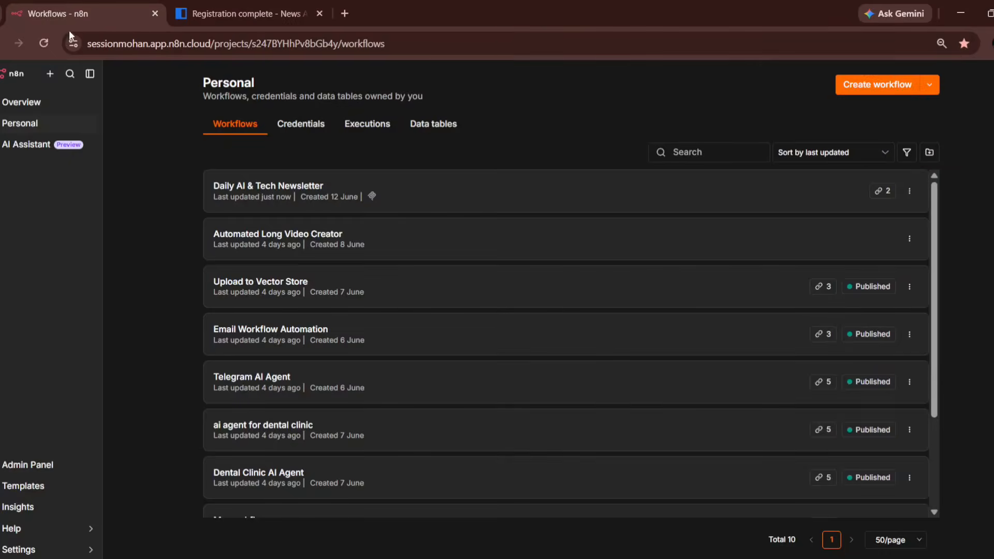
# - Open the Daily AI & Tech Newsletter workflow and inspect the Fetch AI & Tech News node
pyautogui.click(241, 193)
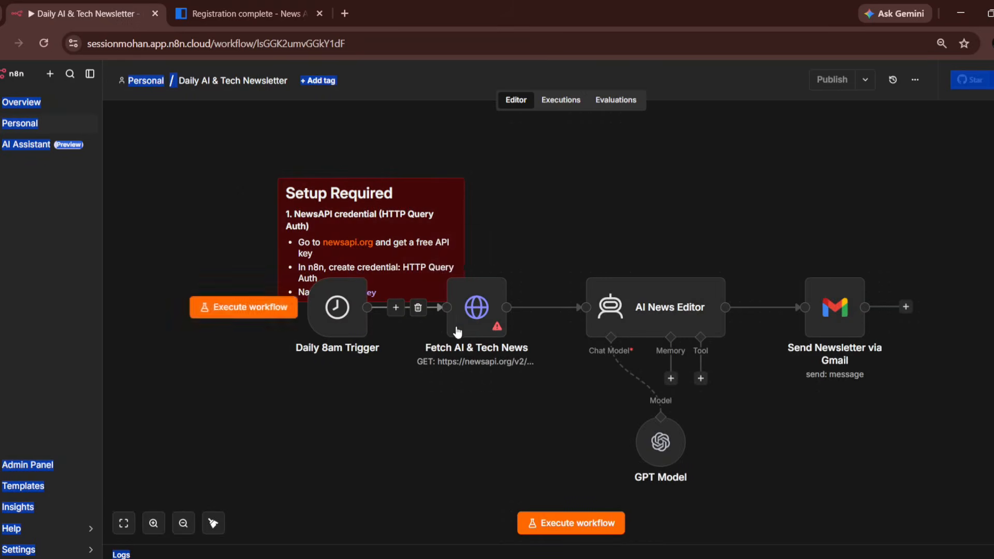
pyautogui.doubleClick(471, 318)
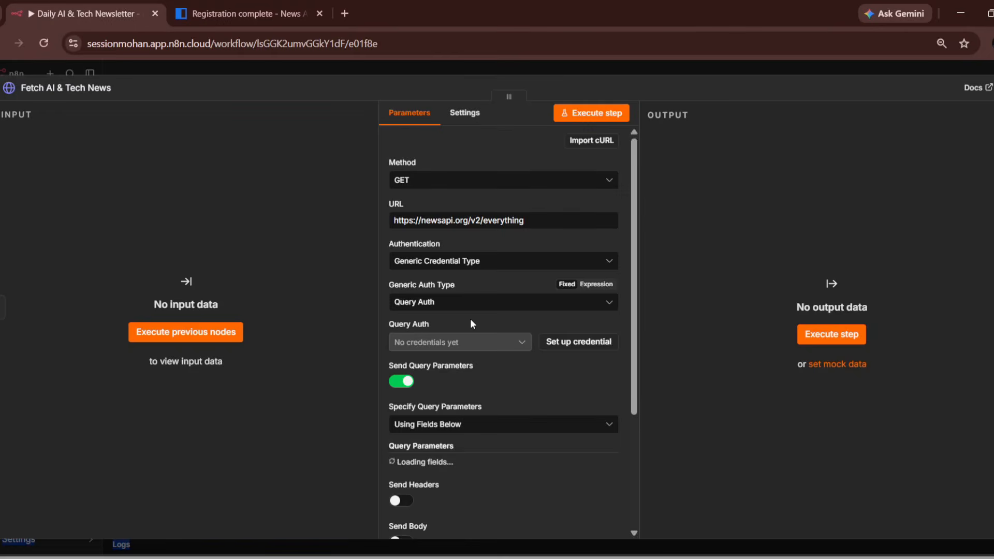
pyautogui.scroll(-3, 470, 318)
pyautogui.scroll(-1, 455, 439)
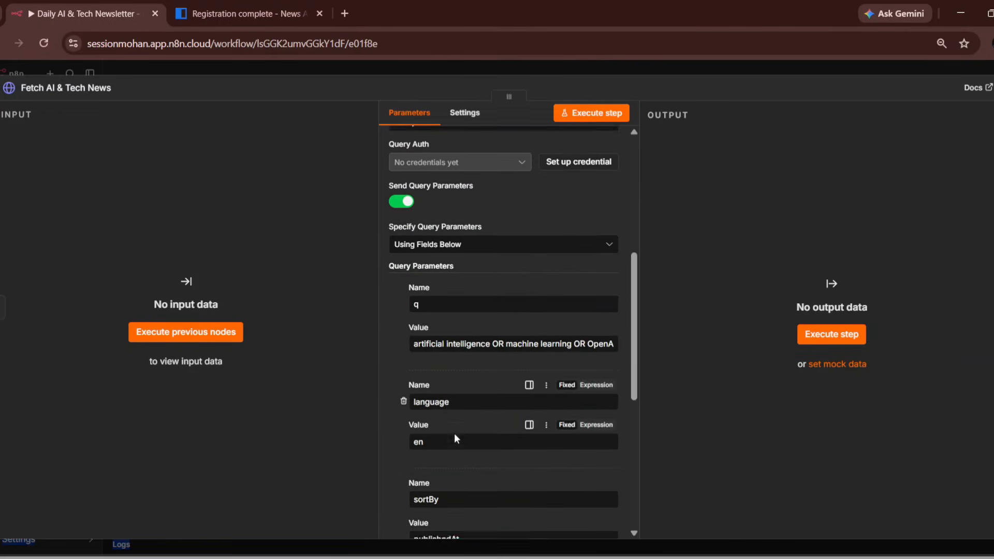
pyautogui.scroll(-10, 453, 429)
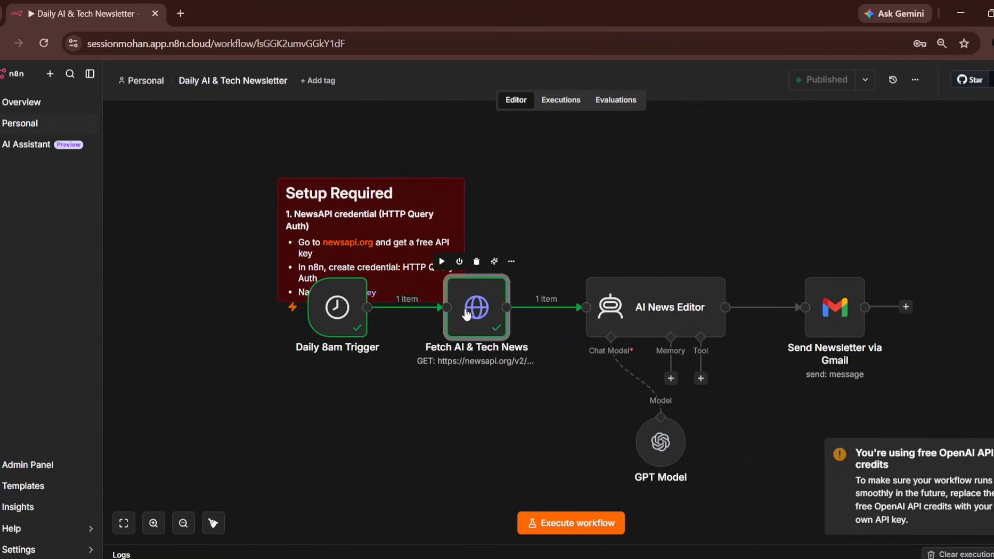
# - Confirm the Fetch AI & Tech News node's saved Query Auth credential, then return to the canvas
pyautogui.doubleClick(467, 315)
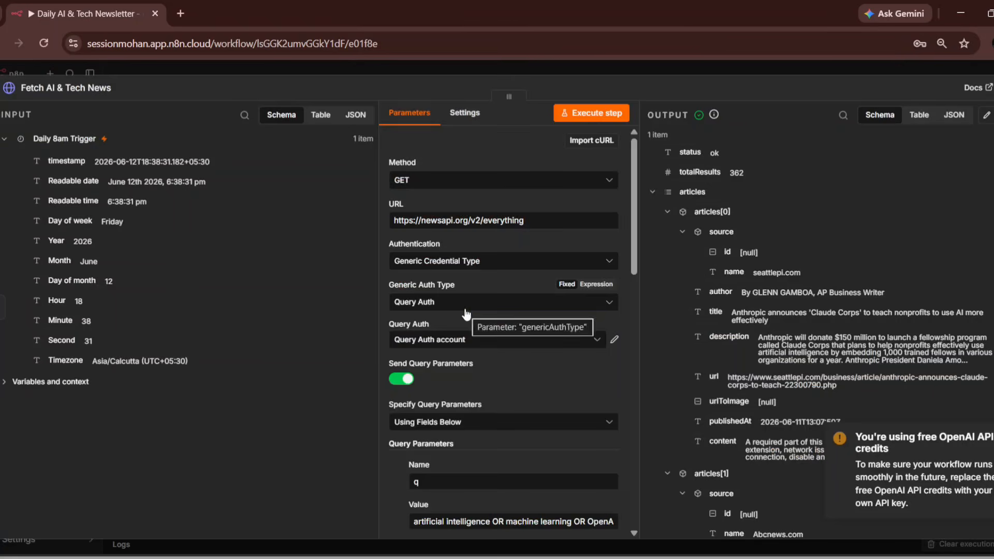
pyautogui.scroll(-5, 512, 395)
pyautogui.scroll(-5, 514, 405)
pyautogui.scroll(10, 515, 405)
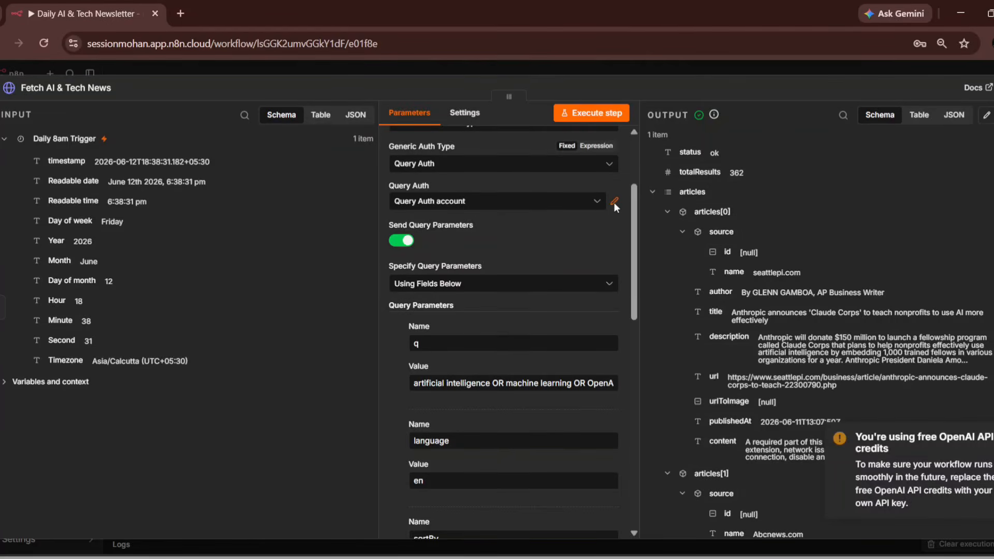
pyautogui.click(614, 202)
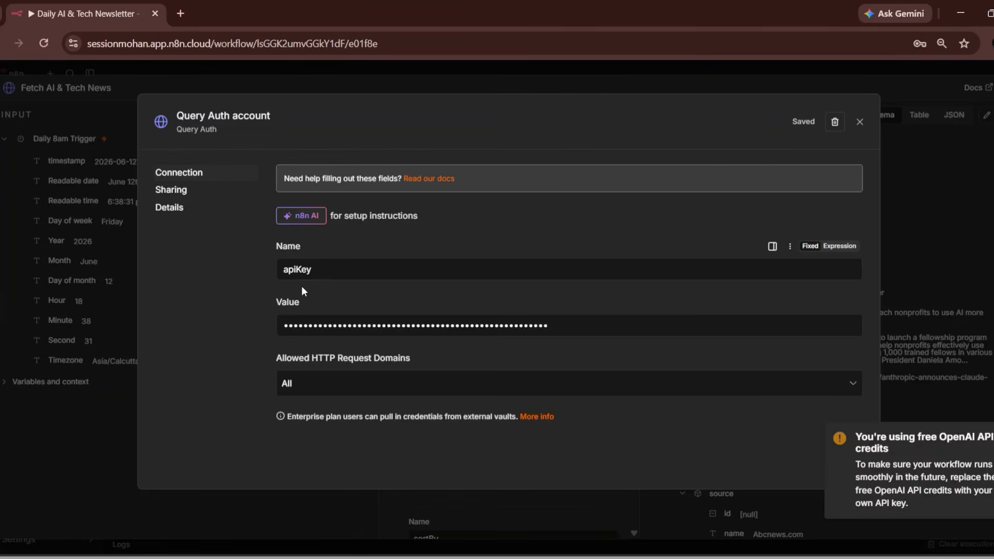
pyautogui.click(859, 124)
pyautogui.press('Escape')
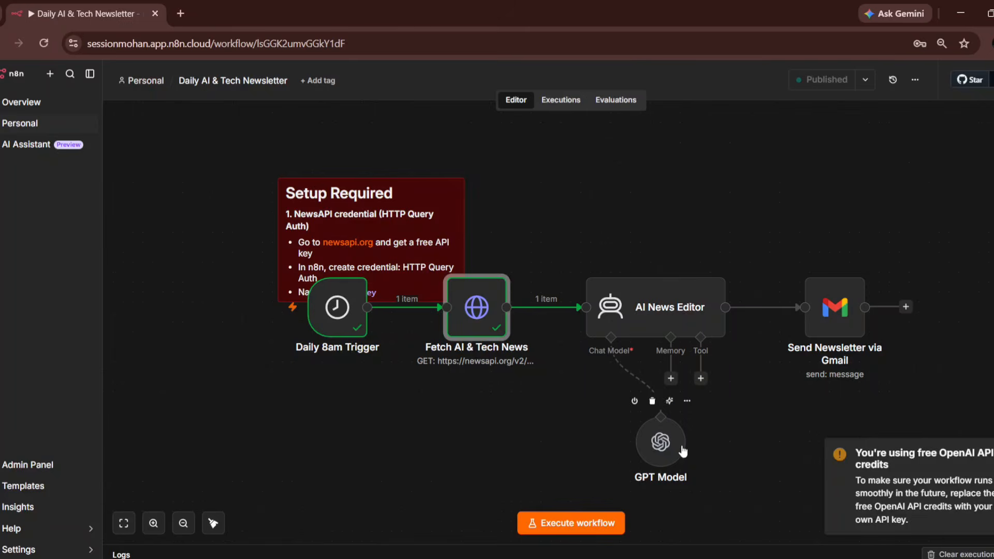
# - Set the GPT Model node's credential to OpenAI account
pyautogui.doubleClick(668, 440)
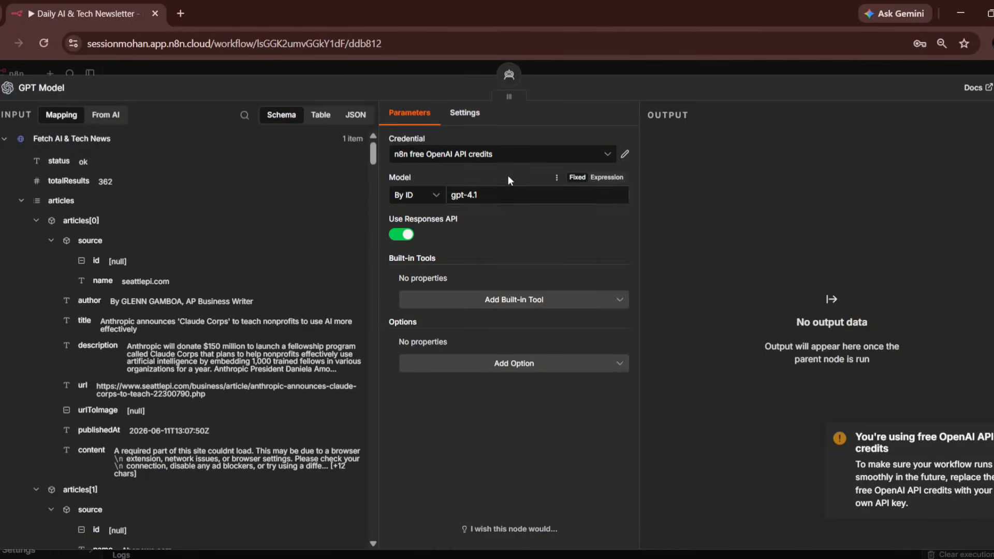
pyautogui.click(522, 156)
pyautogui.click(502, 213)
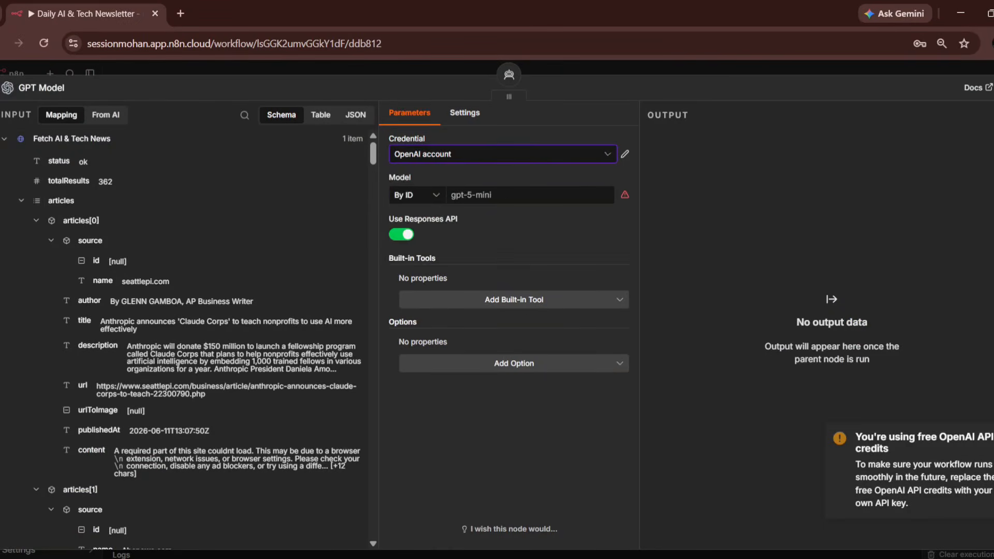
pyautogui.press('Escape')
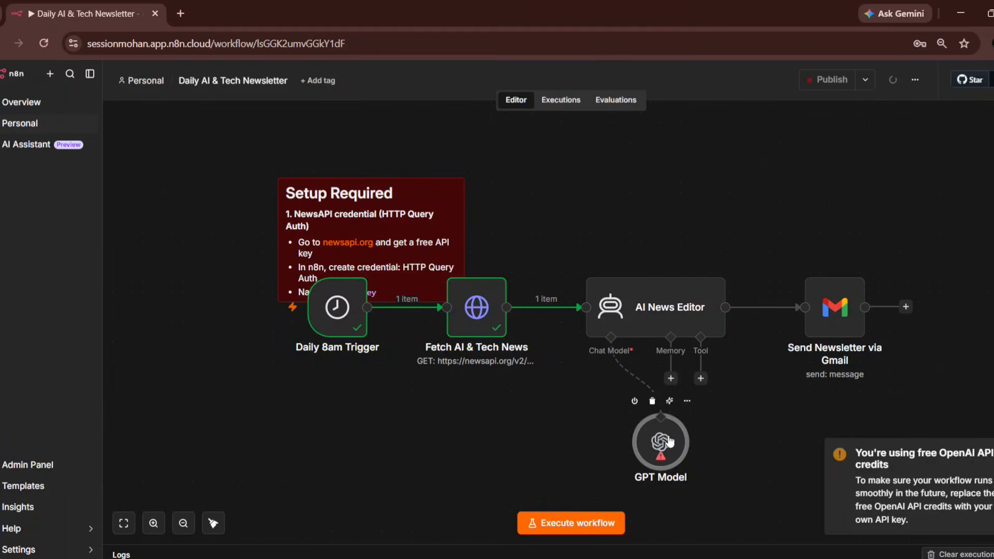
# - Switch the GPT Model node to pick its model from the list and choose gpt-4.1-mini
pyautogui.doubleClick(668, 440)
pyautogui.click(512, 200)
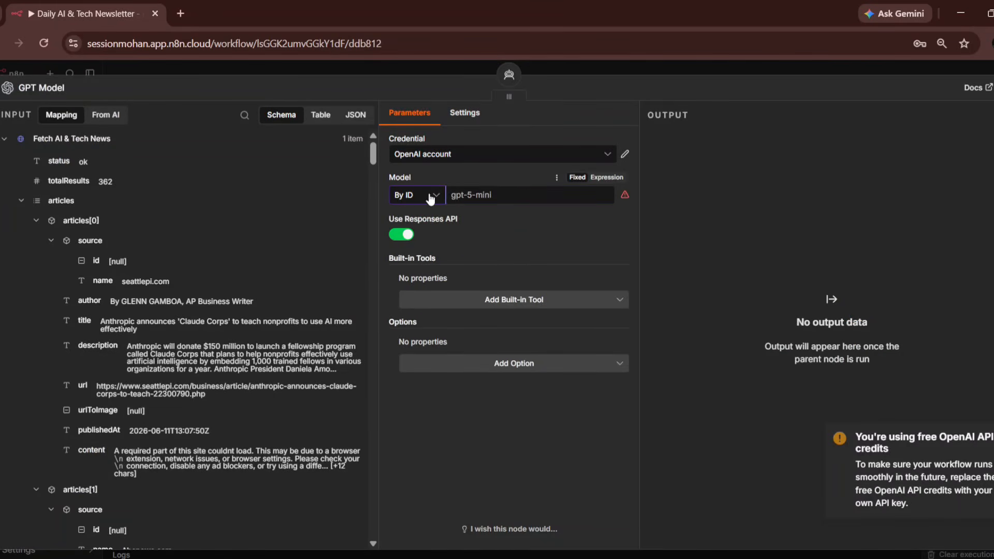
pyautogui.click(430, 196)
pyautogui.click(414, 223)
pyautogui.click(516, 195)
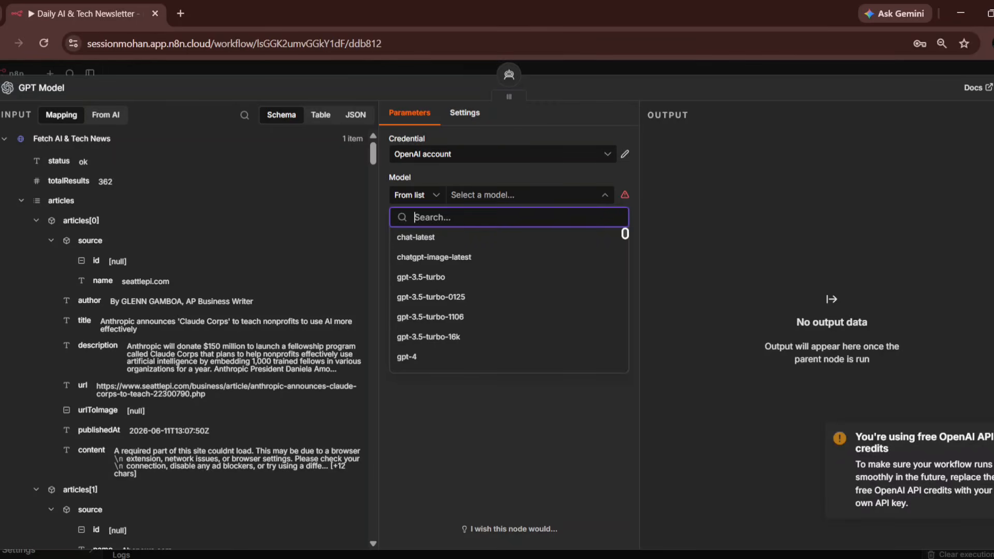
pyautogui.click(992, 437)
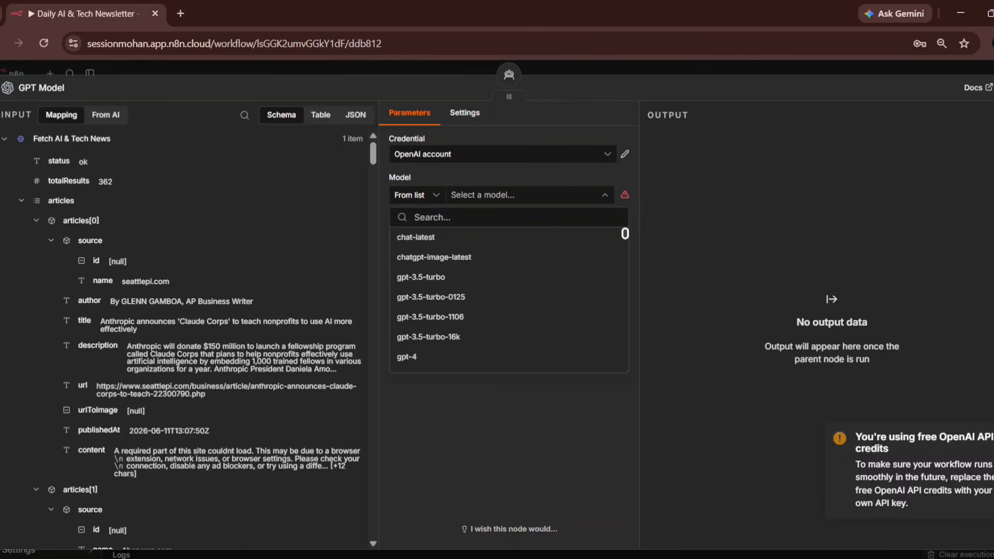
pyautogui.click(467, 200)
pyautogui.scroll(-5, 424, 331)
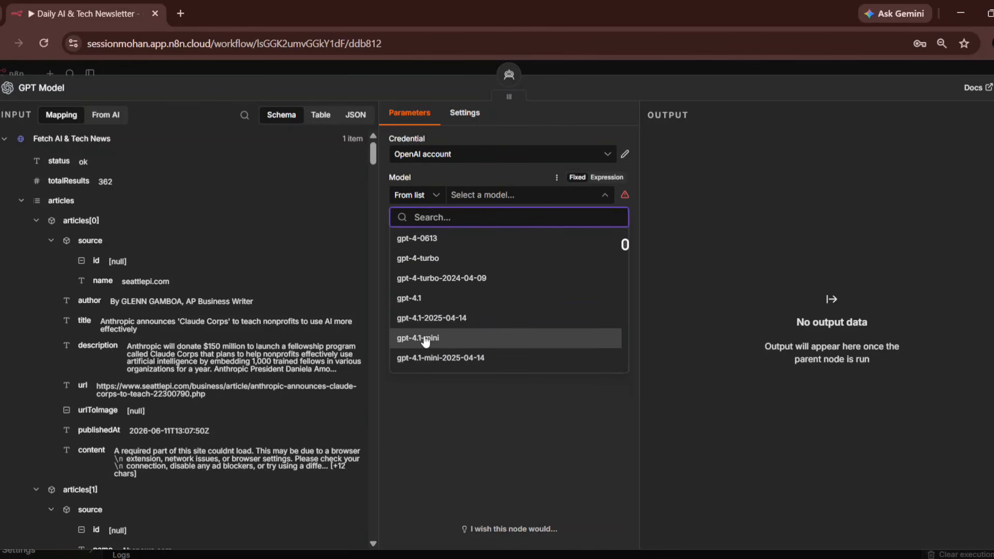
pyautogui.click(424, 339)
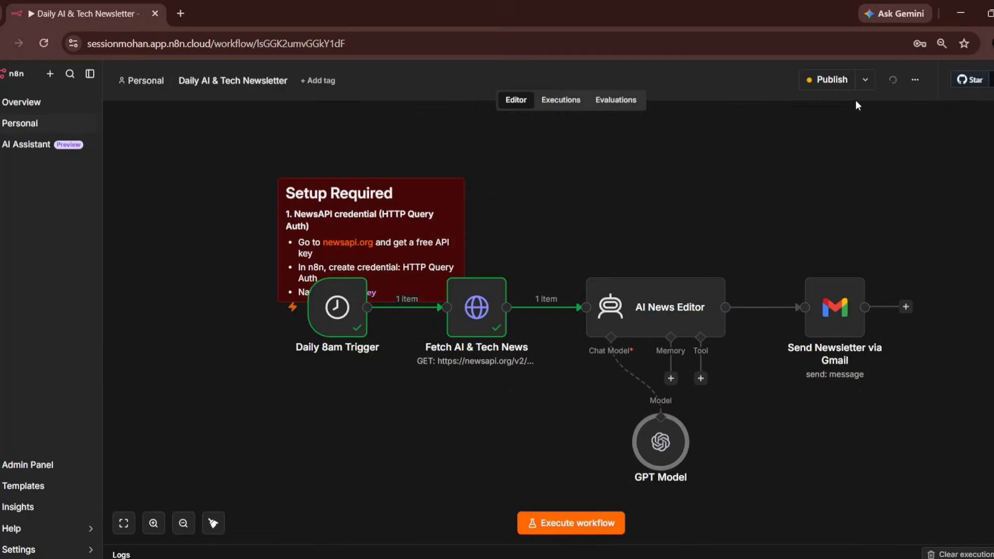
# - Publish the new workflow version and return to the IDE
pyautogui.click(836, 81)
pyautogui.click(631, 382)
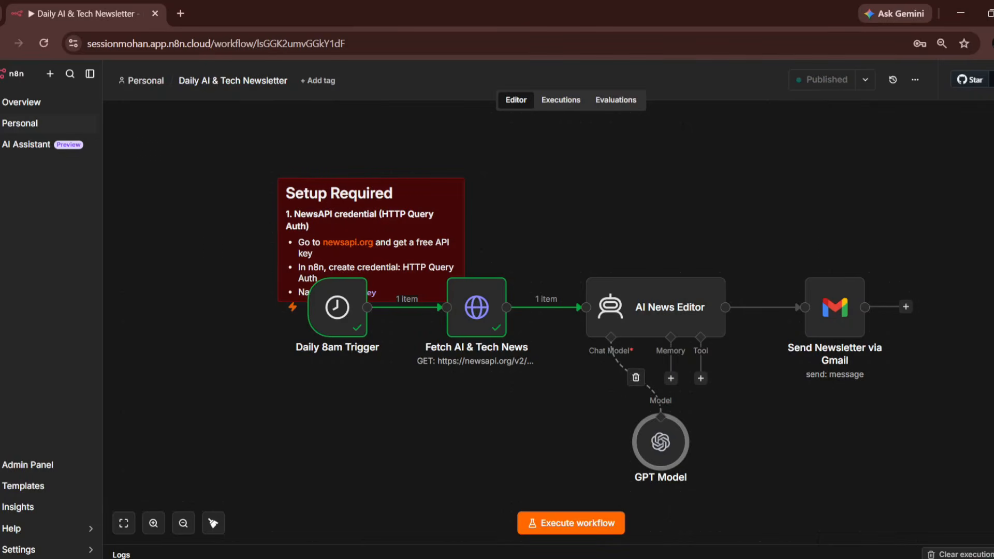
pyautogui.click(645, 558)
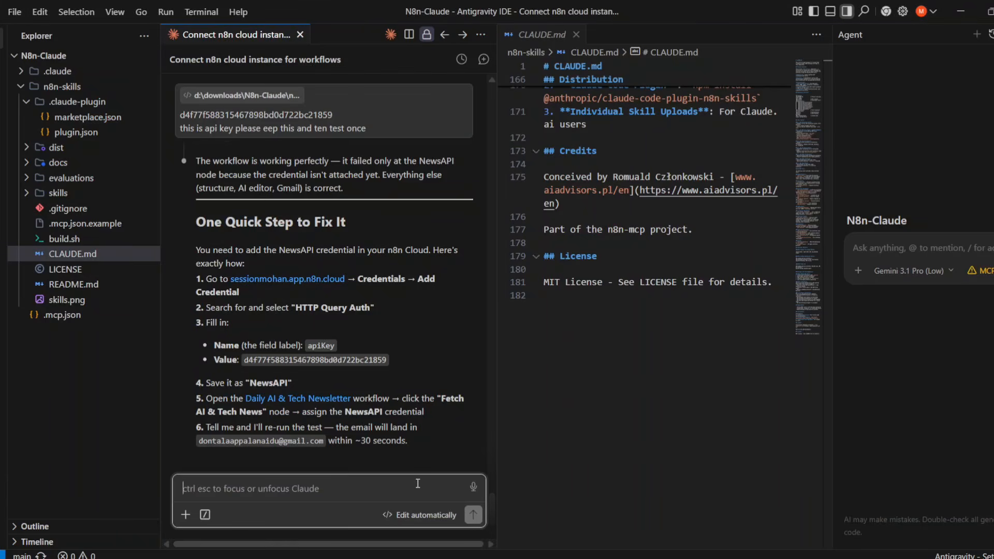
# - Type 'ok i setup all crdentials please excuete once' into the Claude chat
pyautogui.write('ok')
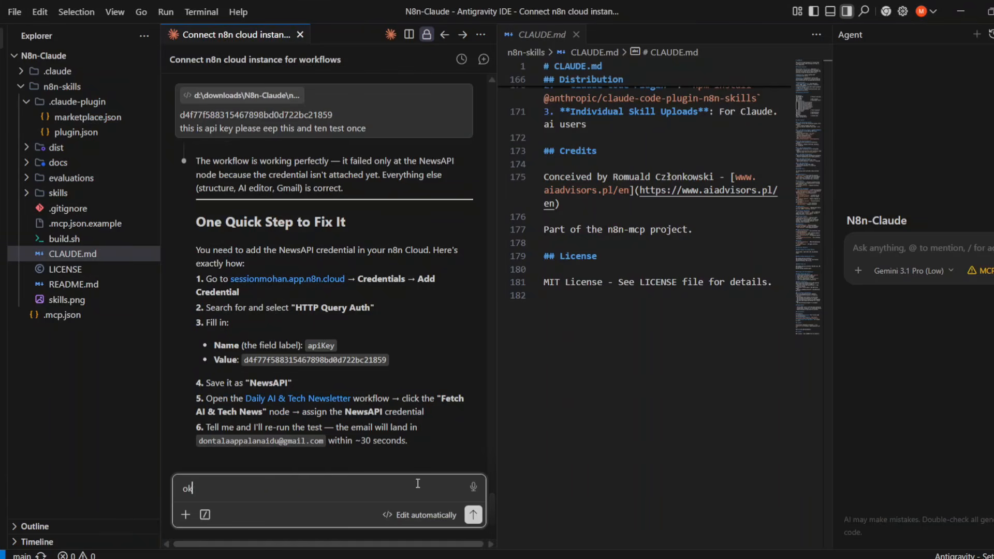
pyautogui.write(' i setup all crdentials p')
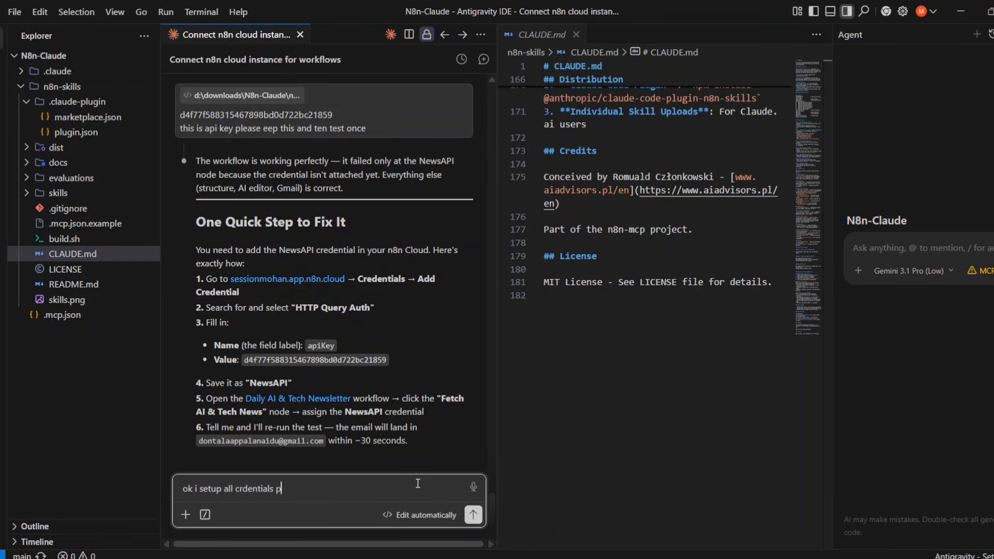
pyautogui.write('lease excuete once')
# - Send the run request and, once the agent reports execution in progress, return to n8n
pyautogui.press('Return')
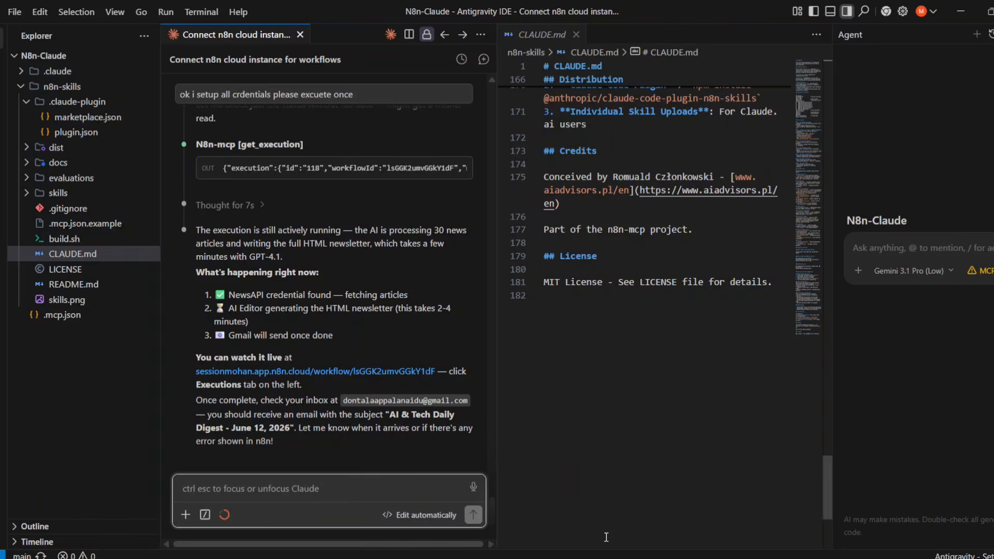
pyautogui.hotkey('alt', 'Tab')
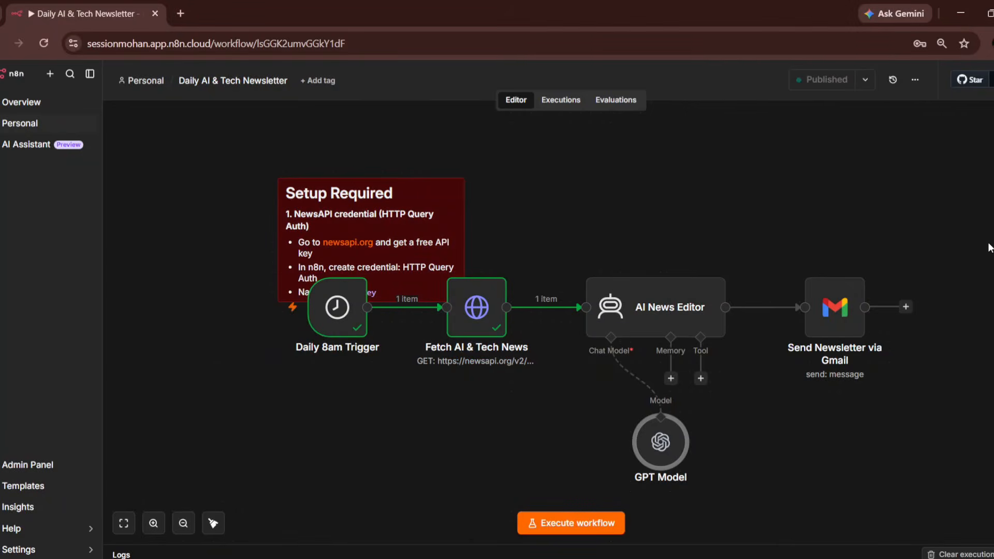
# - Open Gmail in a different Chrome profile's window via the 'gm' address-bar suggestion
pyautogui.click(990, 44)
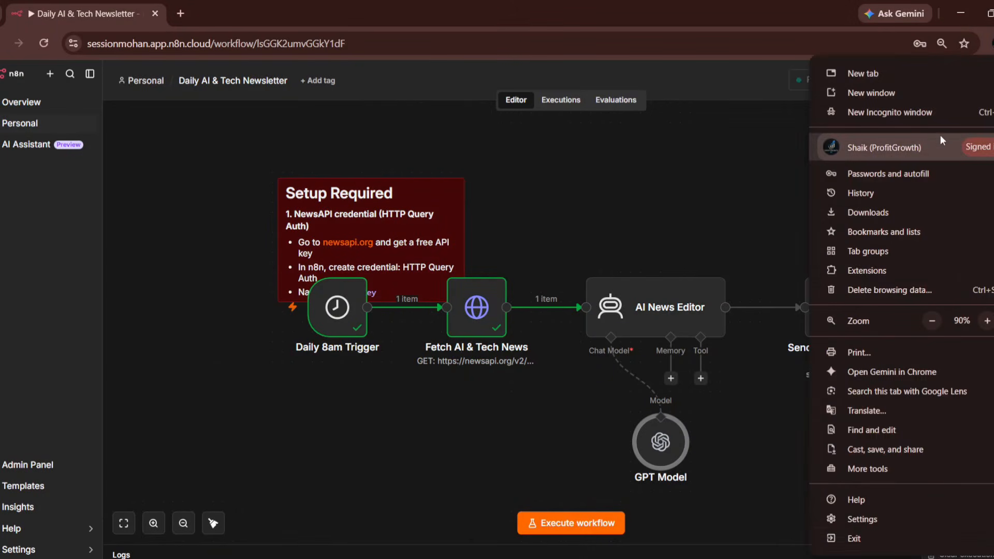
pyautogui.moveTo(939, 135)
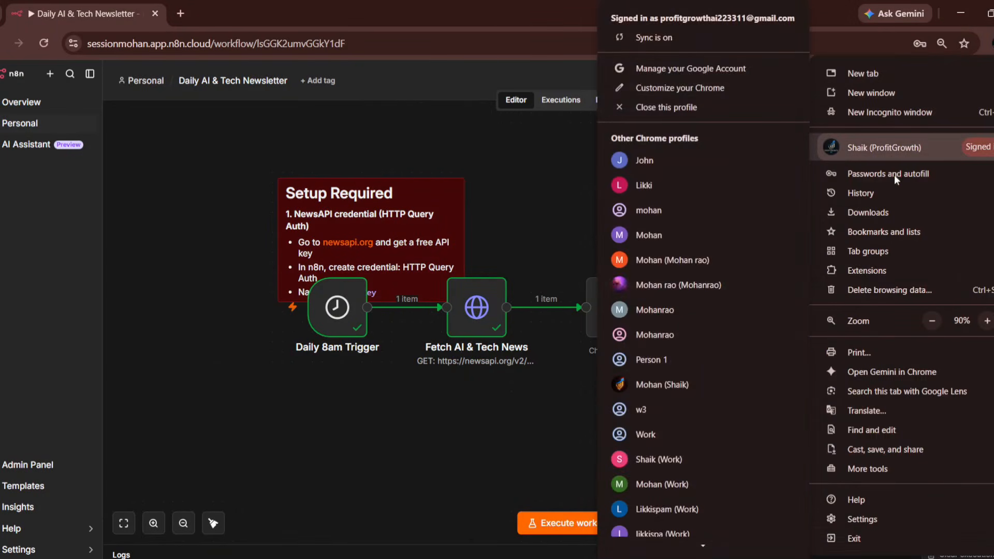
pyautogui.click(688, 293)
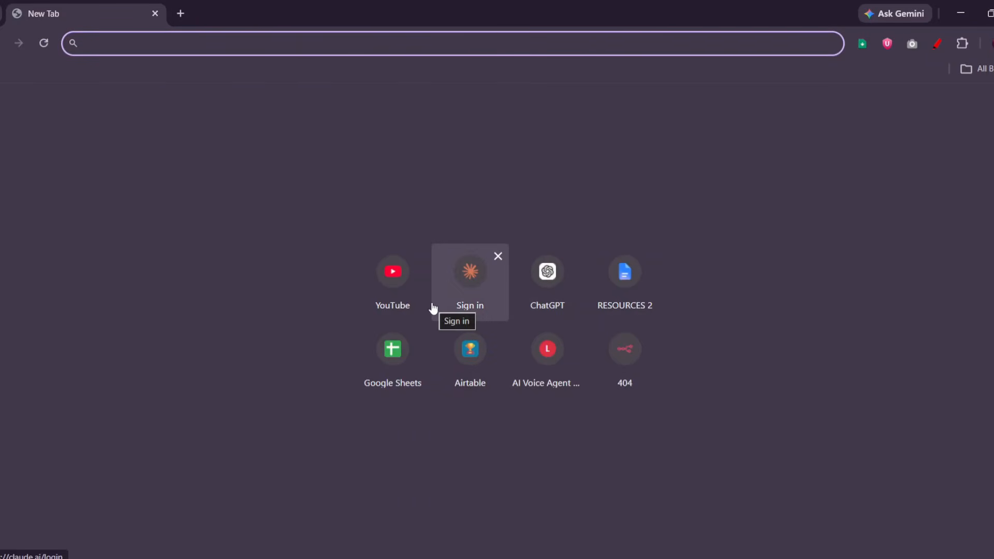
pyautogui.write('g')
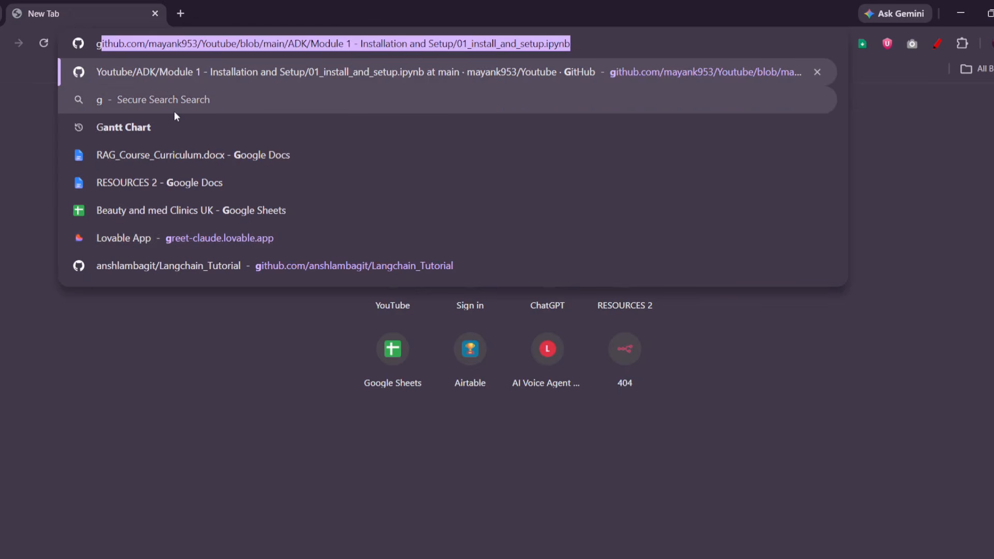
pyautogui.write('m')
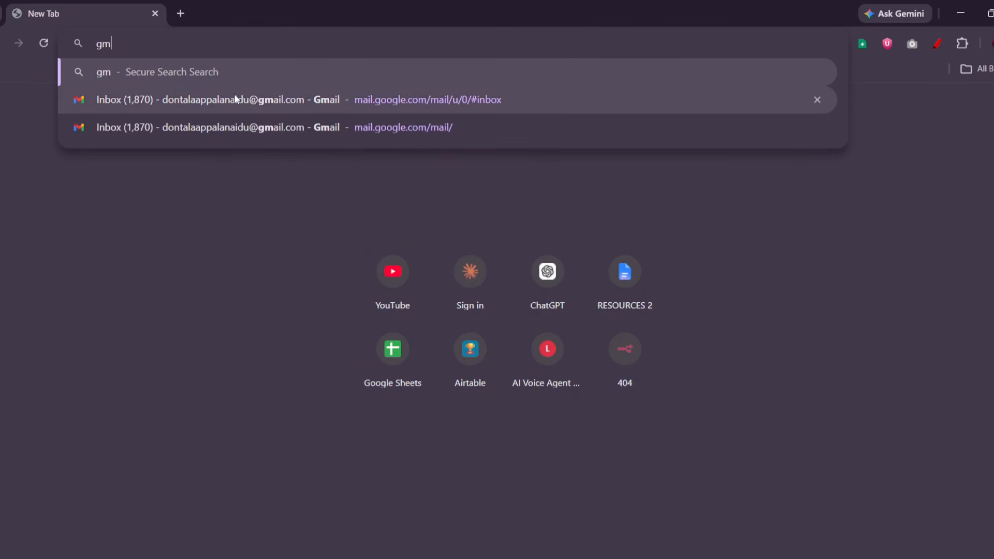
pyautogui.click(235, 98)
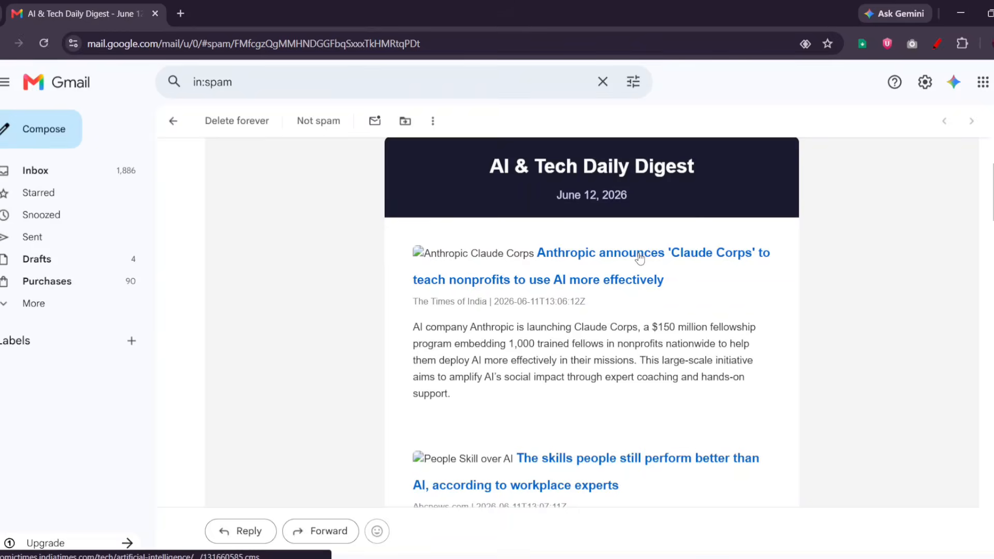
# - Open the digest's Anthropic Claude Corps headline in a new tab and view the Economic Times article
pyautogui.click(640, 257)
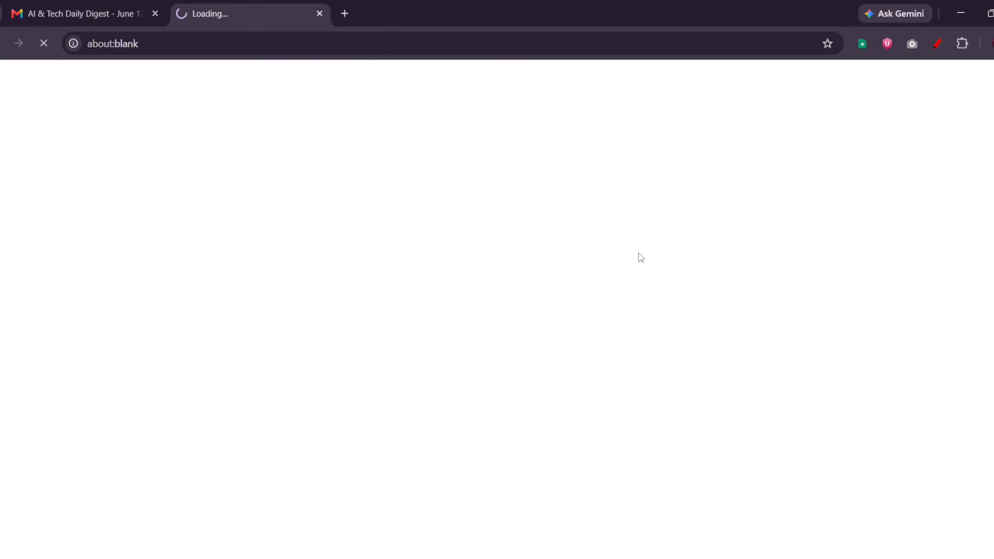
pyautogui.click(98, 5)
pyautogui.scroll(-7, 535, 433)
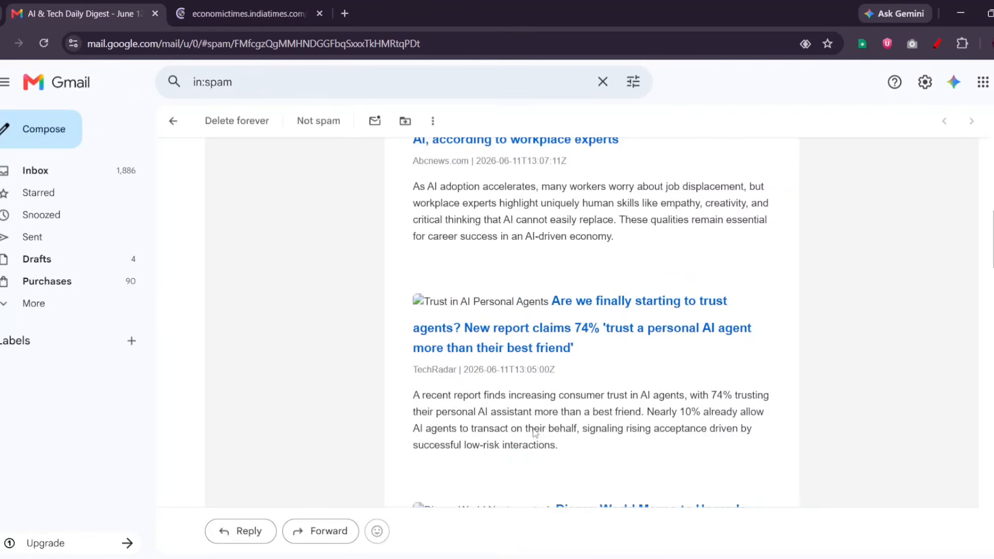
pyautogui.click(257, 4)
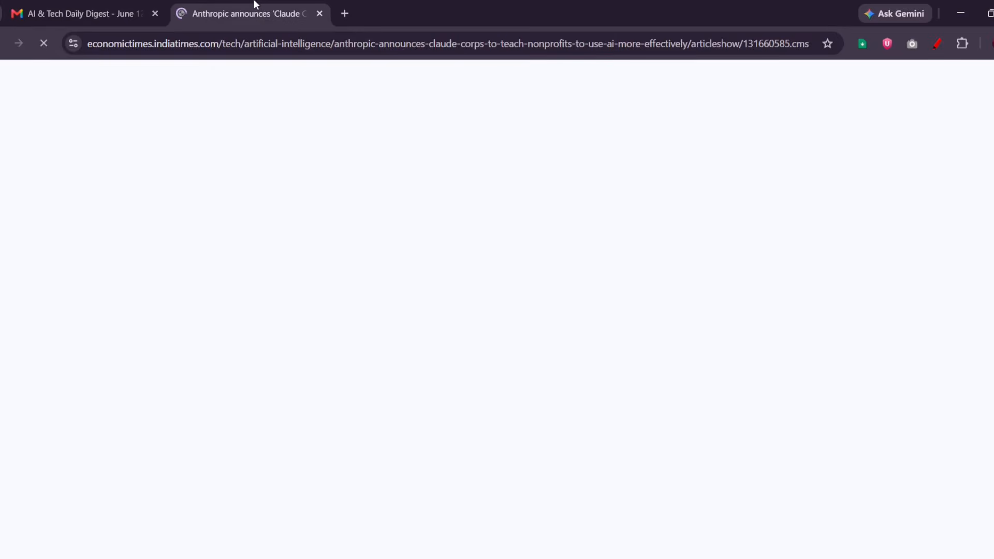
# - Compare the Claude Corps article against the newsletter email, finishing back on the Gmail digest
pyautogui.click(46, 13)
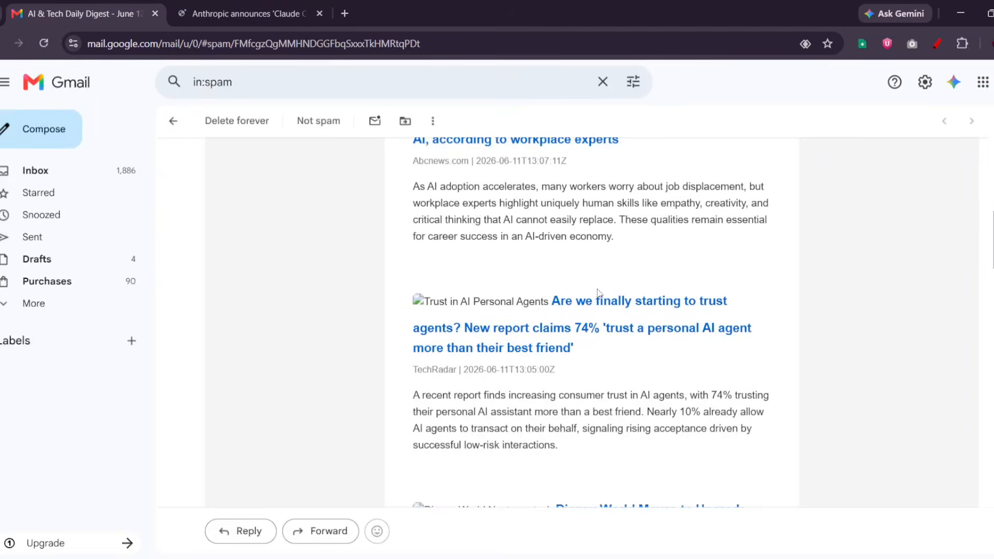
pyautogui.scroll(-5, 600, 295)
pyautogui.scroll(5, 533, 243)
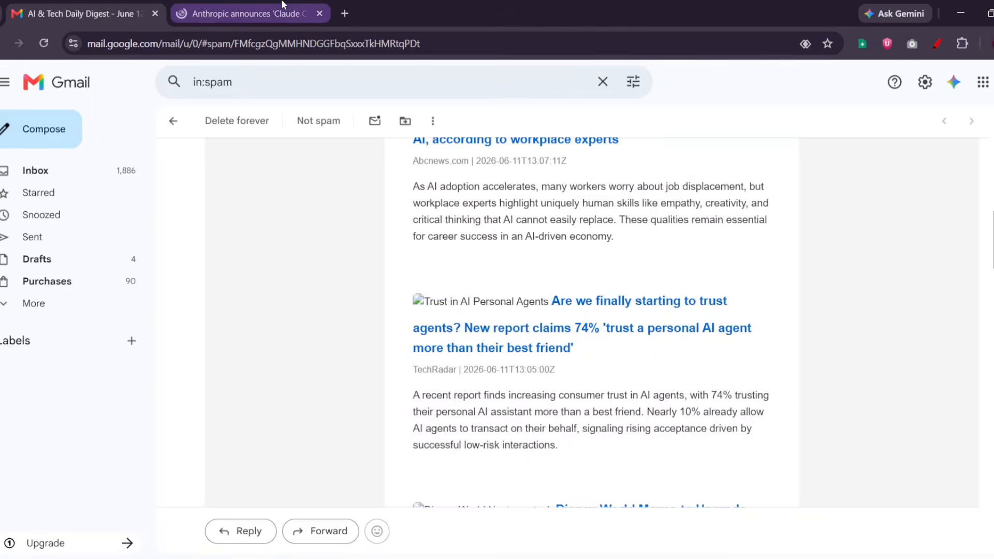
pyautogui.hotkey('ctrl', 'Tab')
pyautogui.scroll(-5, 384, 378)
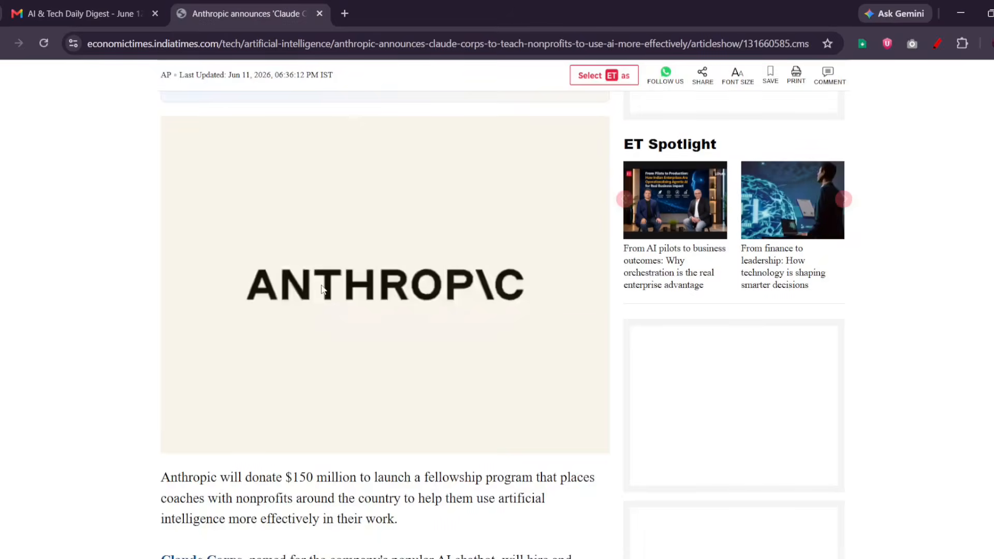
pyautogui.hotkey('ctrl', 'Tab')
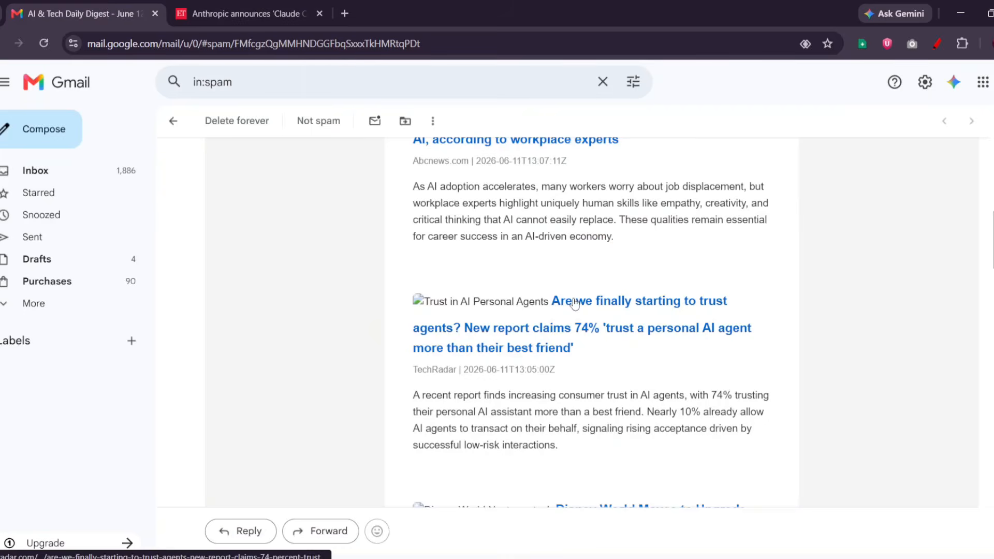
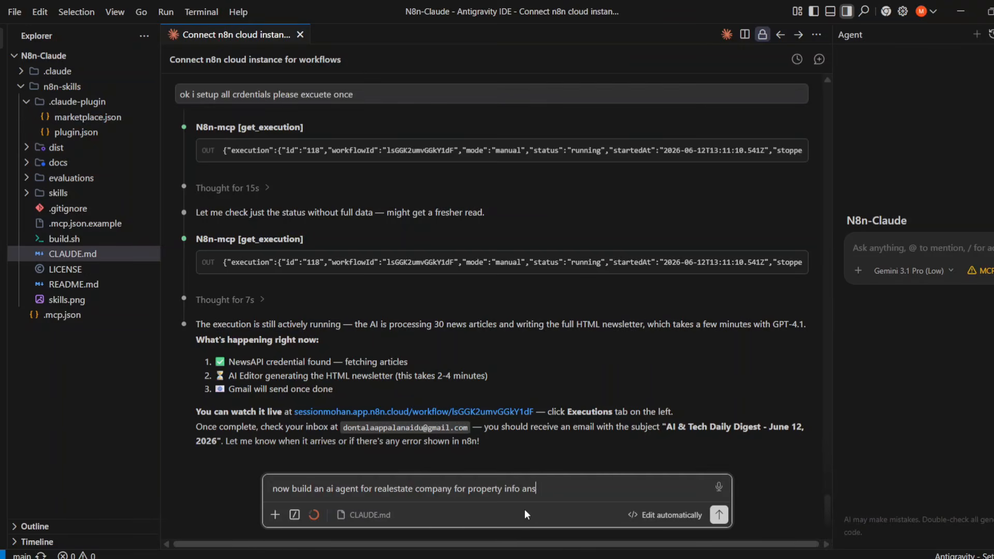
# - Send the agent the real estate request, including booking with existing Google Calendar credentials and confirmation emails
pyautogui.write('ring and appt booking us eht ')
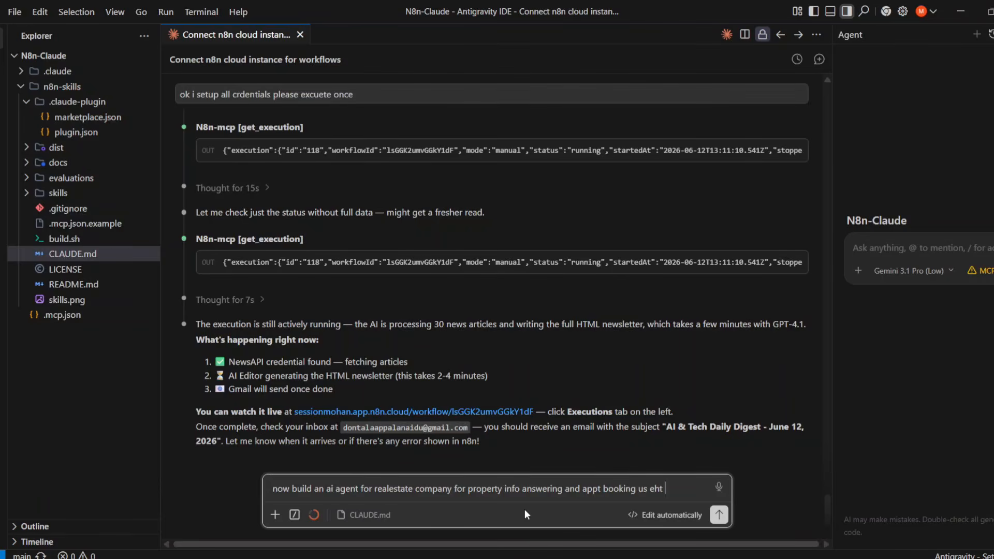
pyautogui.write('ecuyrrent go')
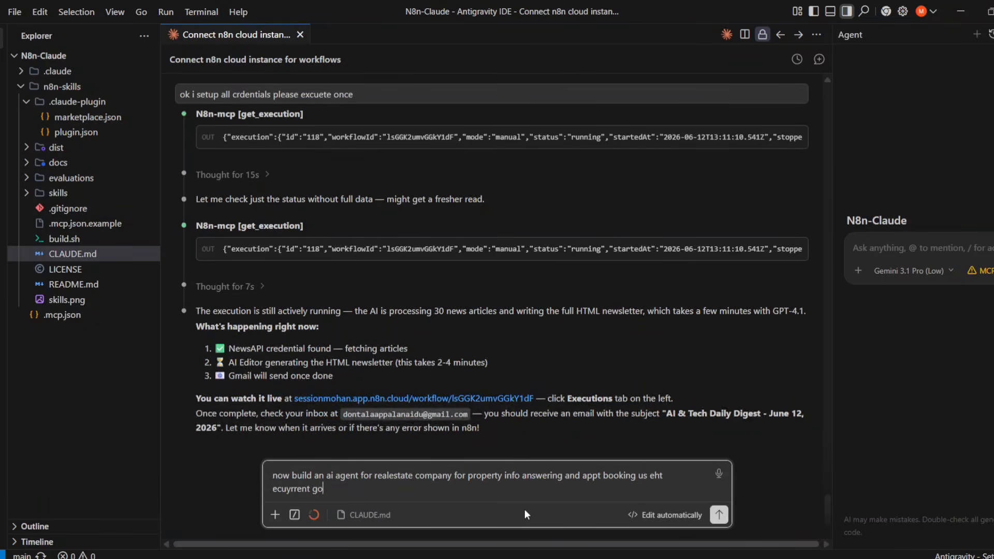
pyautogui.write('gole calendart credentials also ')
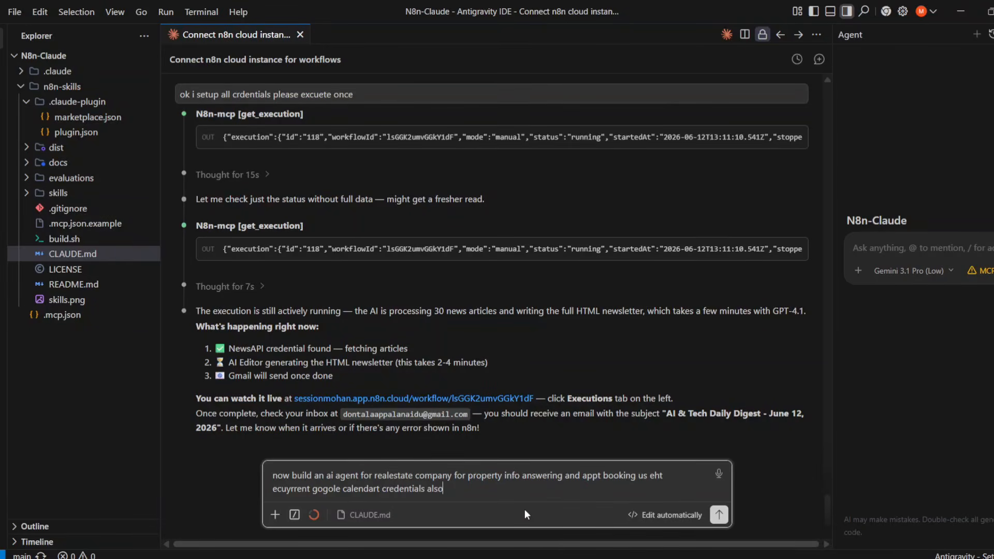
pyautogui.write('sending emial when someone b')
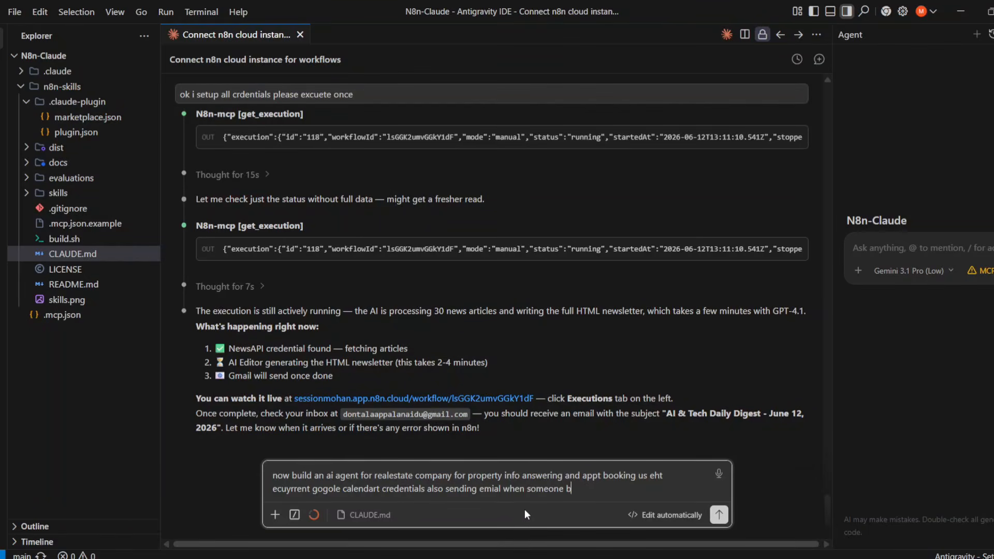
pyautogui.write('ooks an appointemtnb ok')
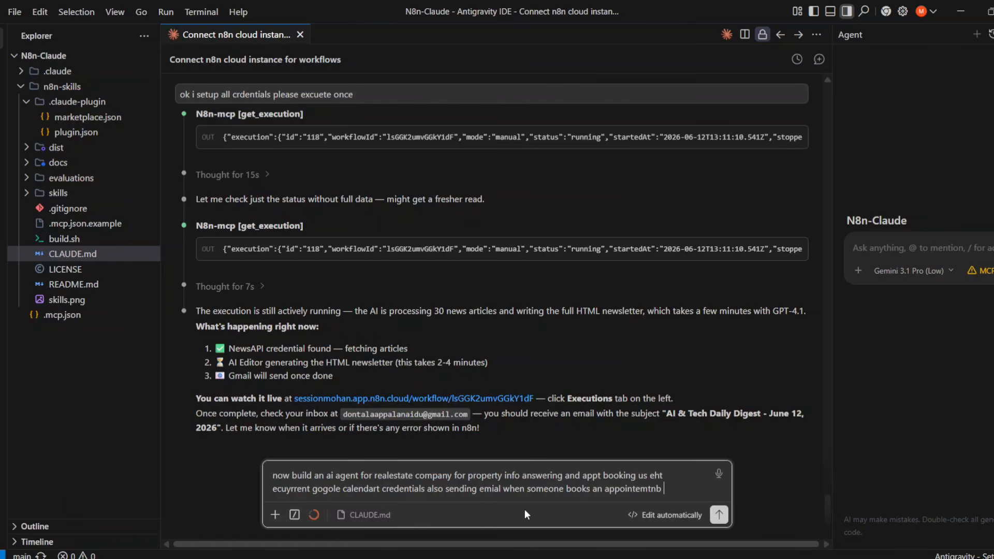
pyautogui.press('Return')
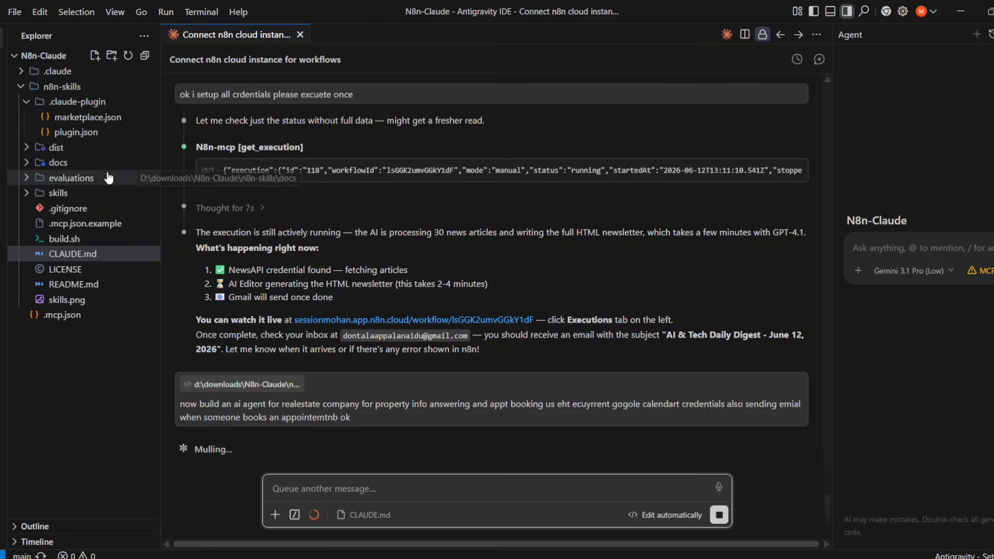
# - Open eval-001-module-import-error.json from evaluations > code-python beside the chat
pyautogui.click(75, 178)
pyautogui.click(91, 208)
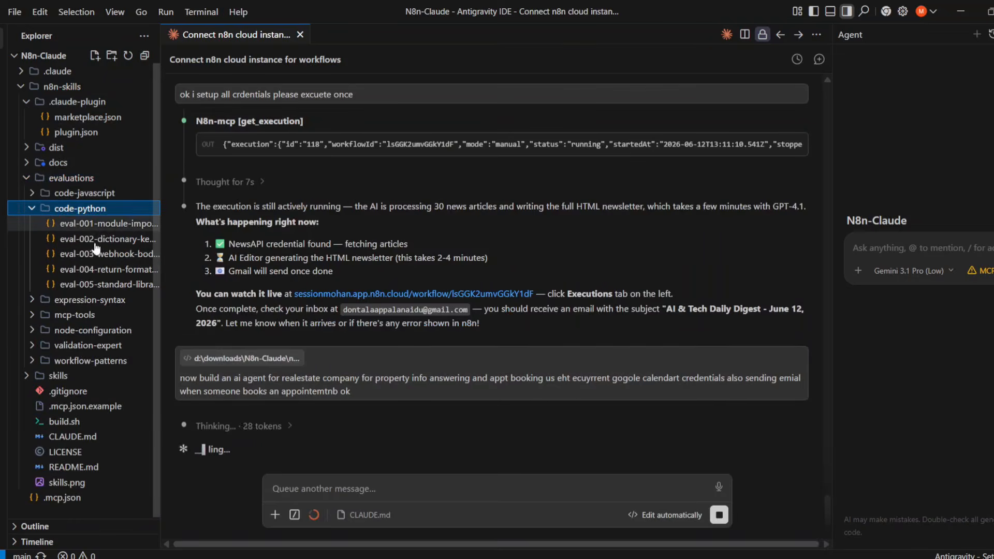
pyautogui.click(98, 224)
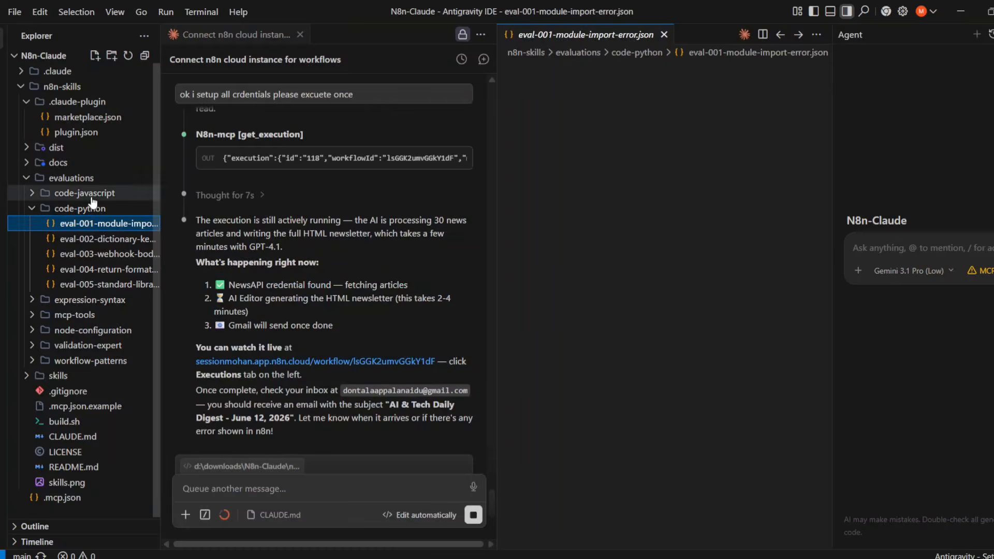
pyautogui.click(91, 208)
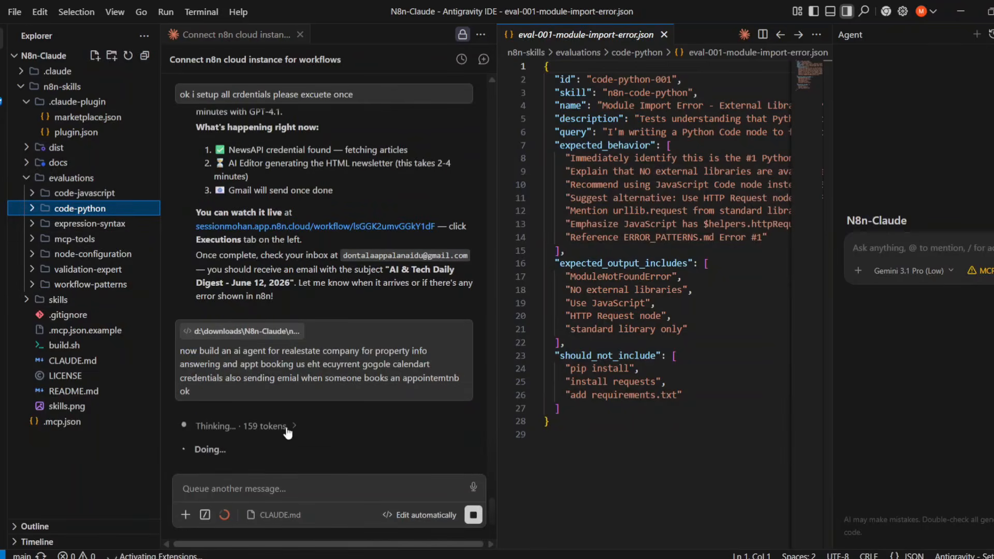
# - Read the agent's reasoning and finished workflow summary, then bring up n8n in Chrome
pyautogui.click(249, 424)
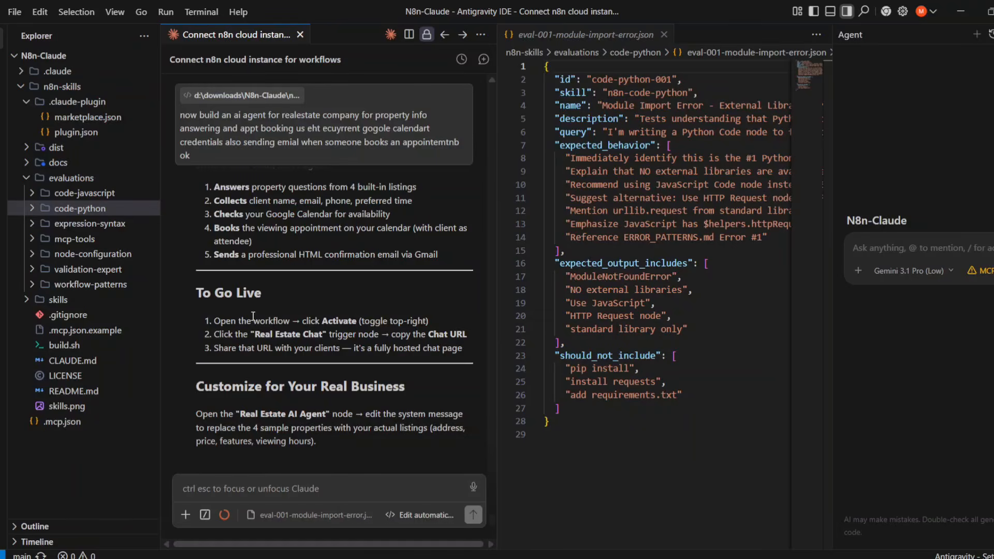
pyautogui.scroll(5, 253, 316)
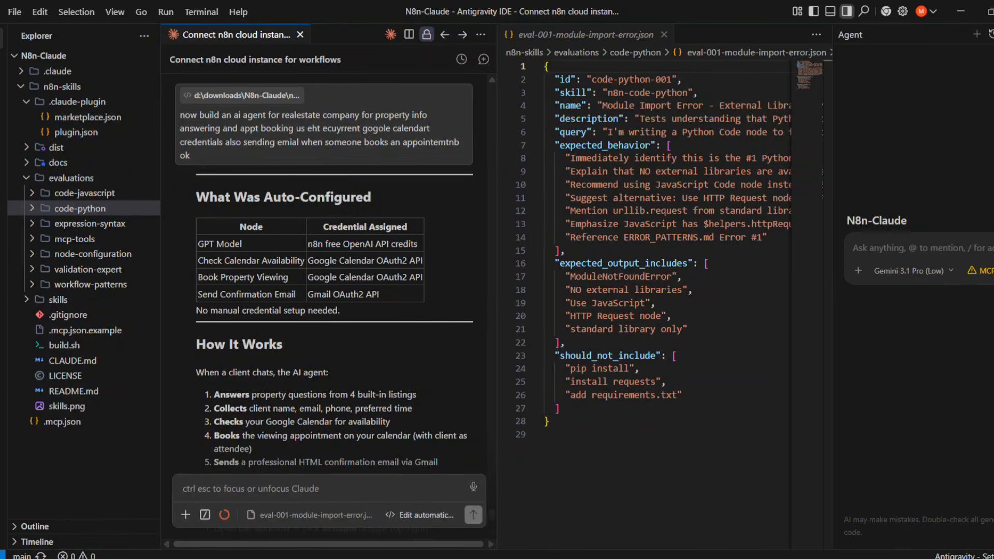
pyautogui.click(648, 558)
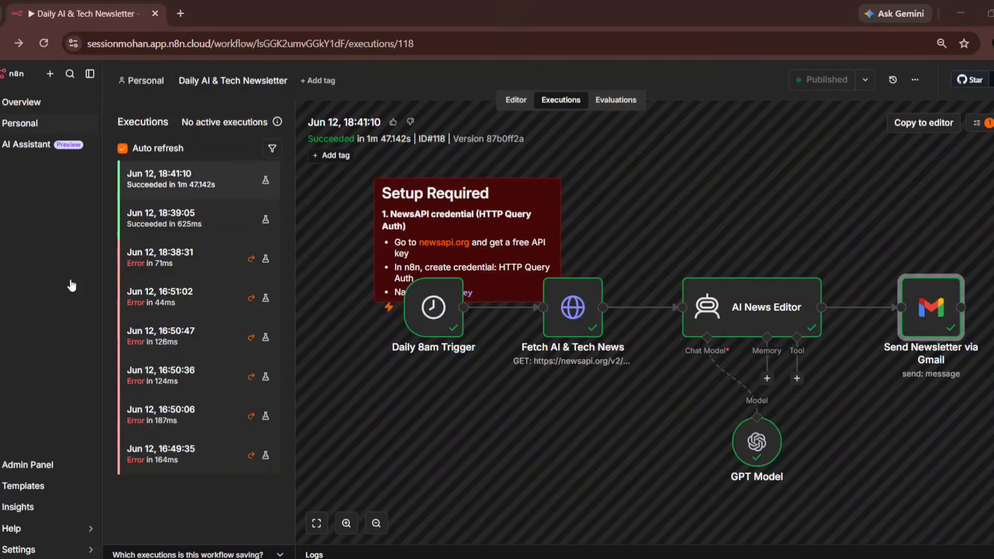
# - Open the Real Estate AI Agent workflow from Overview, confirm it has no executions, and return to the editor
pyautogui.click(70, 114)
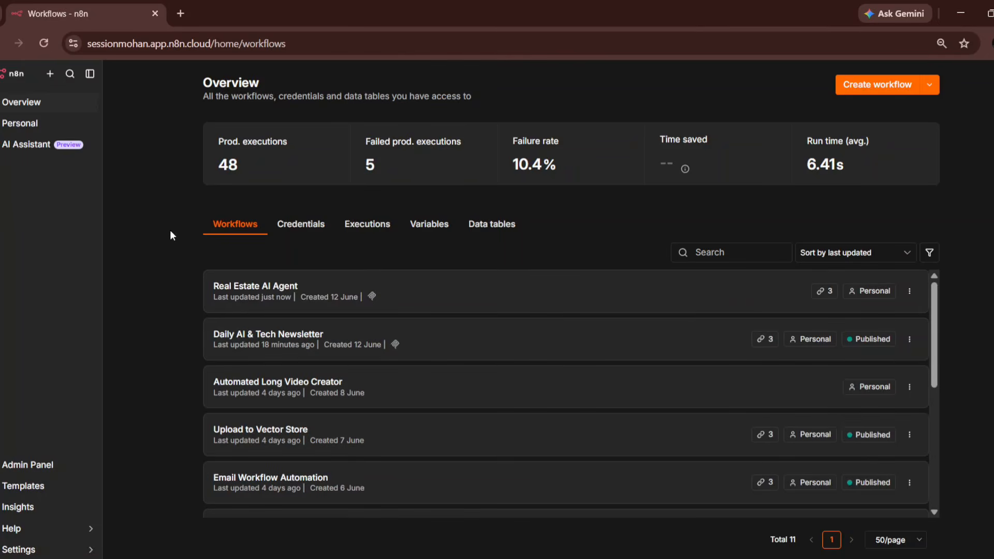
pyautogui.click(269, 305)
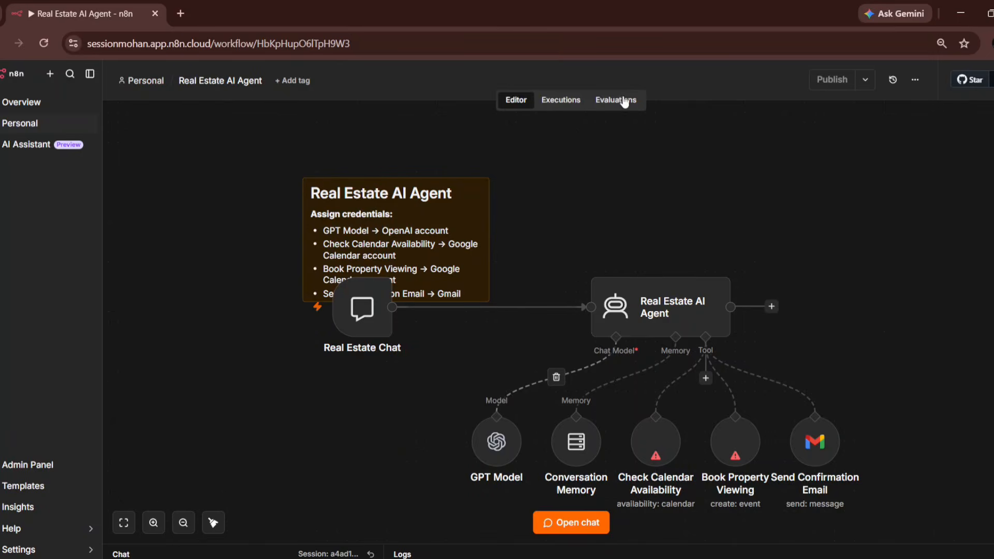
pyautogui.click(578, 103)
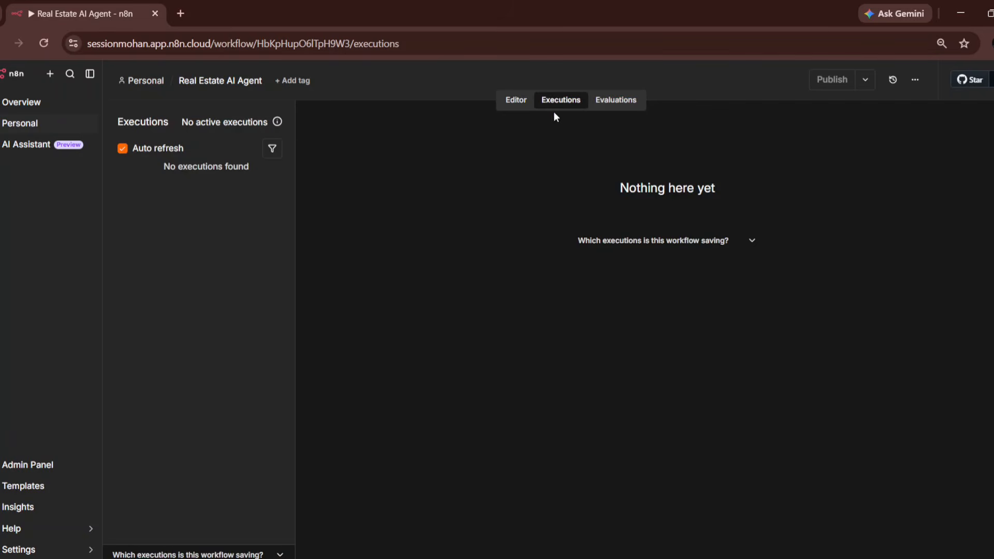
pyautogui.click(526, 103)
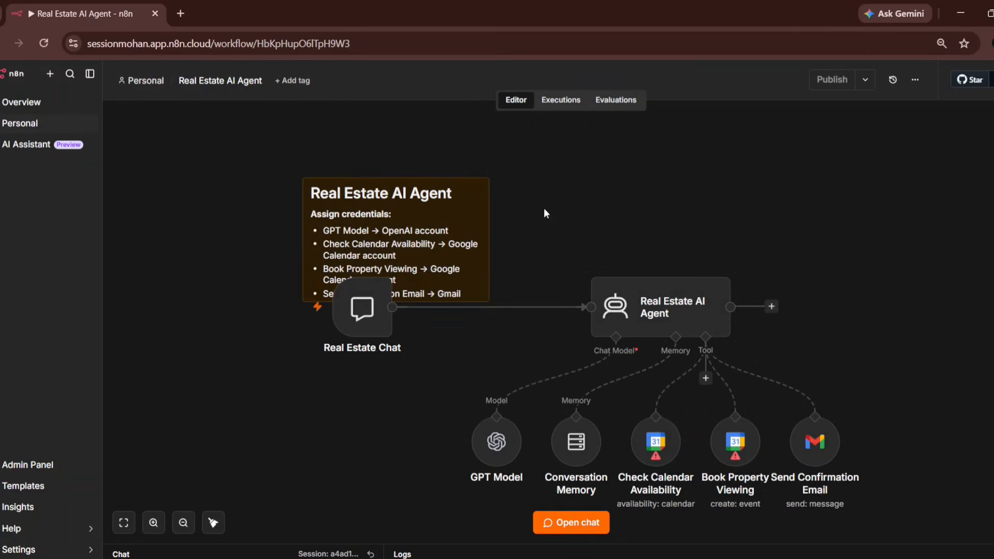
pyautogui.click(651, 445)
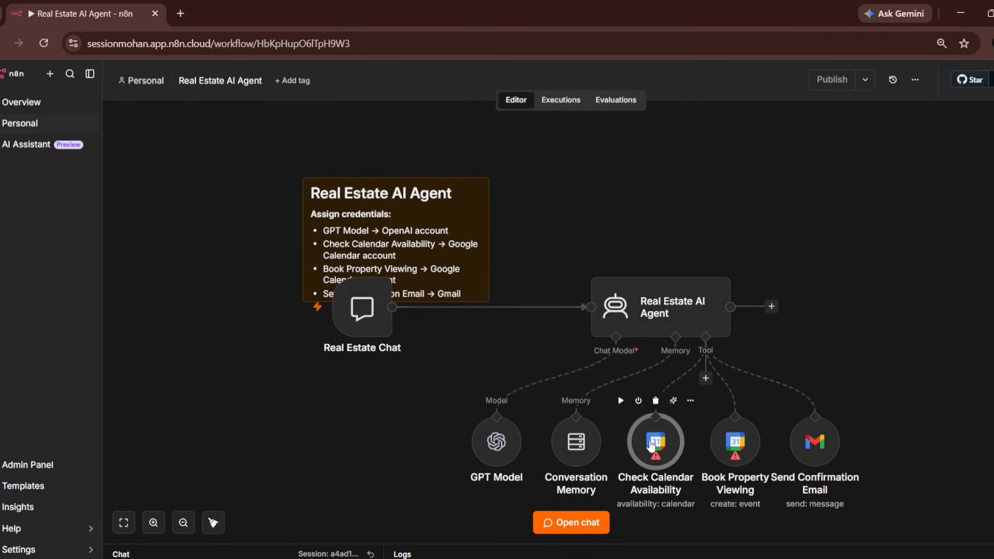
pyautogui.doubleClick(652, 445)
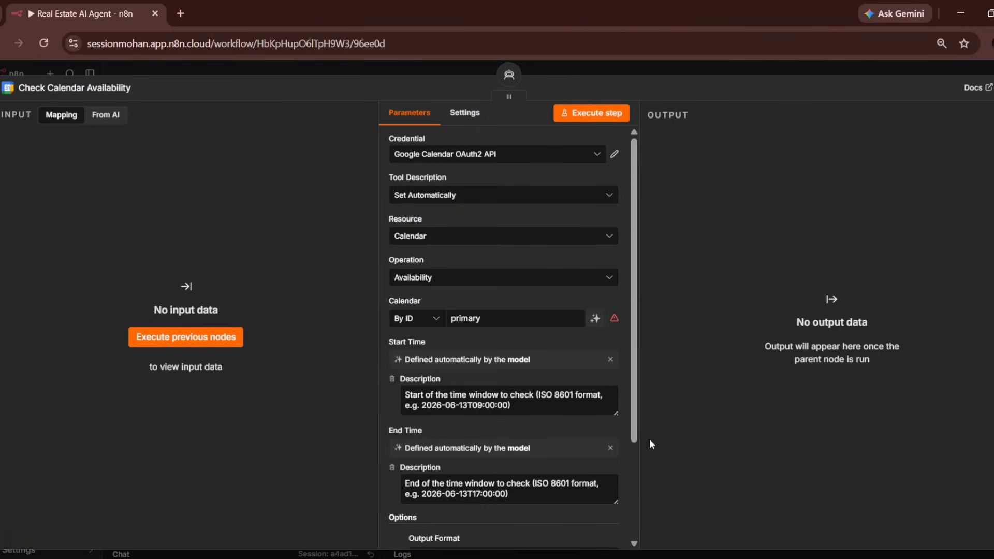
pyautogui.click(571, 325)
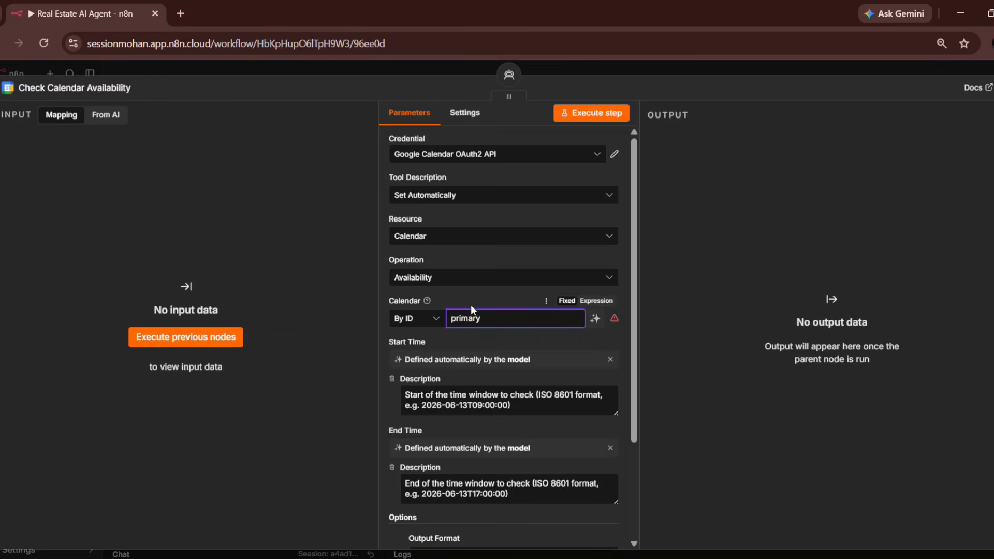
pyautogui.click(417, 320)
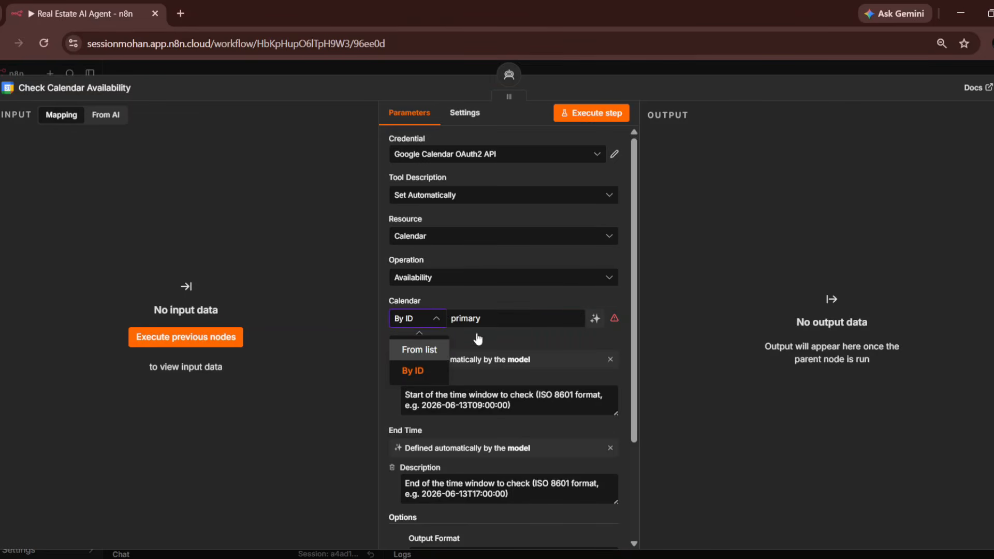
pyautogui.press('Return')
pyautogui.click(490, 318)
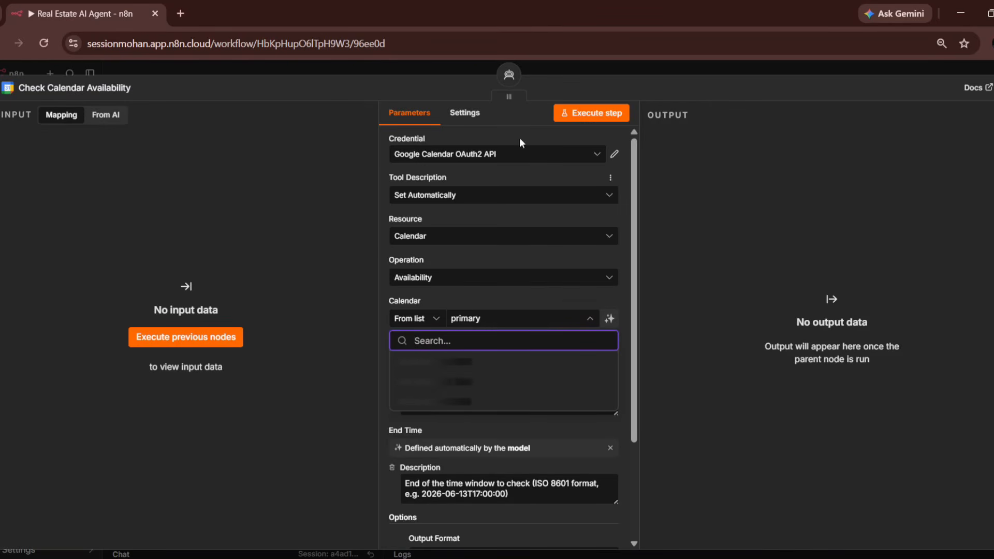
pyautogui.click(517, 161)
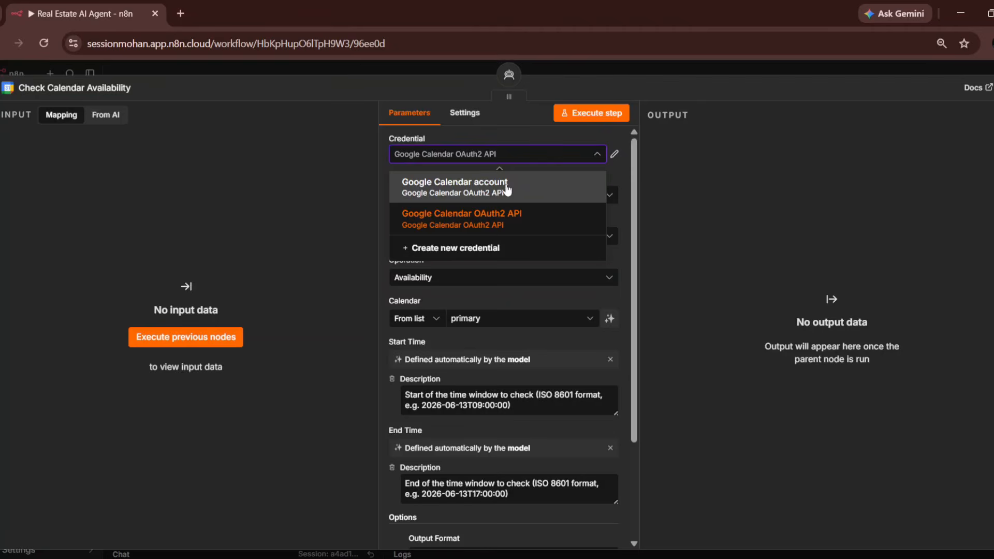
pyautogui.click(507, 190)
pyautogui.click(520, 315)
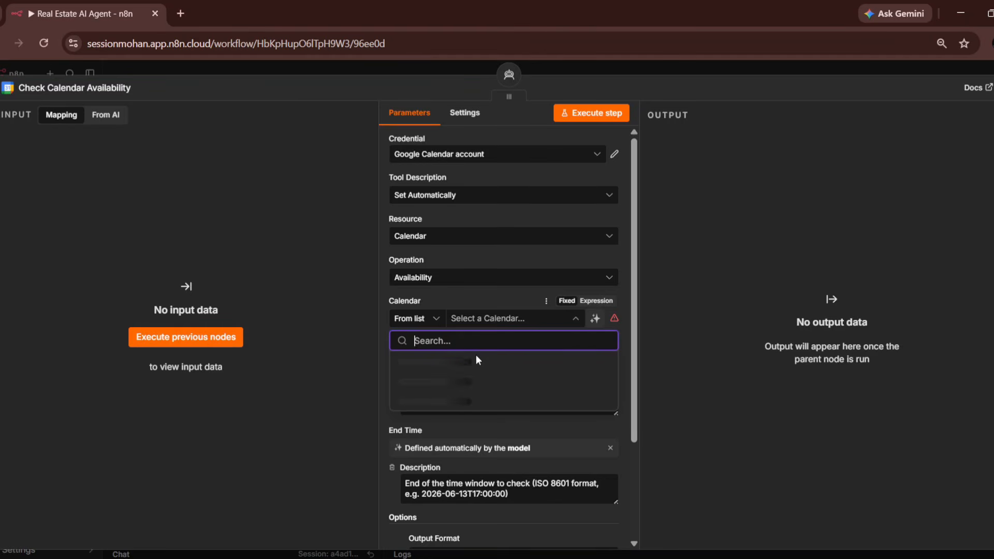
pyautogui.click(761, 554)
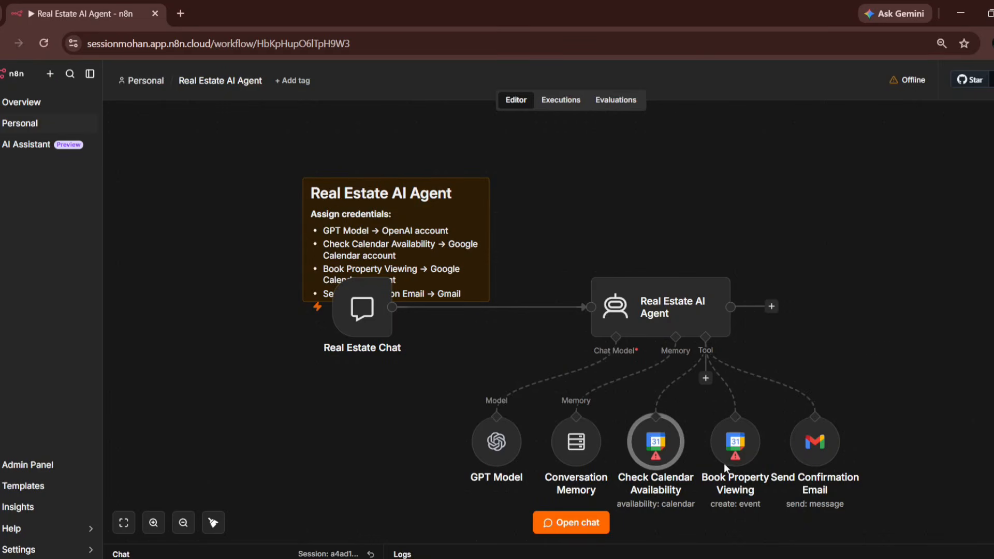
# - Give Book Property Viewing the Google Calendar account credential with its calendar chosen From list
pyautogui.click(741, 445)
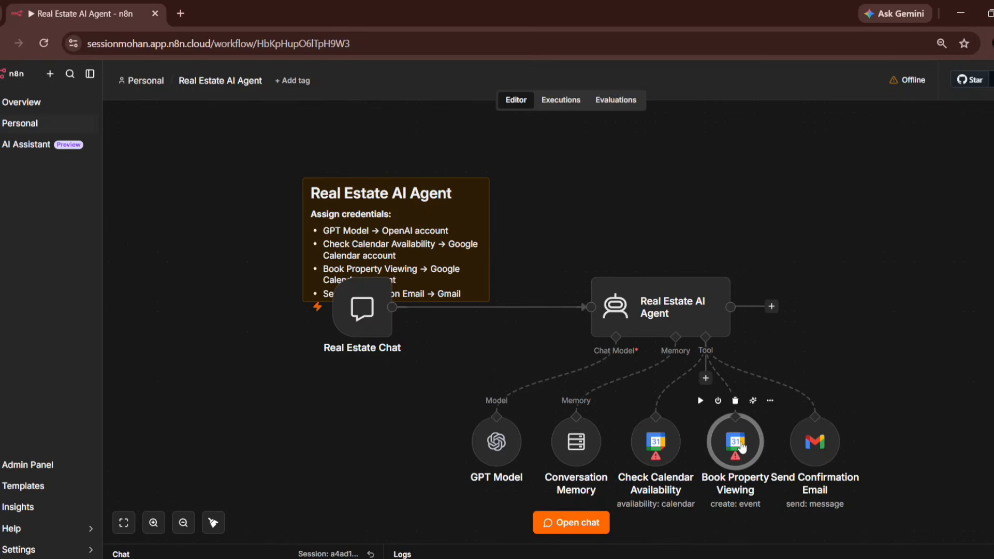
pyautogui.doubleClick(742, 446)
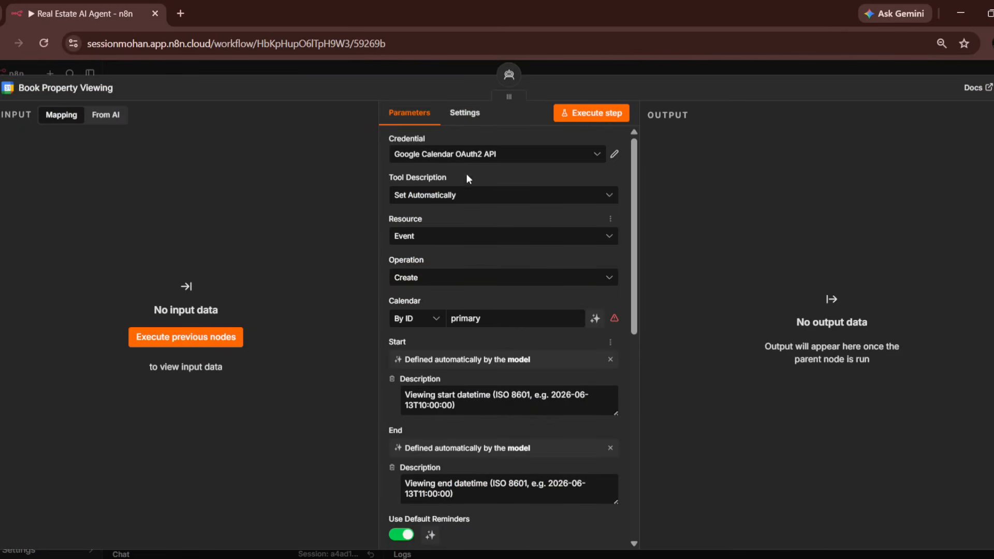
pyautogui.click(472, 156)
pyautogui.click(478, 197)
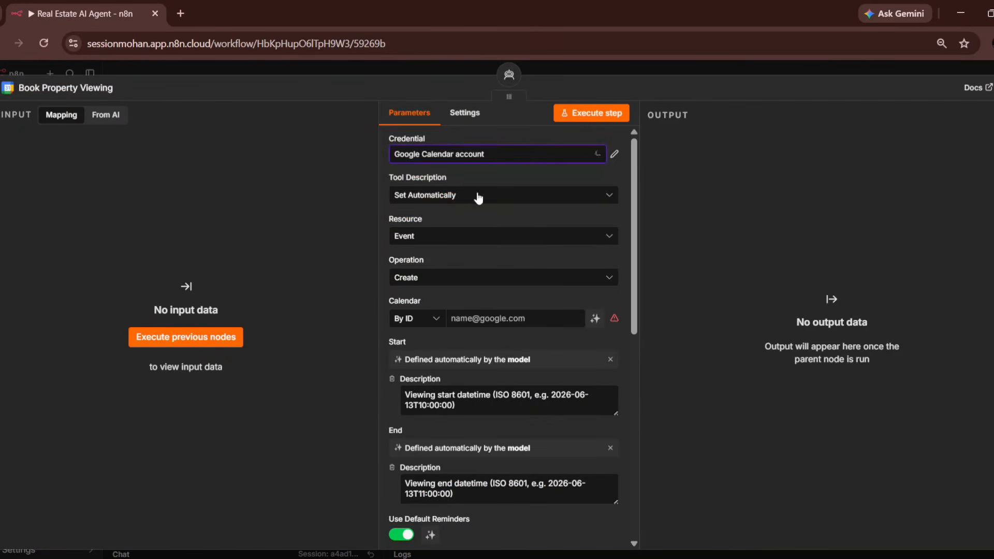
pyautogui.click(419, 318)
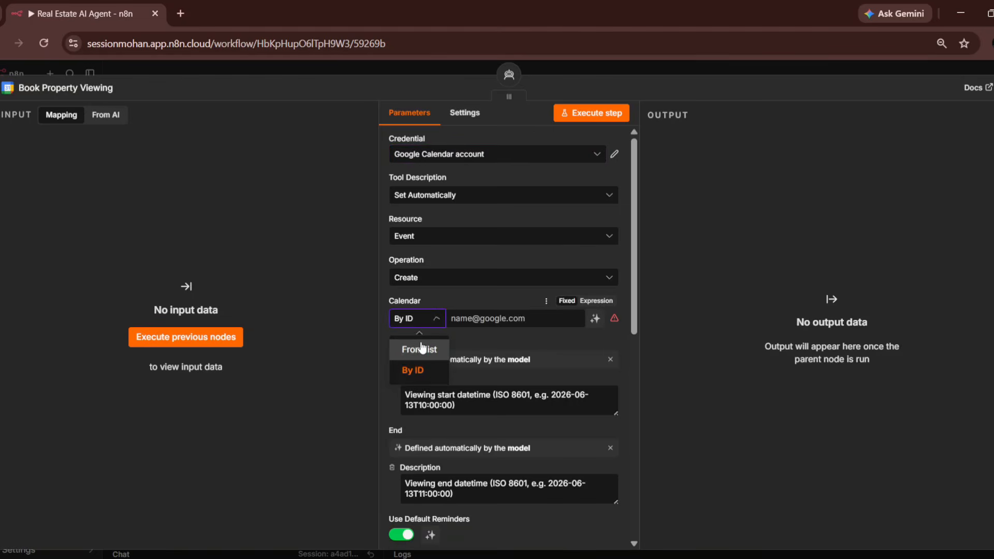
pyautogui.click(420, 348)
pyautogui.click(486, 320)
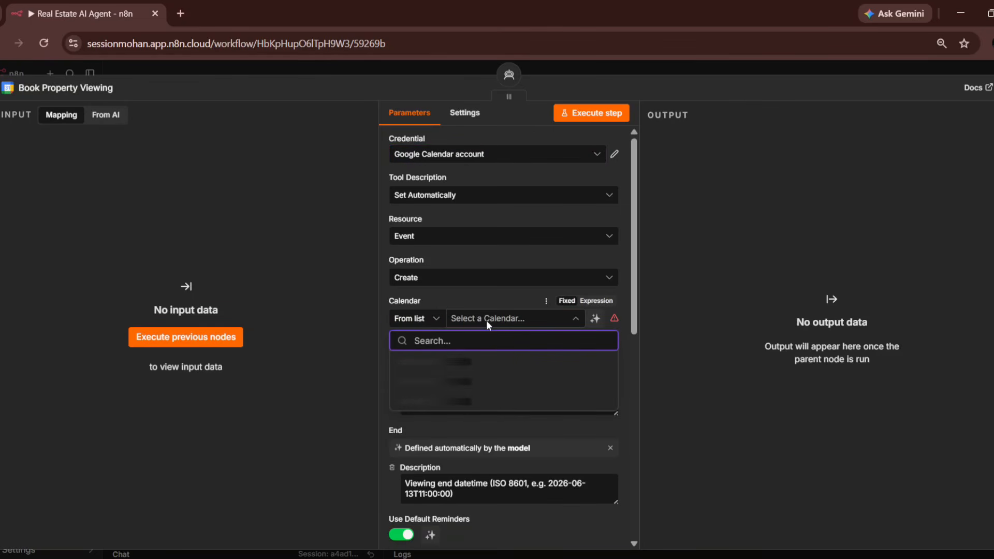
# - Switch Book Property Viewing to the Google Calendar OAuth2 API credential and select the account's own calendar
pyautogui.click(510, 157)
pyautogui.click(493, 225)
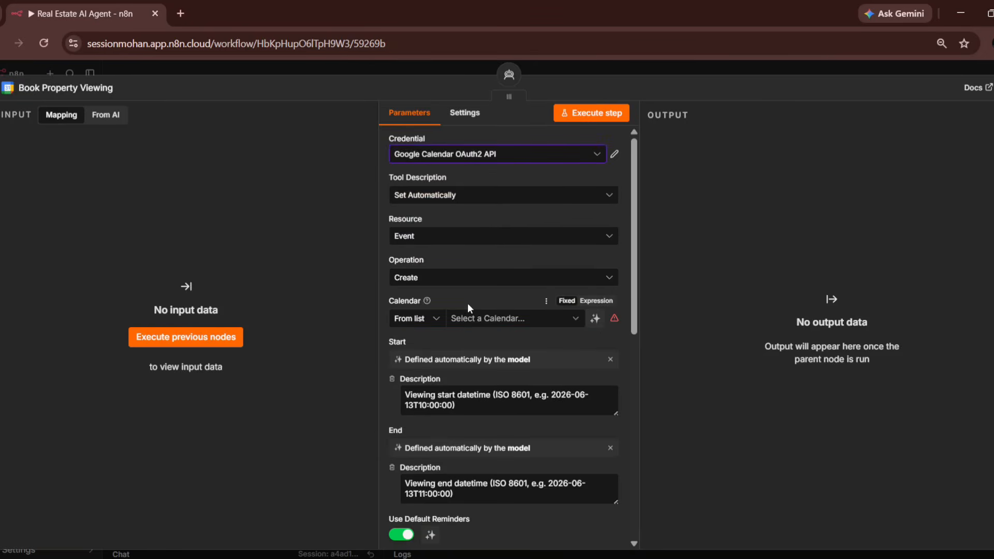
pyautogui.click(468, 316)
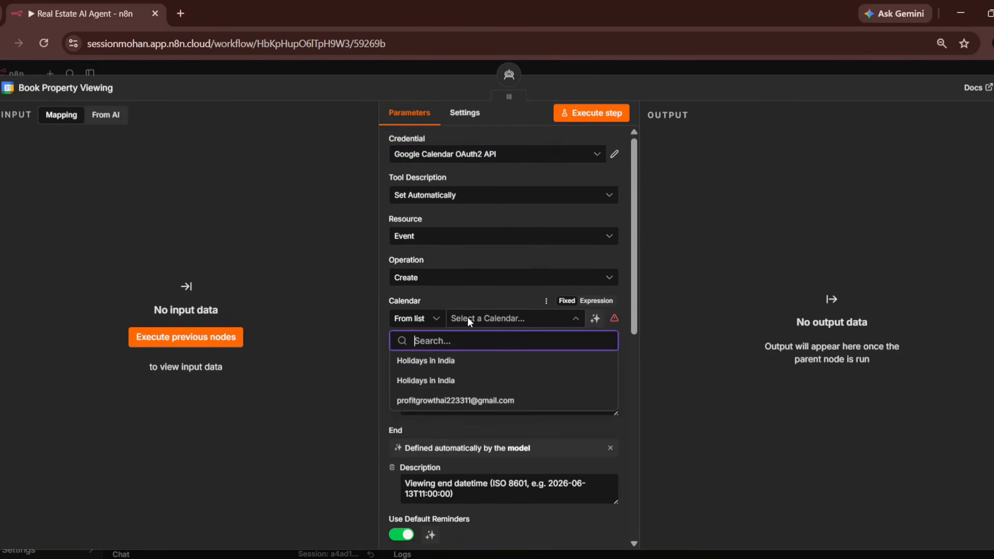
pyautogui.click(473, 409)
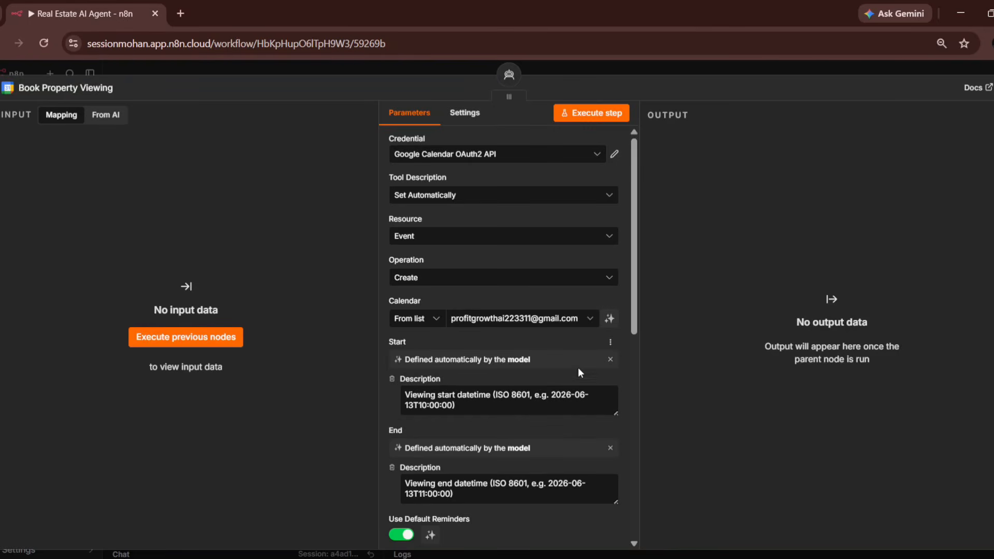
pyautogui.scroll(-4, 576, 371)
pyautogui.scroll(-4, 574, 380)
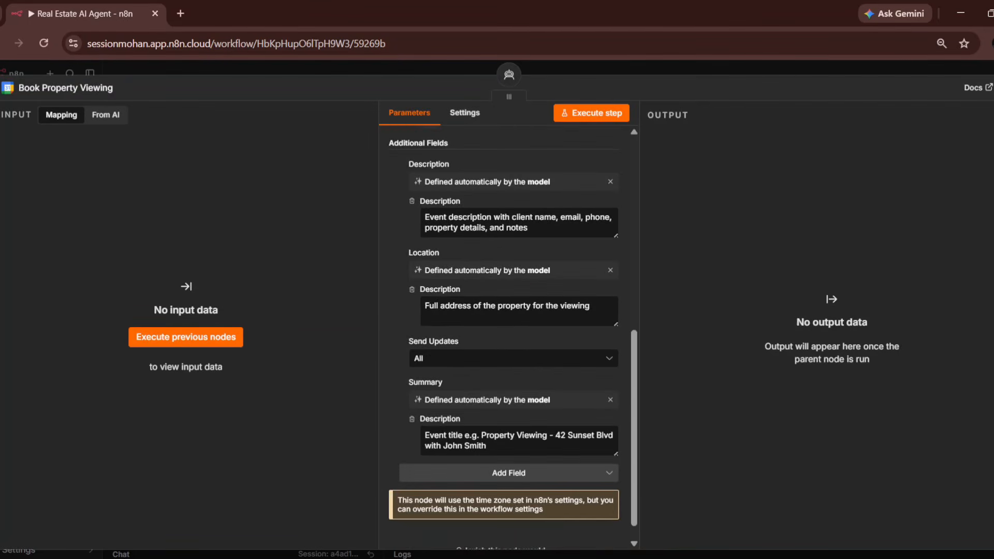
pyautogui.press('Escape')
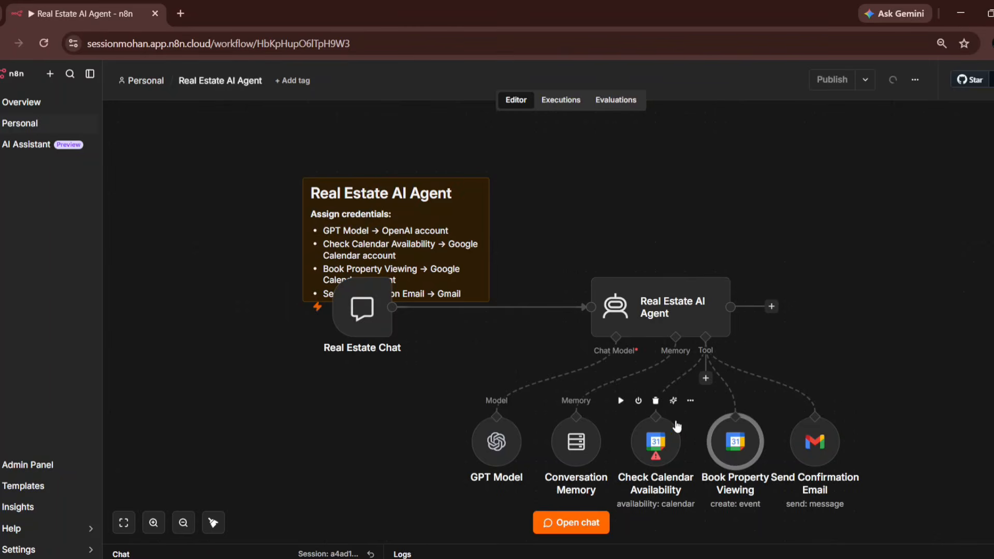
# - Switch Check Calendar Availability to the Google Calendar OAuth2 API credential and the account's own calendar
pyautogui.click(672, 431)
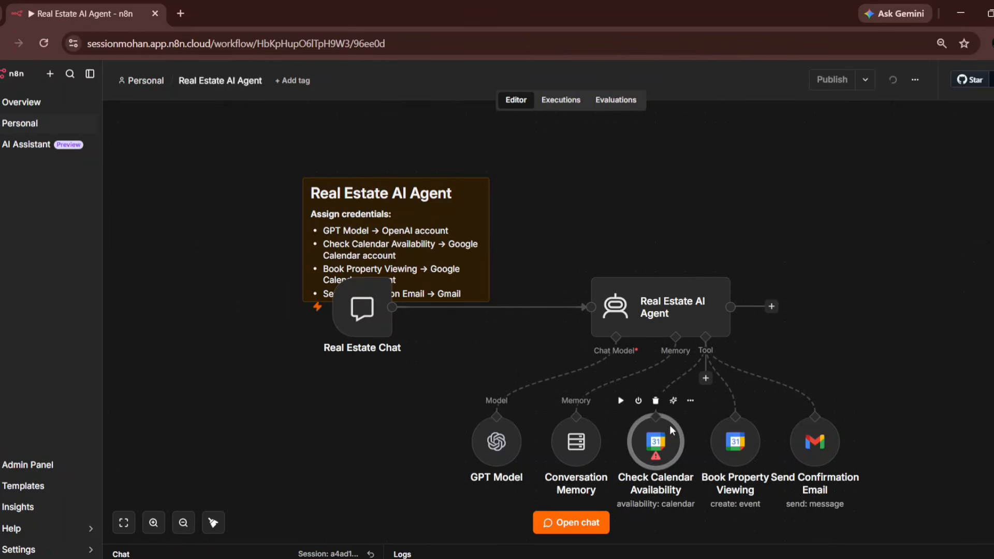
pyautogui.doubleClick(671, 430)
pyautogui.click(513, 154)
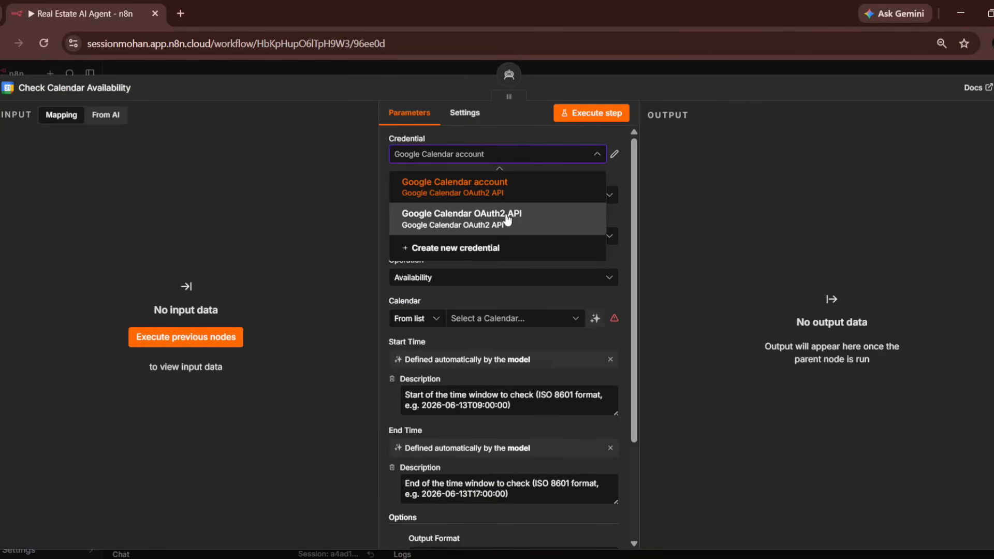
pyautogui.click(507, 219)
pyautogui.click(501, 321)
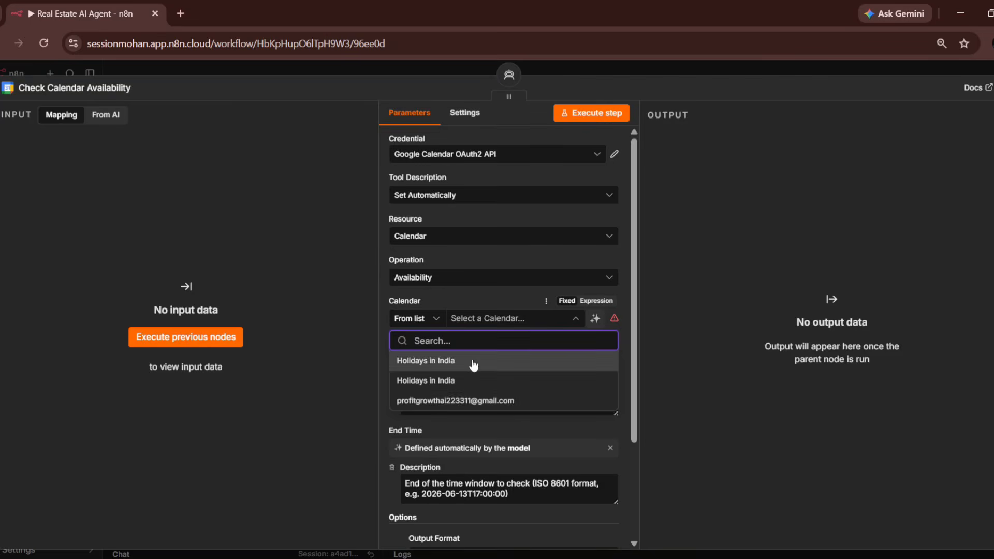
pyautogui.click(526, 401)
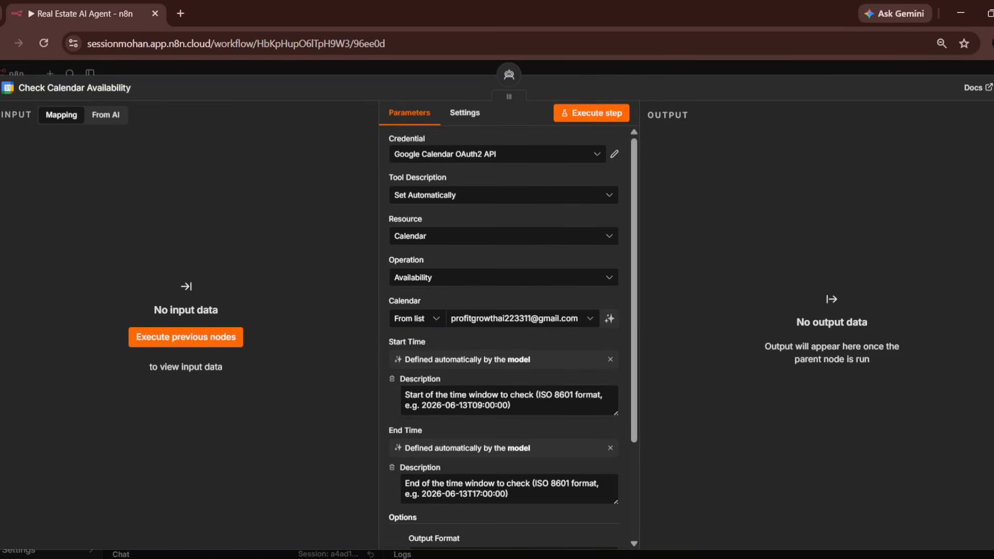
pyautogui.press('Escape')
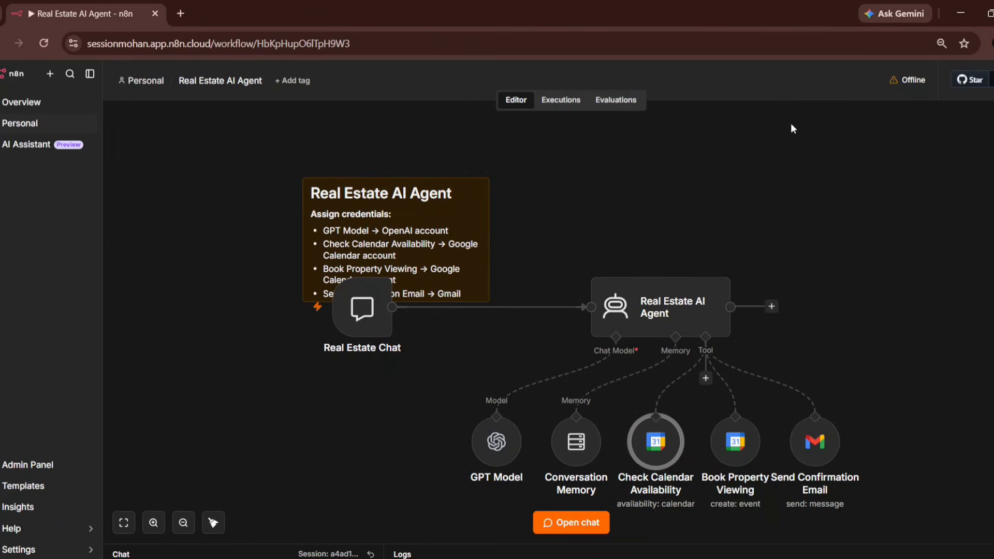
# - Send 'hi' in the test chat and inspect the GPT Model's 'Model not allowed with n8n AI credits' error
pyautogui.click(362, 332)
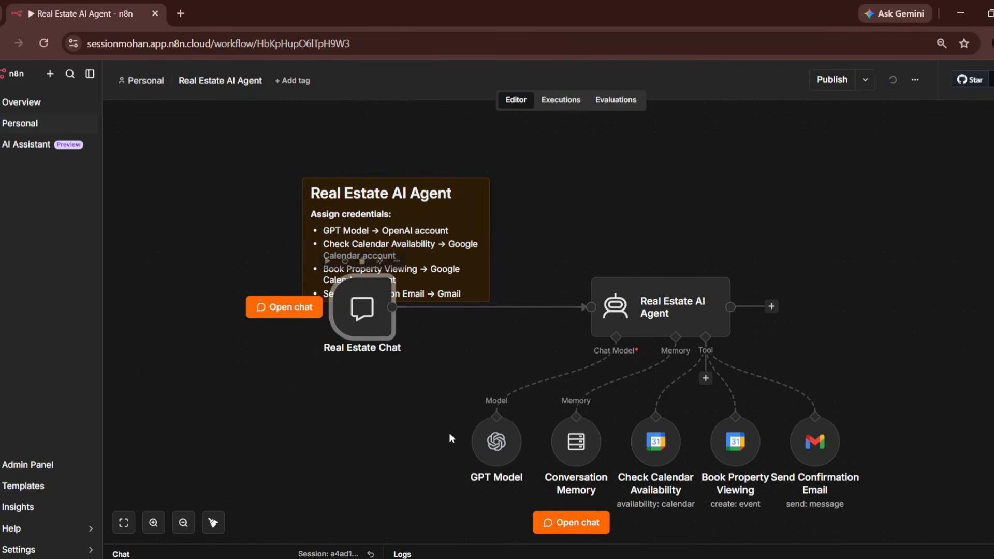
pyautogui.click(563, 538)
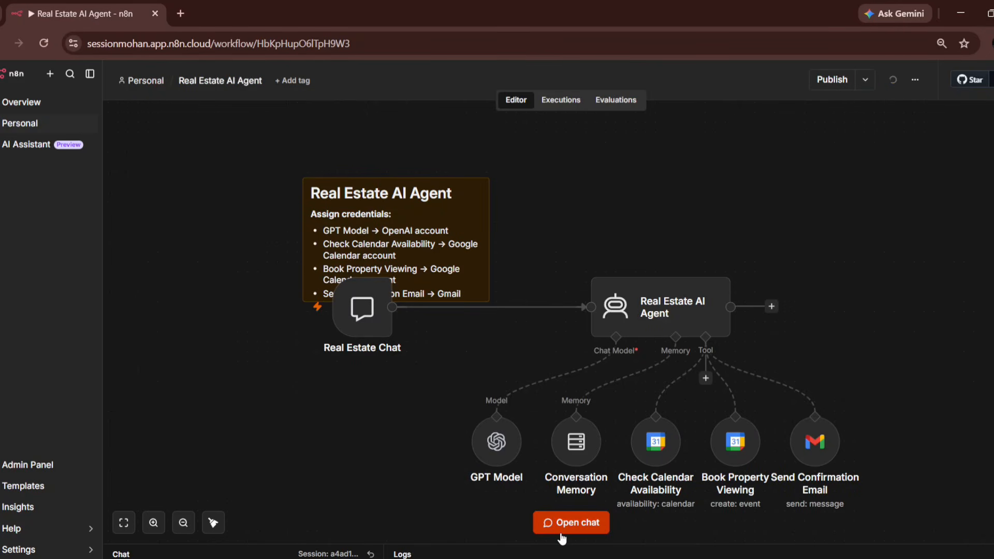
pyautogui.click(561, 534)
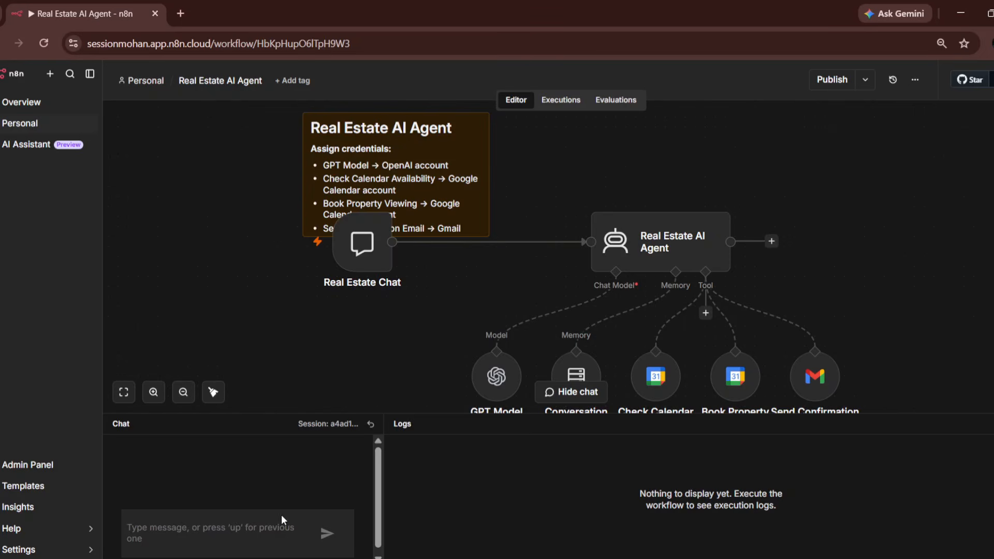
pyautogui.write('hii')
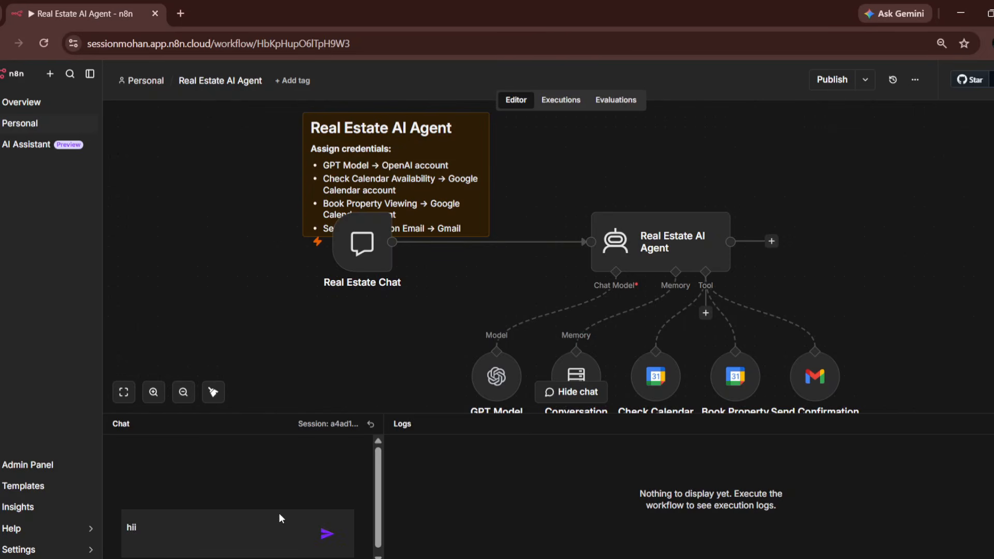
pyautogui.press('Return')
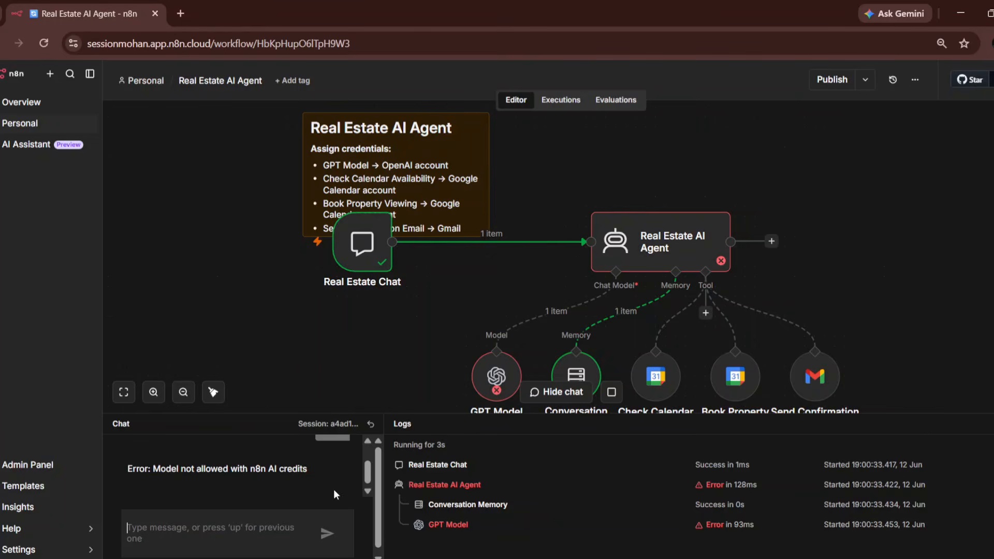
pyautogui.click(486, 391)
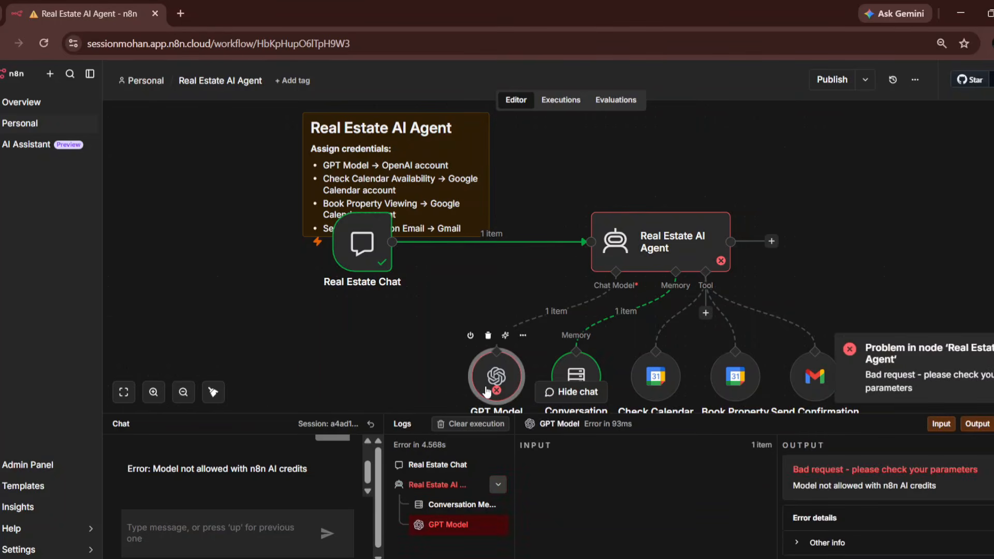
# - Set the GPT Model credential to OpenAI account and Model to From list, though the list fails to load
pyautogui.doubleClick(487, 391)
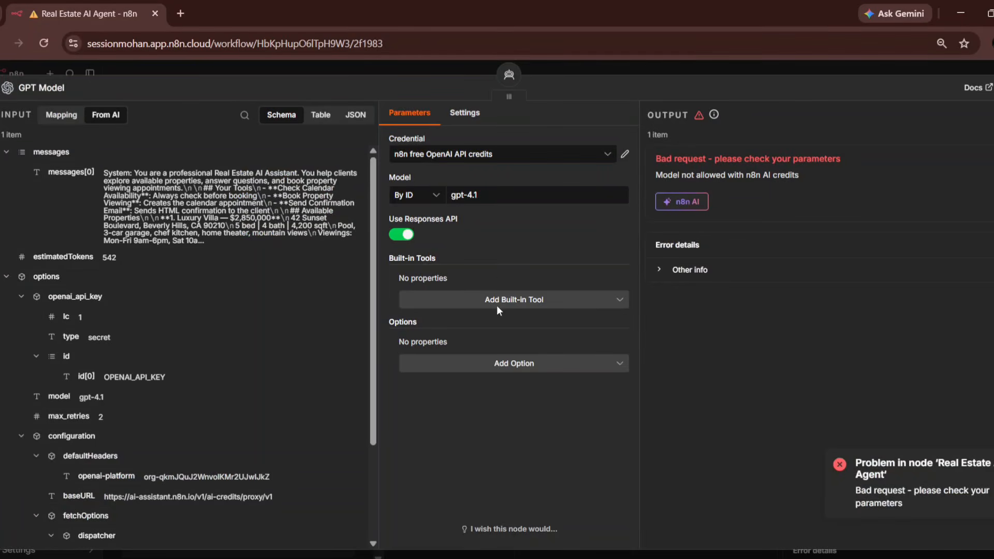
pyautogui.click(507, 154)
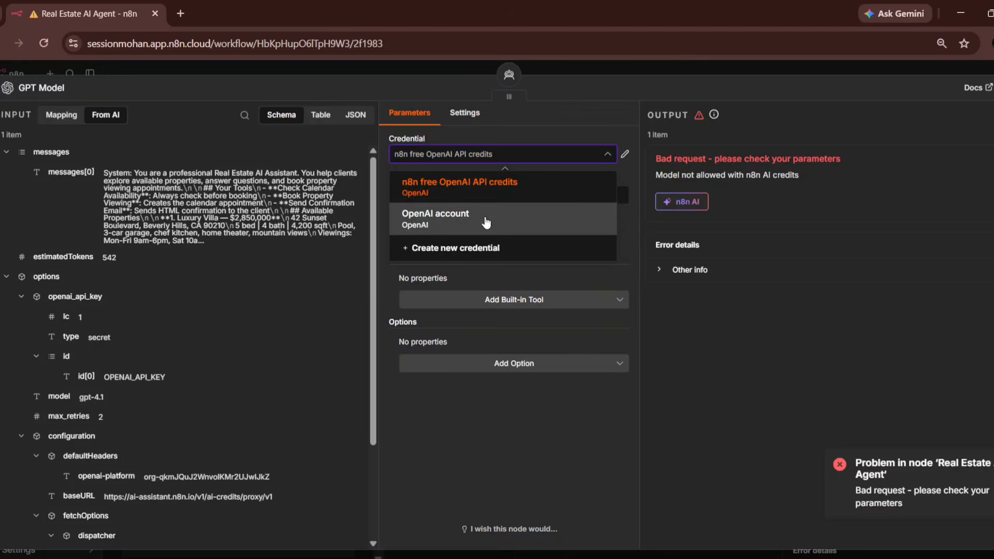
pyautogui.click(485, 223)
pyautogui.click(414, 195)
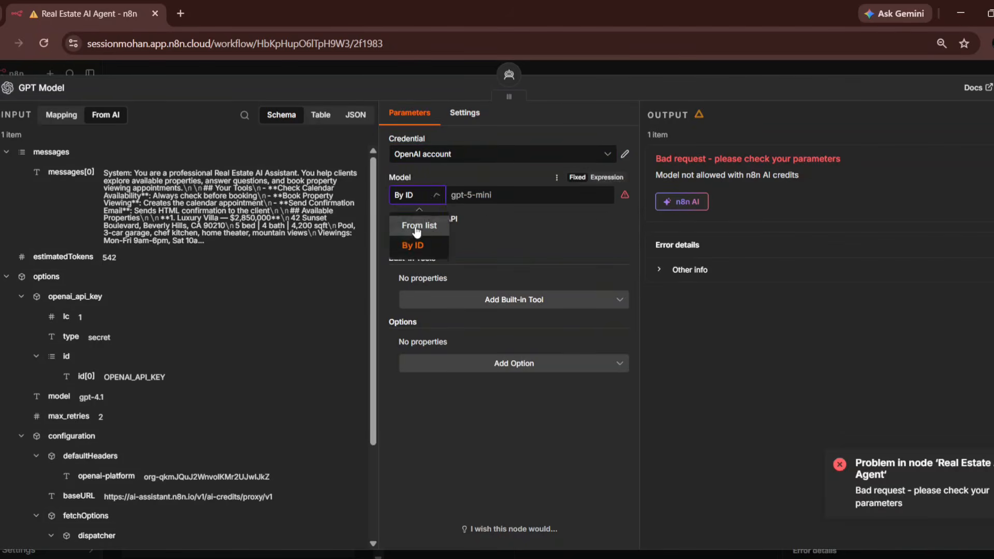
pyautogui.click(417, 228)
pyautogui.click(480, 197)
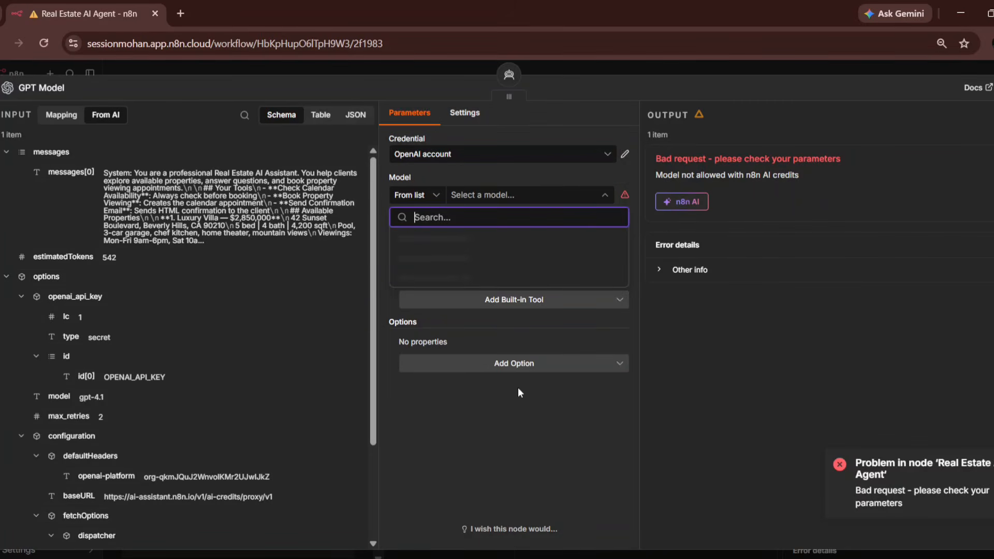
pyautogui.click(473, 455)
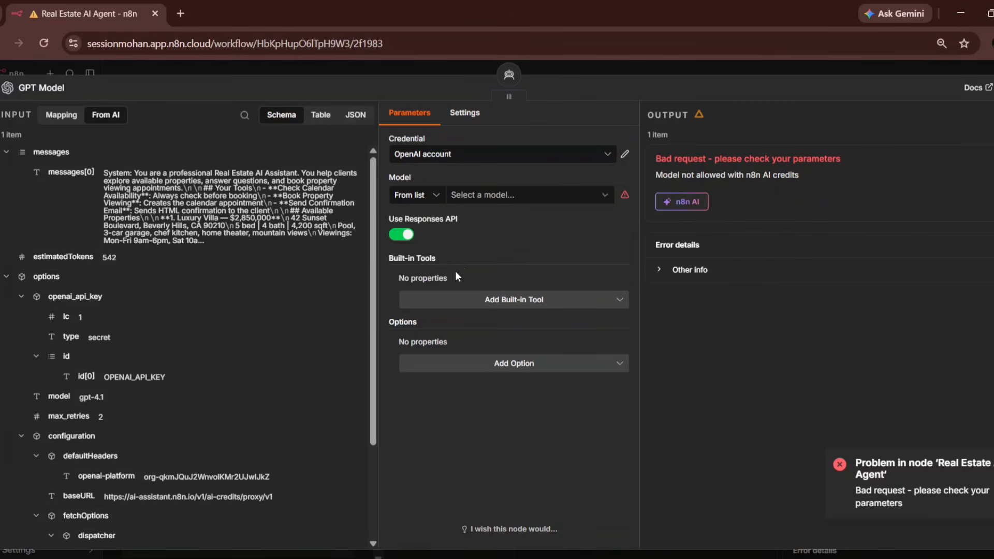
pyautogui.click(486, 193)
pyautogui.click(517, 292)
pyautogui.click(682, 268)
pyautogui.press('Escape')
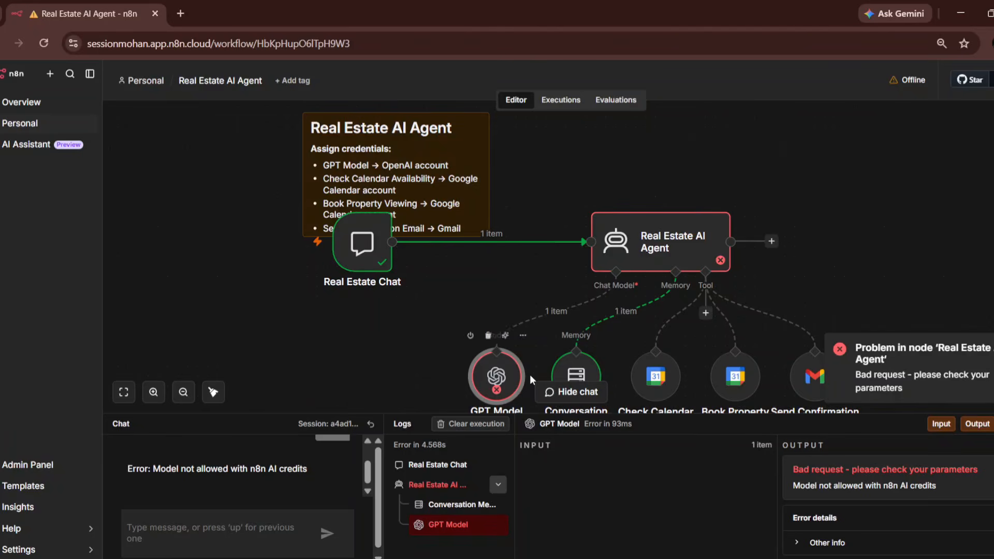
# - Reopen the GPT Model node and pick gpt-4.1-mini from the model list
pyautogui.doubleClick(499, 373)
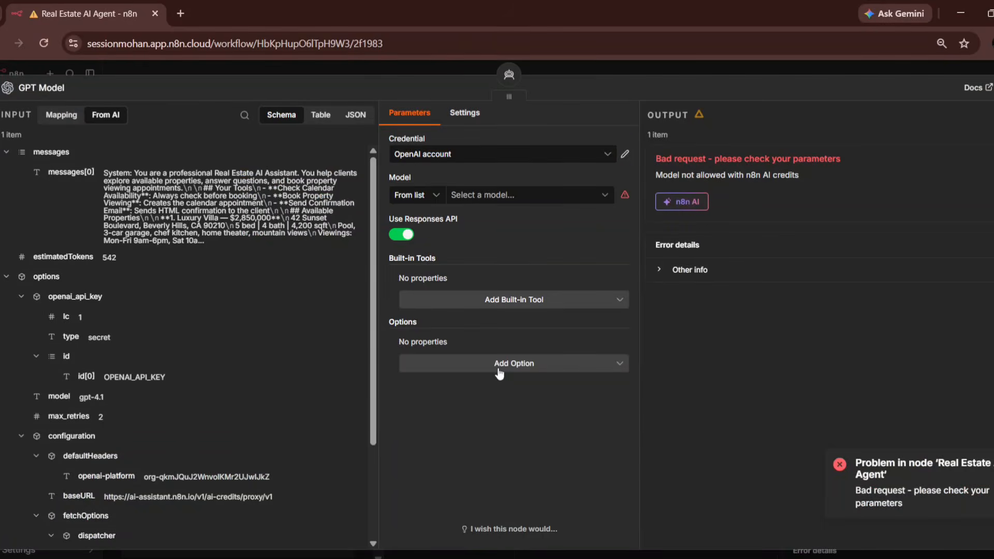
pyautogui.press('Escape')
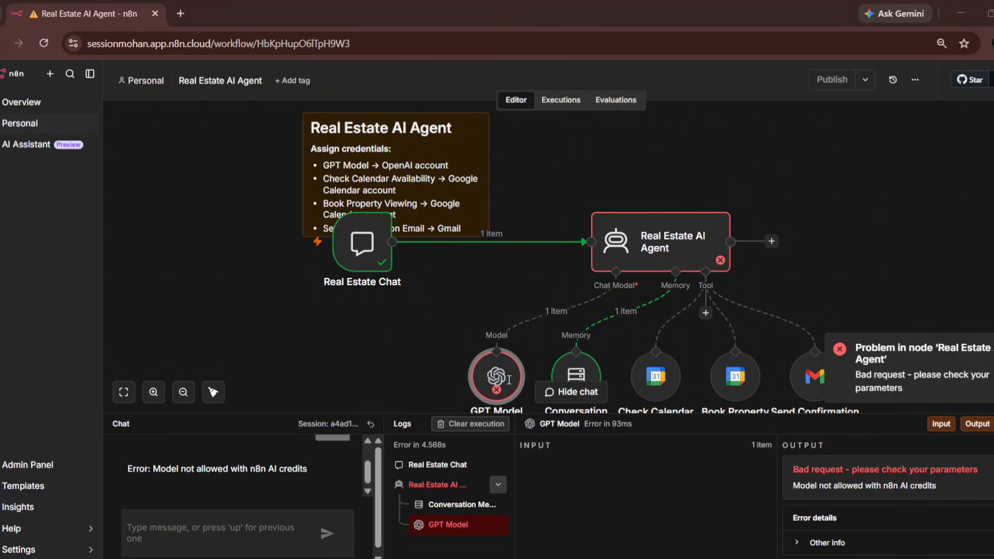
pyautogui.moveTo(475, 355)
pyautogui.doubleClick(505, 377)
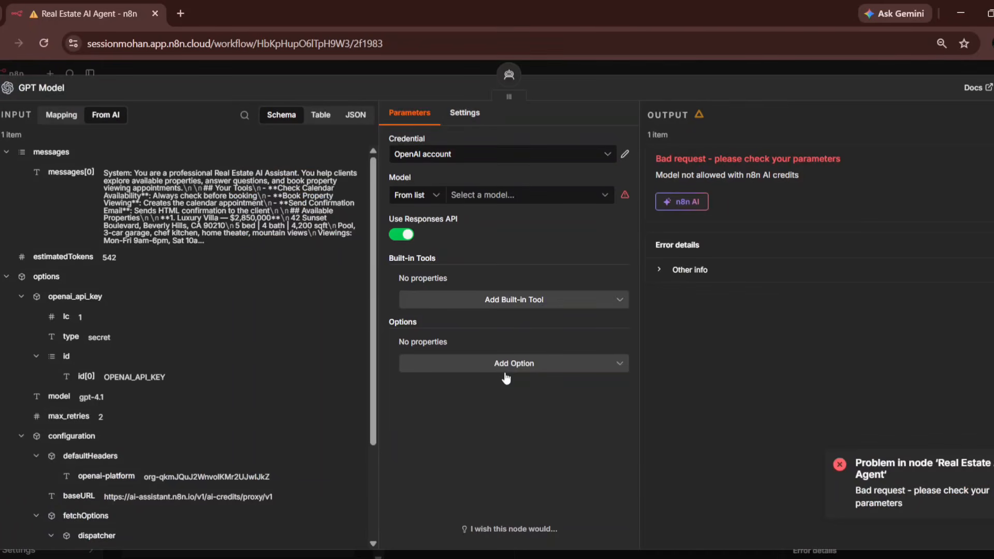
pyautogui.click(540, 196)
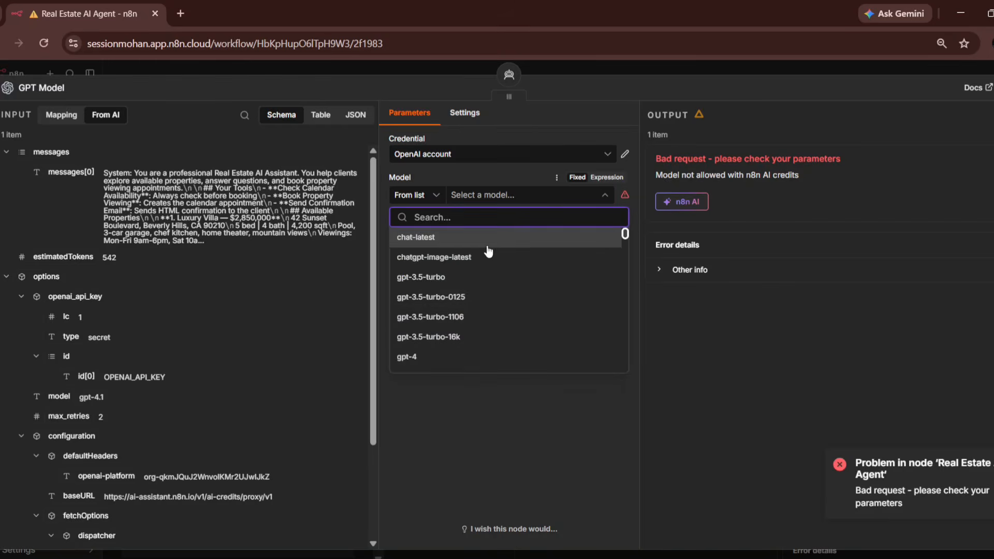
pyautogui.scroll(-3, 464, 329)
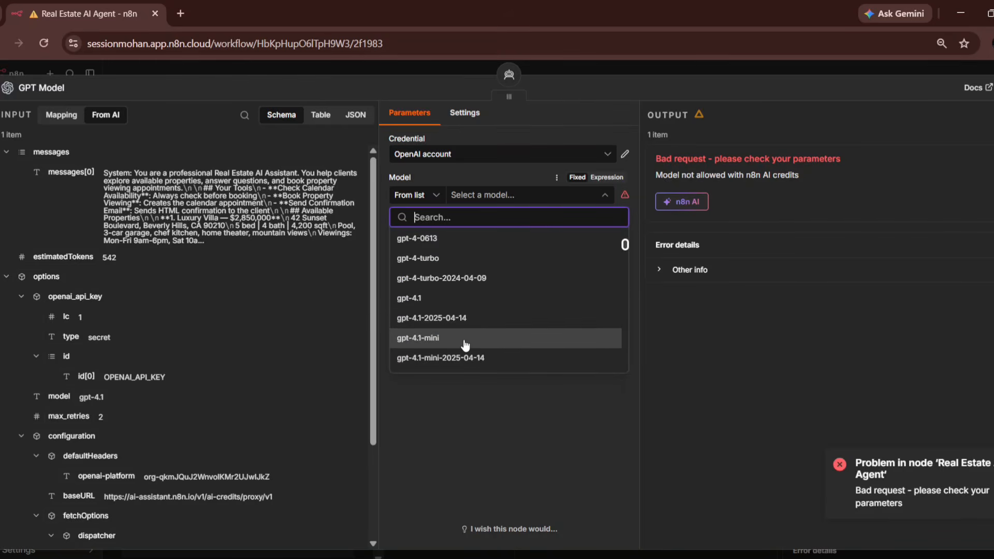
pyautogui.click(464, 342)
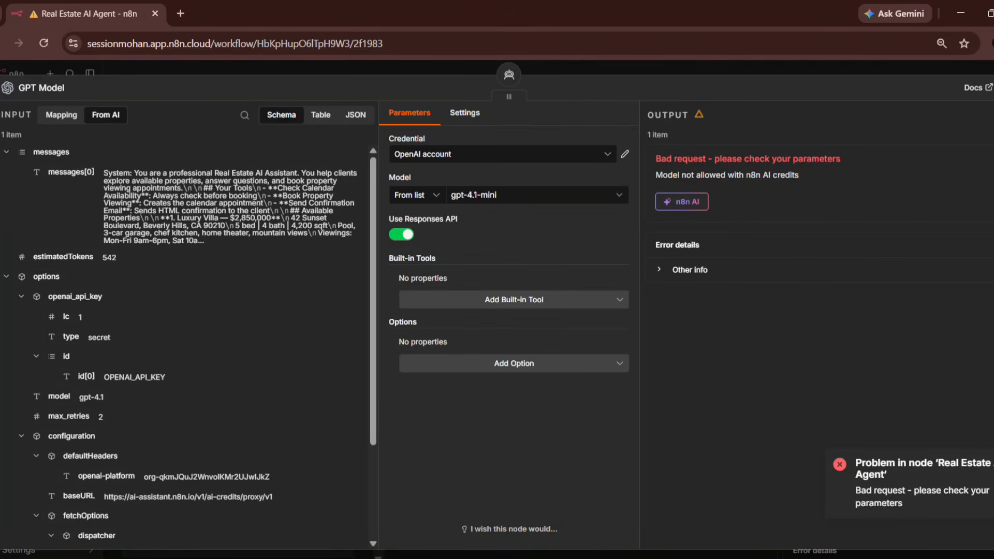
pyautogui.press('Escape')
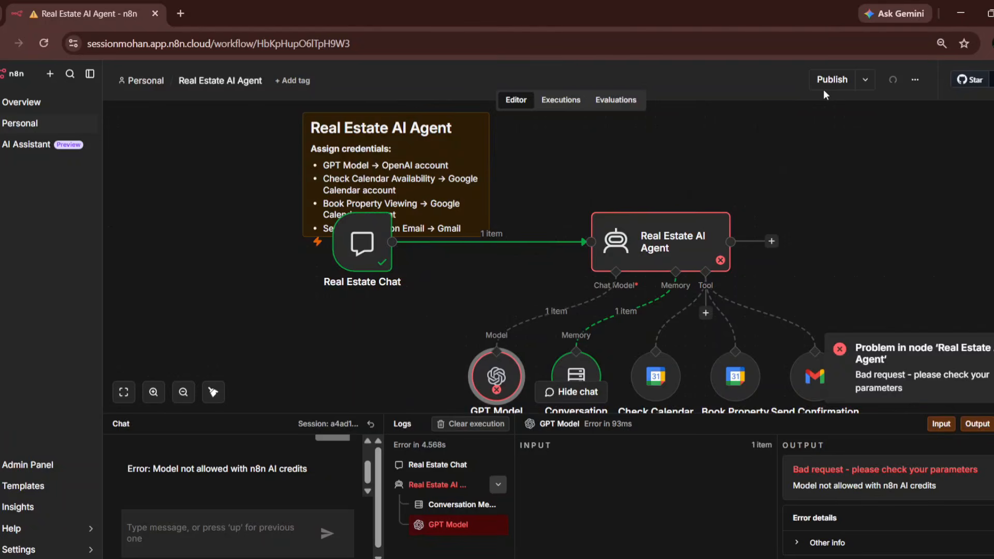
# - Publish the workflow with the suggested version name, dismiss the notices, and type 'hii' in the chat
pyautogui.click(837, 80)
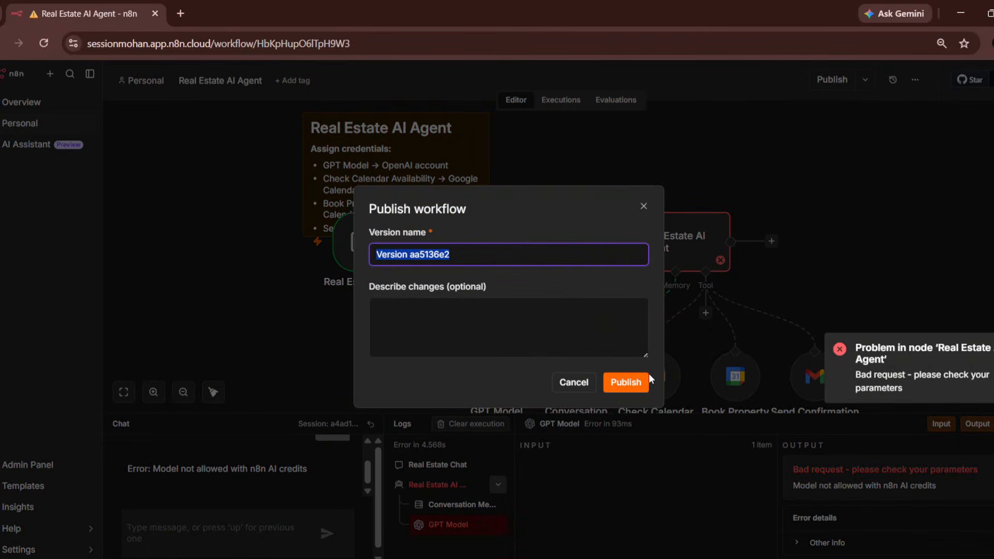
pyautogui.click(643, 381)
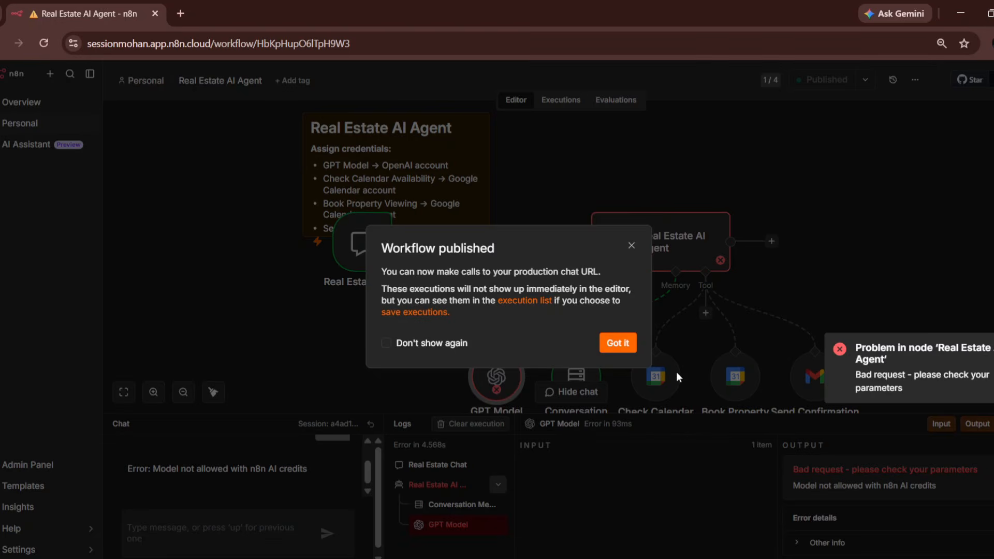
pyautogui.click(635, 352)
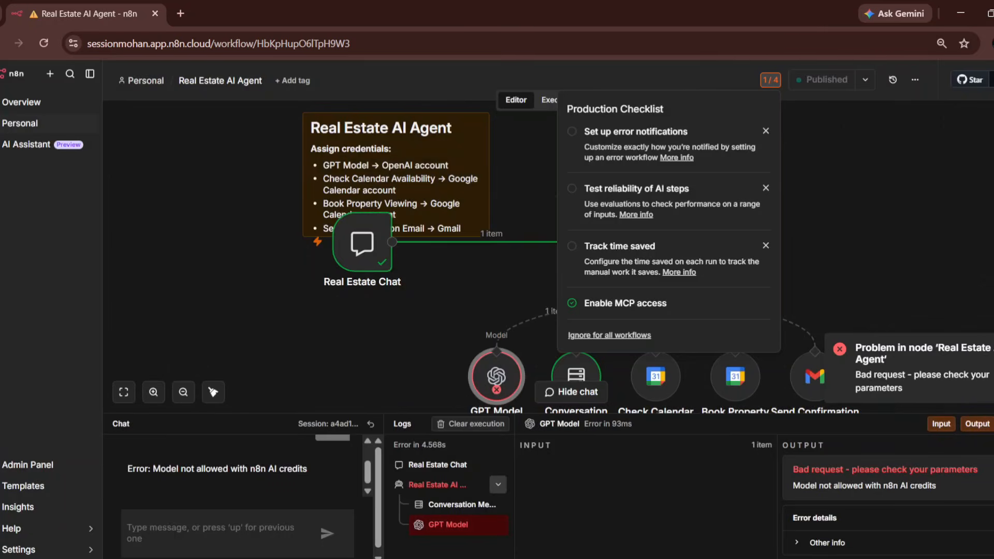
pyautogui.press('Escape')
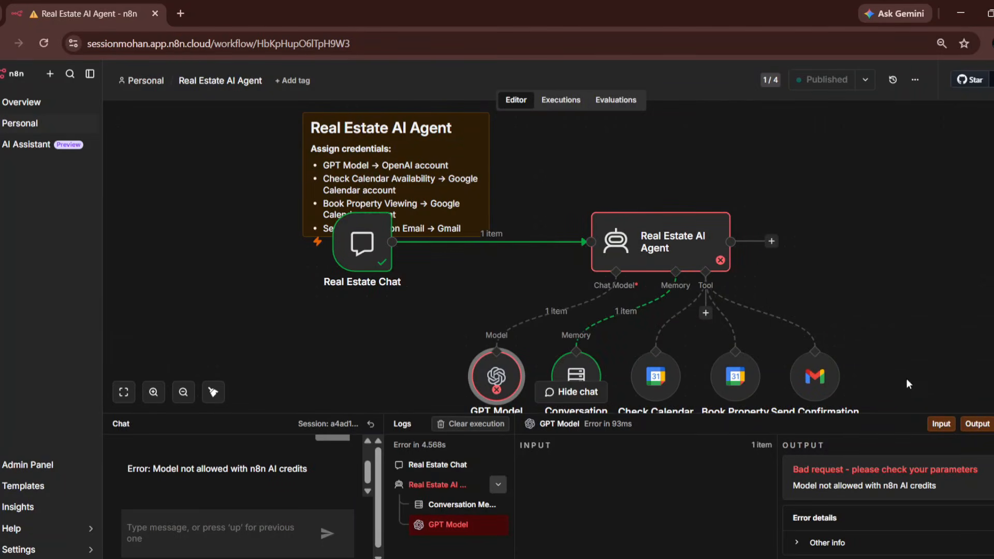
pyautogui.click(256, 530)
pyautogui.write('hii')
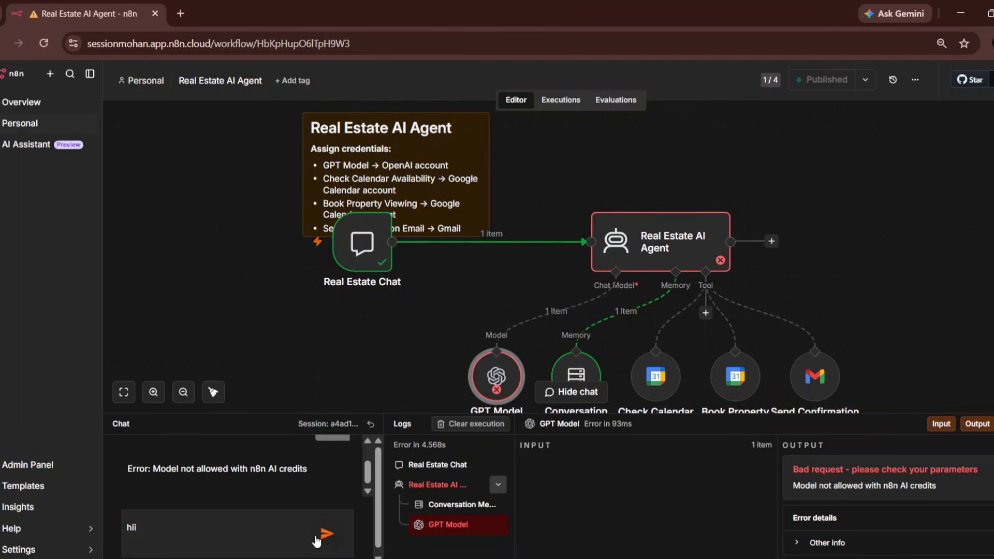
# - Send 'hii', enlarge the chat conversation area, and reply 'y' to the agent
pyautogui.click(317, 541)
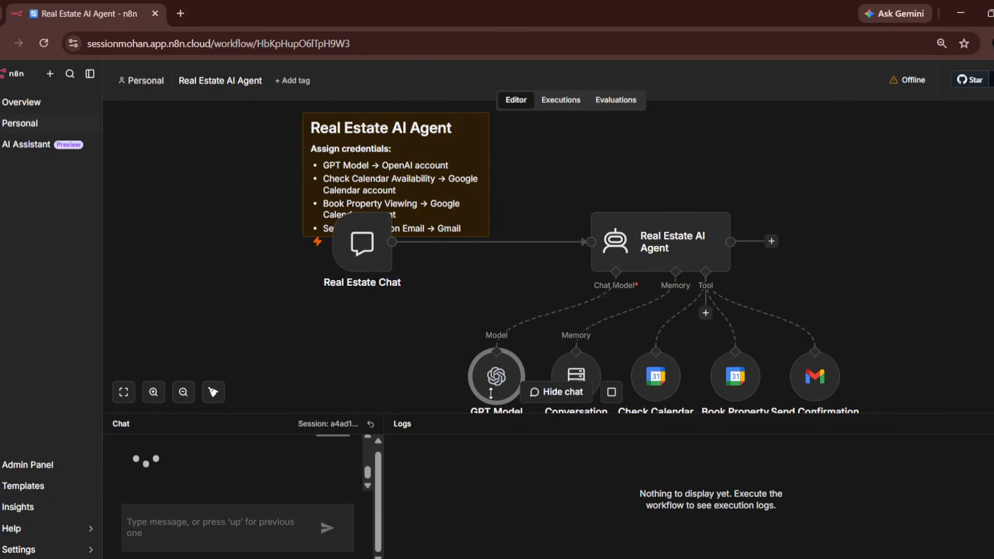
pyautogui.moveTo(491, 393); pyautogui.dragTo(515, 123)
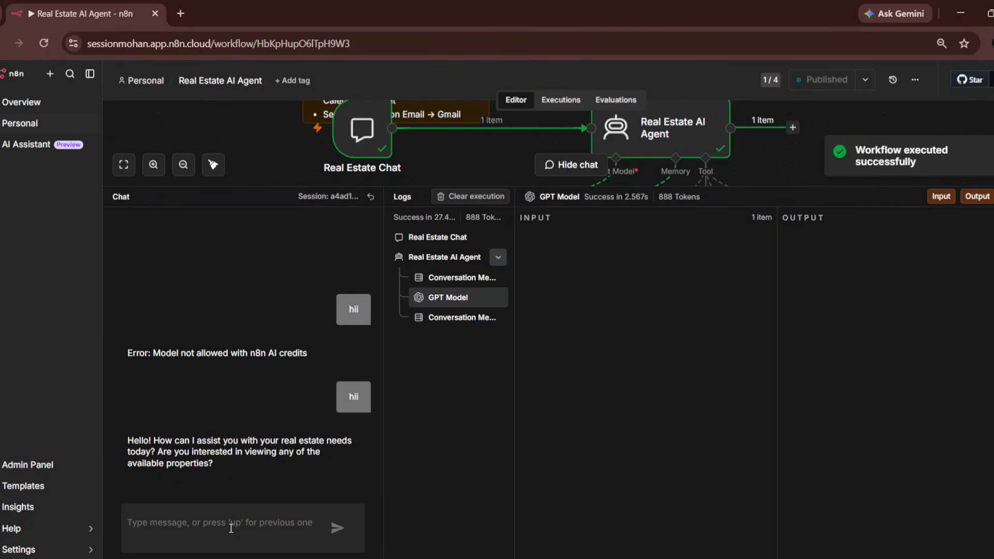
pyautogui.write('yes')
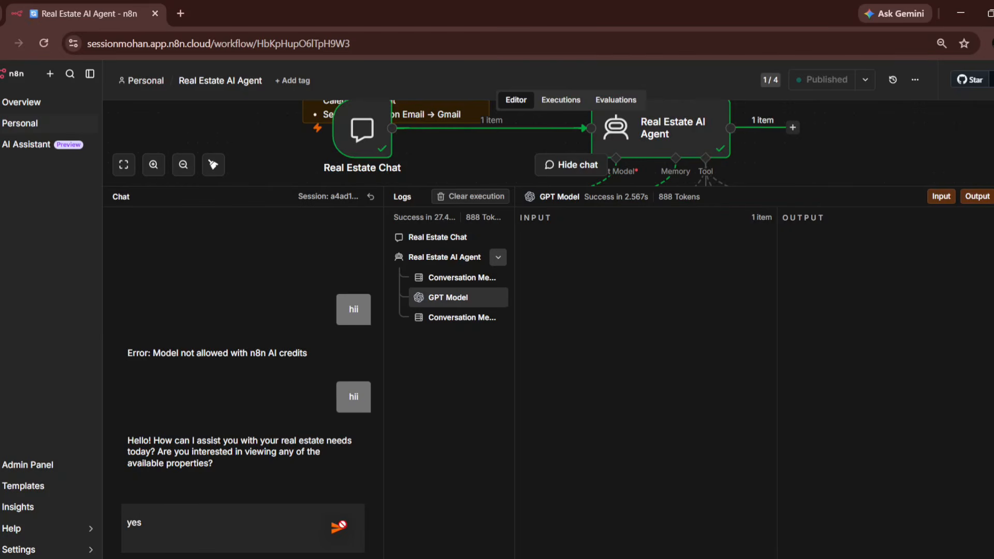
pyautogui.click(344, 530)
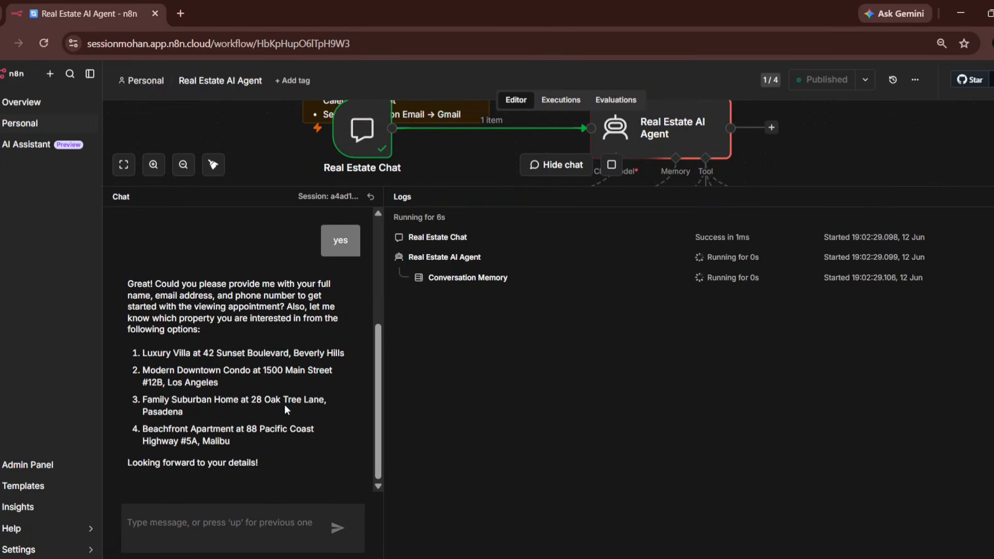
# - Type a request to know more about the Luxury Villa at 42 Sunset Boulevard
pyautogui.scroll(1, 269, 412)
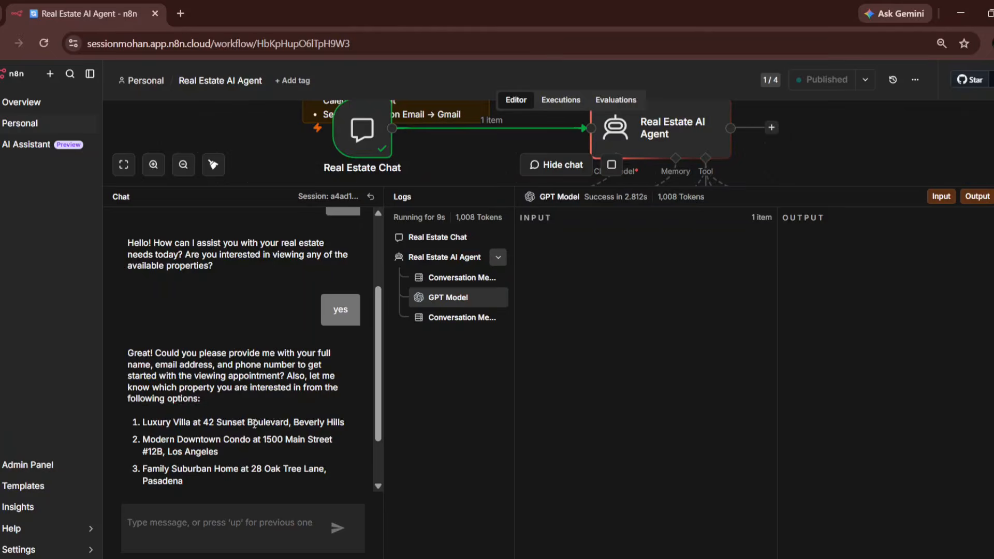
pyautogui.scroll(-1, 254, 424)
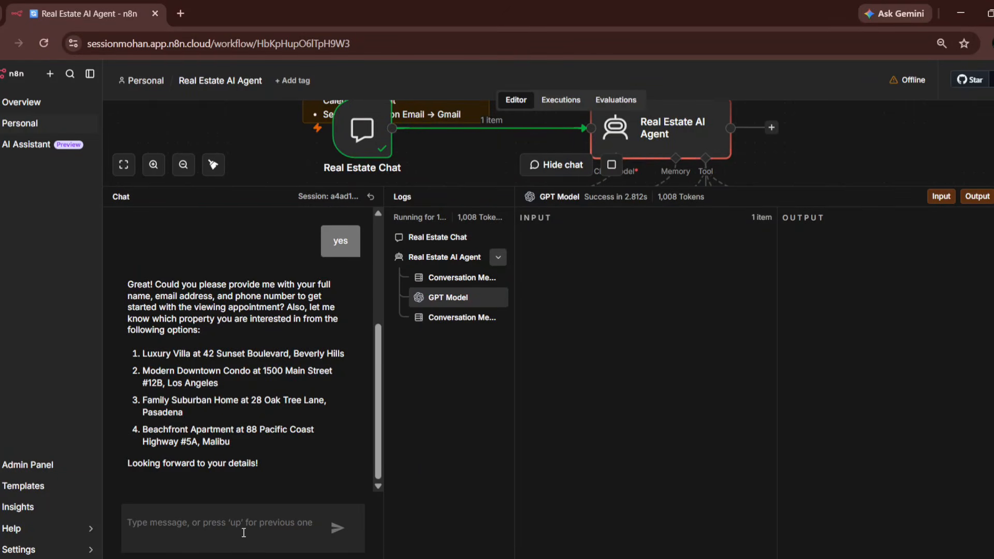
pyautogui.write('Luxu')
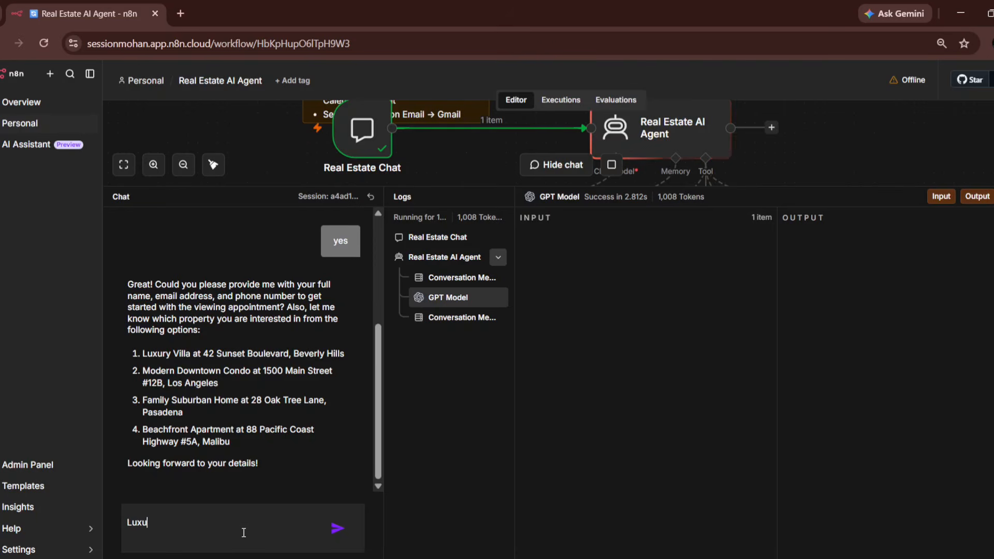
pyautogui.write('ry vi')
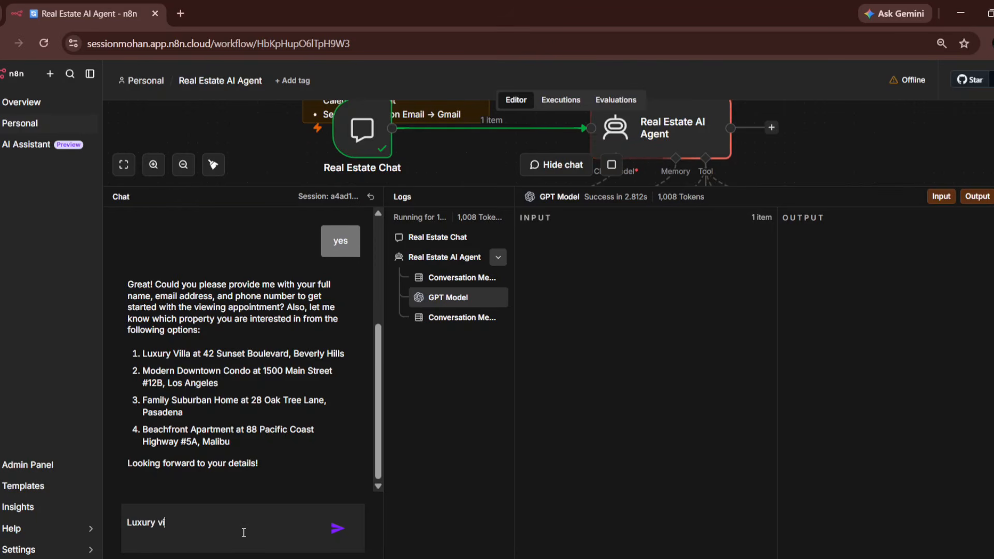
pyautogui.write('lla at')
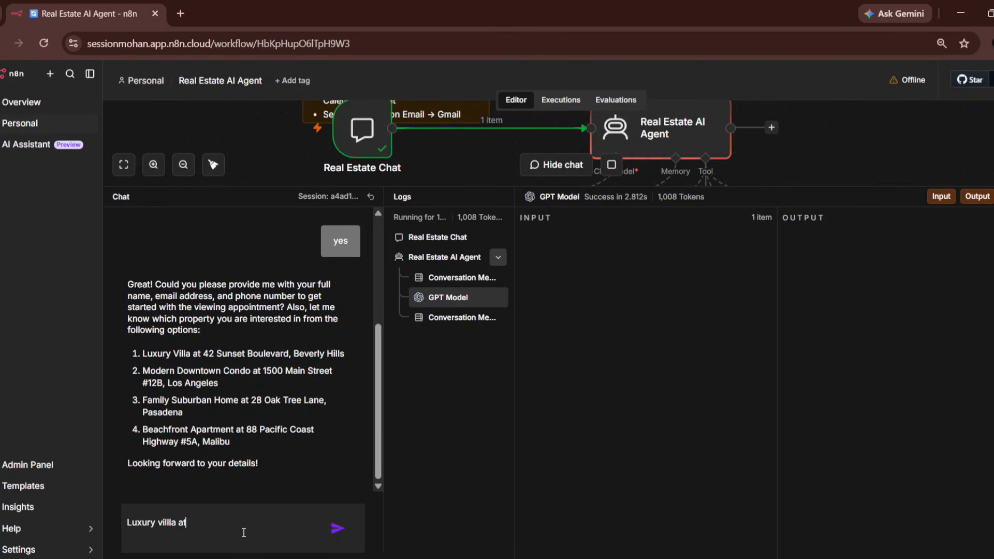
pyautogui.write(' 42')
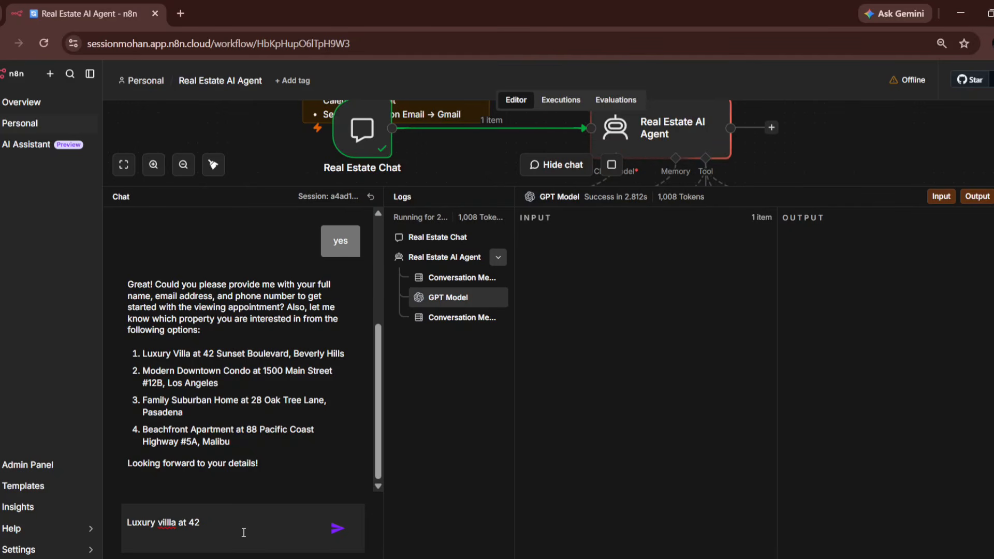
pyautogui.write(' i wanted to know ')
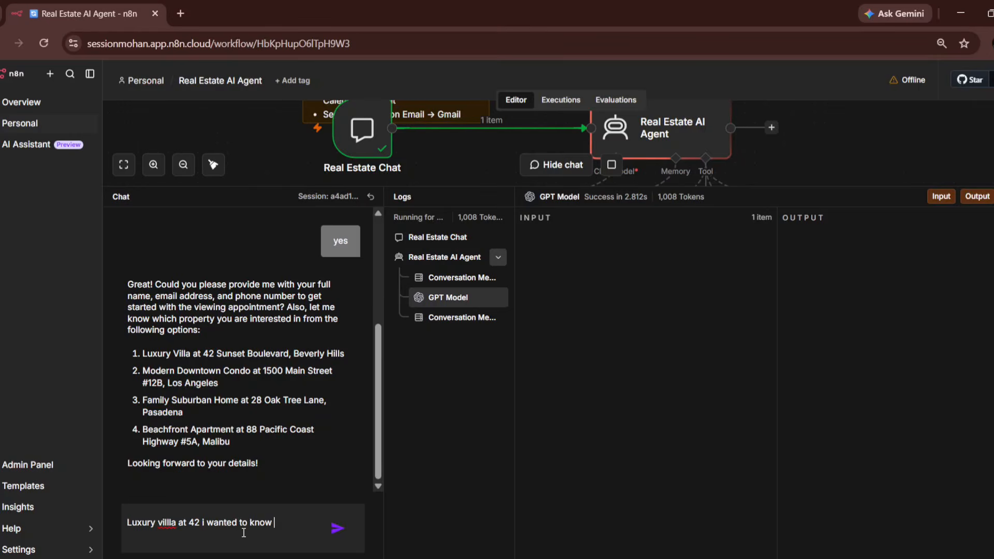
pyautogui.write('more]')
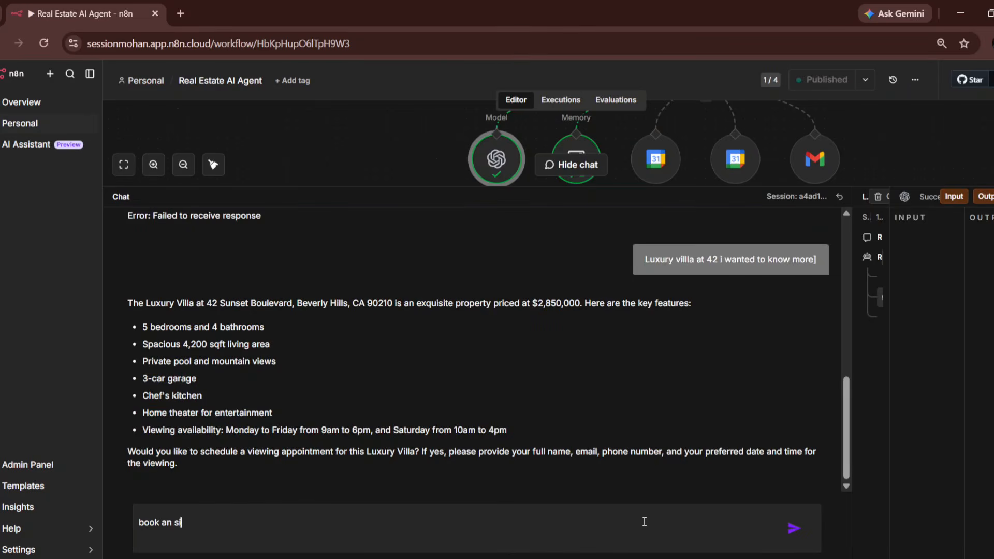
# - Ask the agent for a site visit and enter the visitor's name and e-mail address
pyautogui.write('visit')
pyautogui.press('Return')
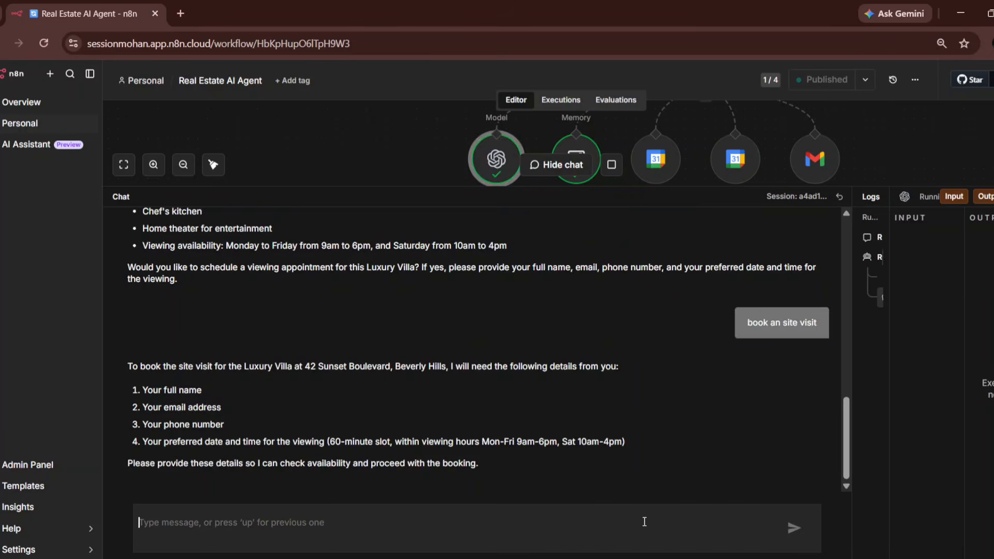
pyautogui.write('Mohan')
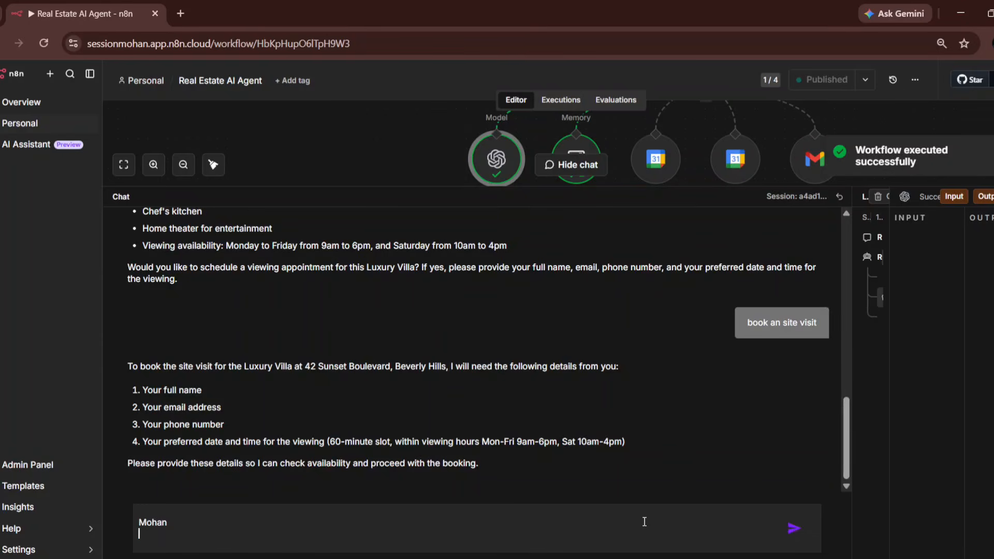
pyautogui.hotkey('shift', 'Return')
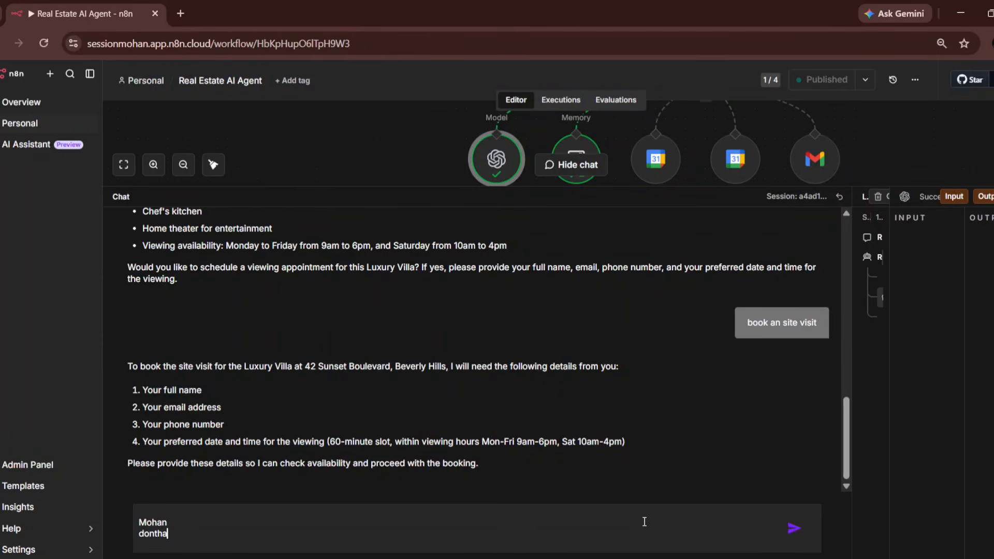
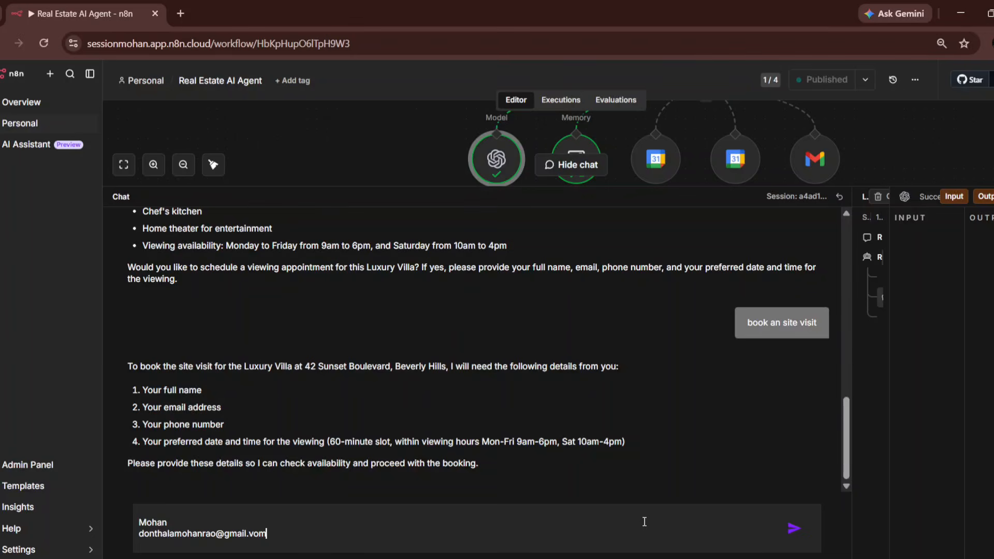
pyautogui.hotkey('shift', 'Return')
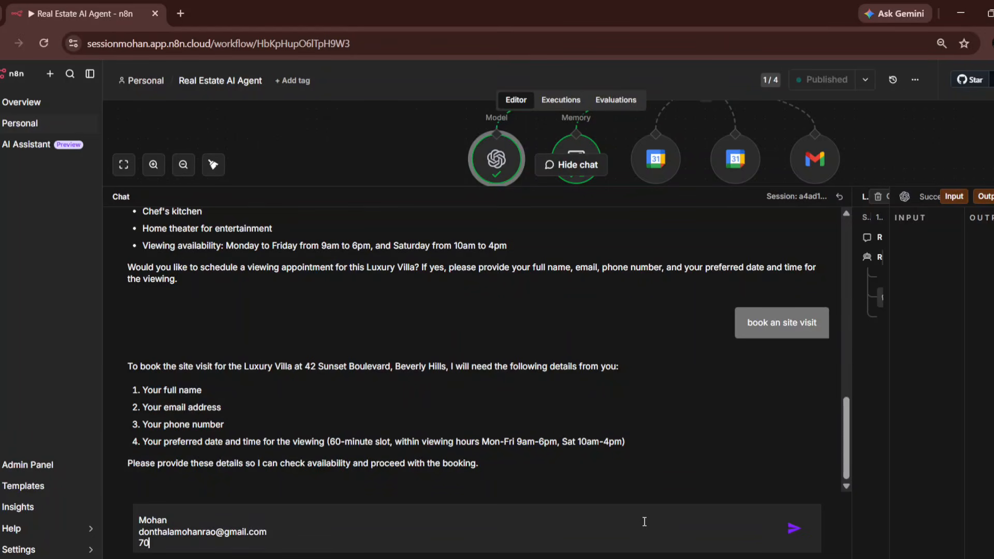
# - Add the phone number and a June 13th 5 pm viewing date, send, then reply 'no thanks'
pyautogui.hotkey('shift', 'Return')
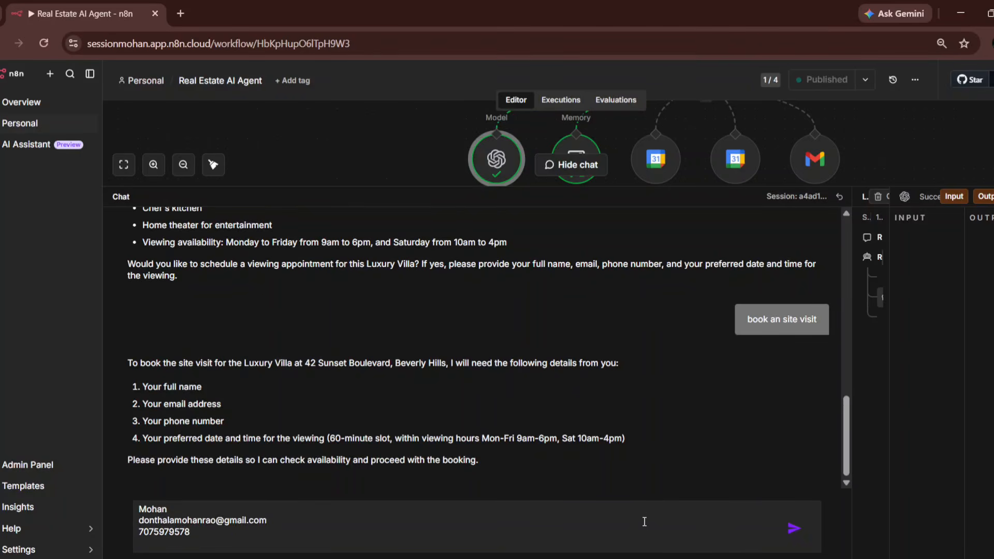
pyautogui.write('tomoro')
pyautogui.press('BackSpace')
pyautogui.press('BackSpace')
pyautogui.press('BackSpace')
pyautogui.press('BackSpace')
pyautogui.press('BackSpace')
pyautogui.press('BackSpace')
pyautogui.hotkey('shift', 'Return')
pyautogui.write('h')
pyautogui.press('BackSpace')
pyautogui.write('june 13th 5 pm')
pyautogui.press('Return')
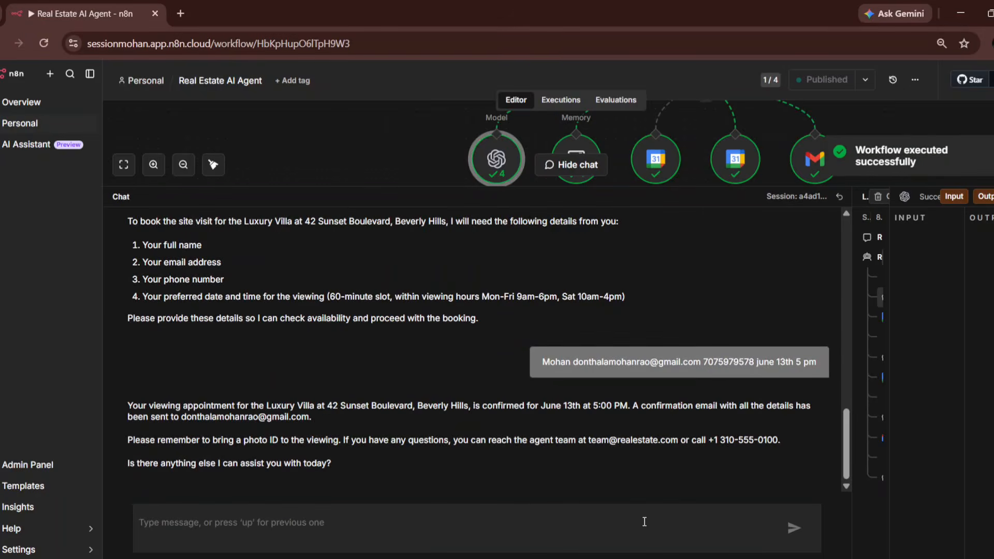
pyautogui.write('no ')
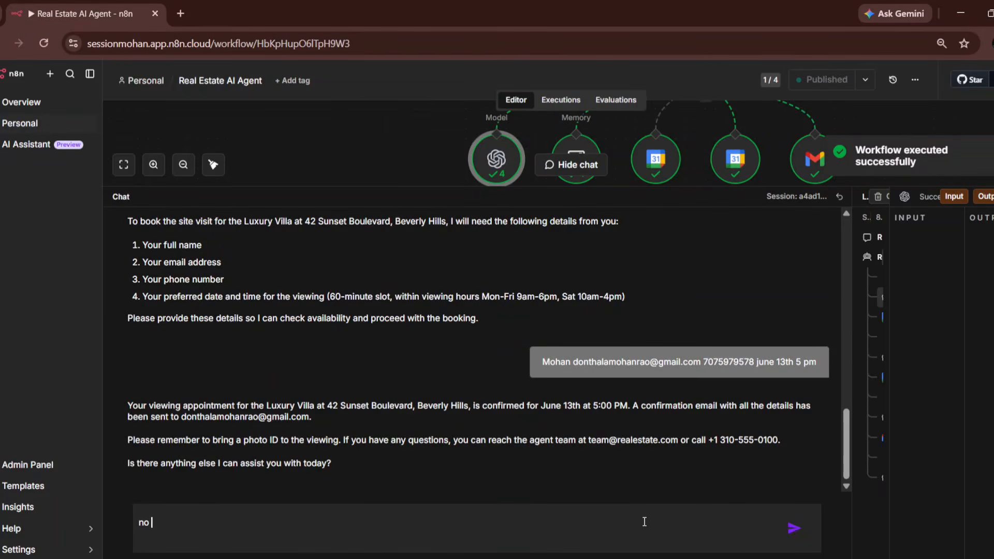
pyautogui.write('thanks')
pyautogui.press('Return')
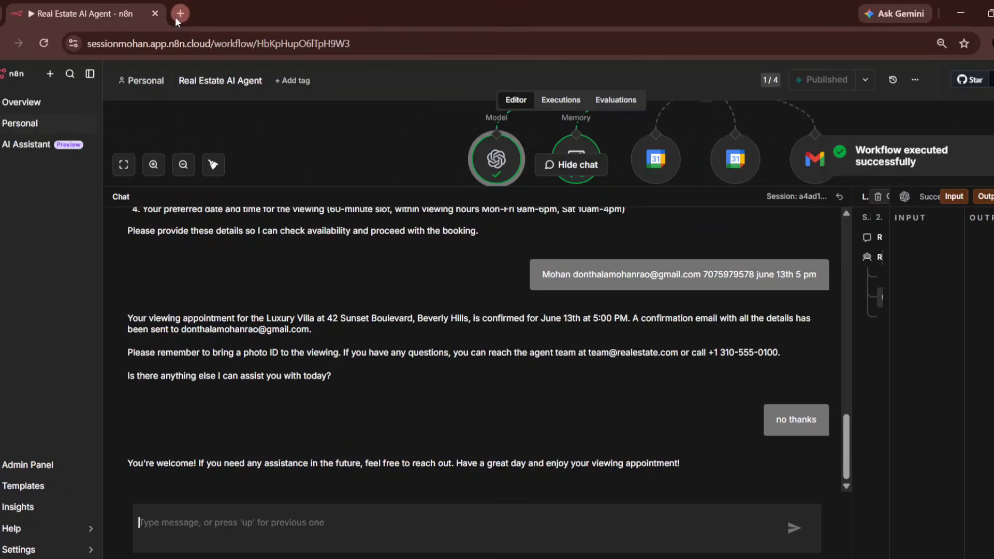
# - Open the Real Estate Team's Viewing Confirmation email in the Gmail inbox, then return to the IDE
pyautogui.click(175, 20)
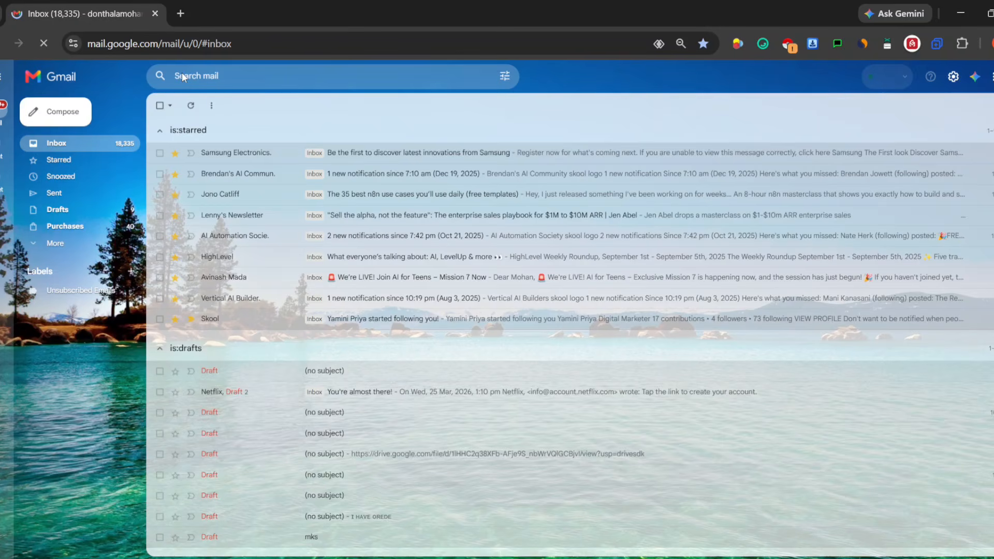
pyautogui.scroll(-3, 368, 397)
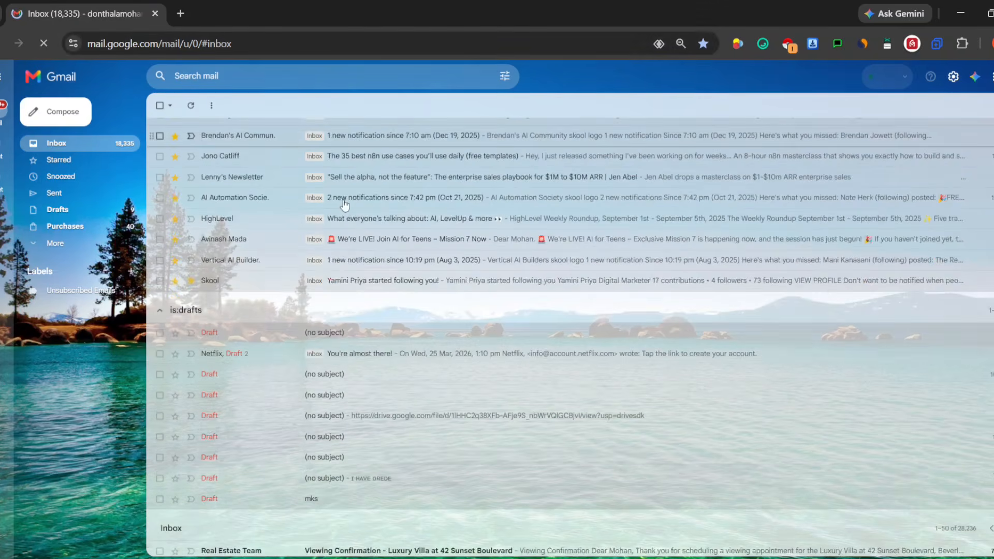
pyautogui.click(380, 451)
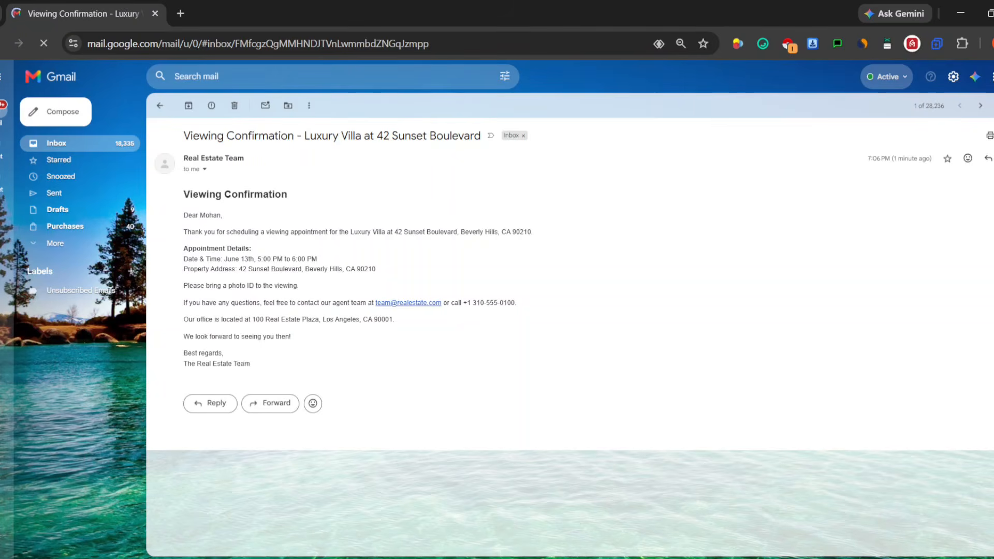
pyautogui.hotkey('alt', 'Tab')
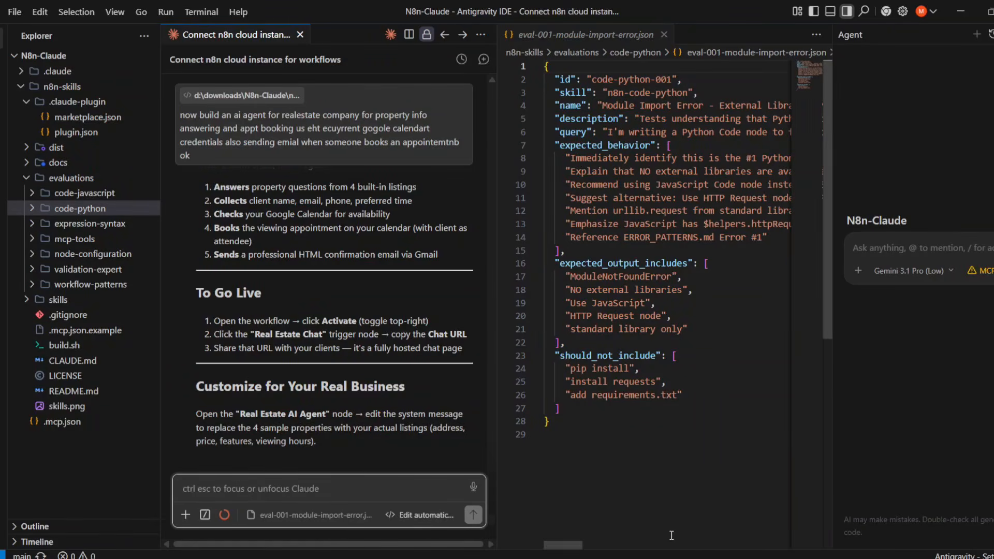
pyautogui.hotkey('alt', 'Tab')
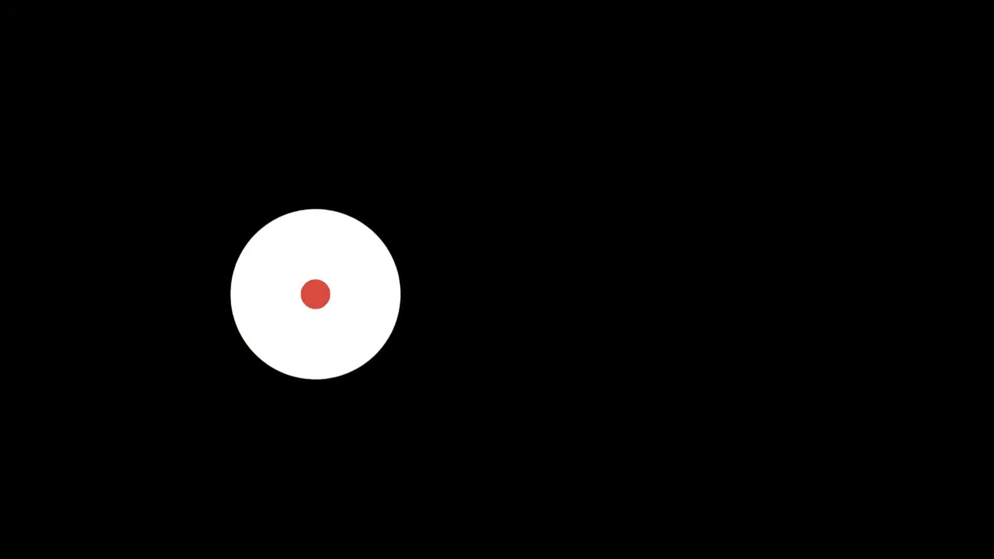